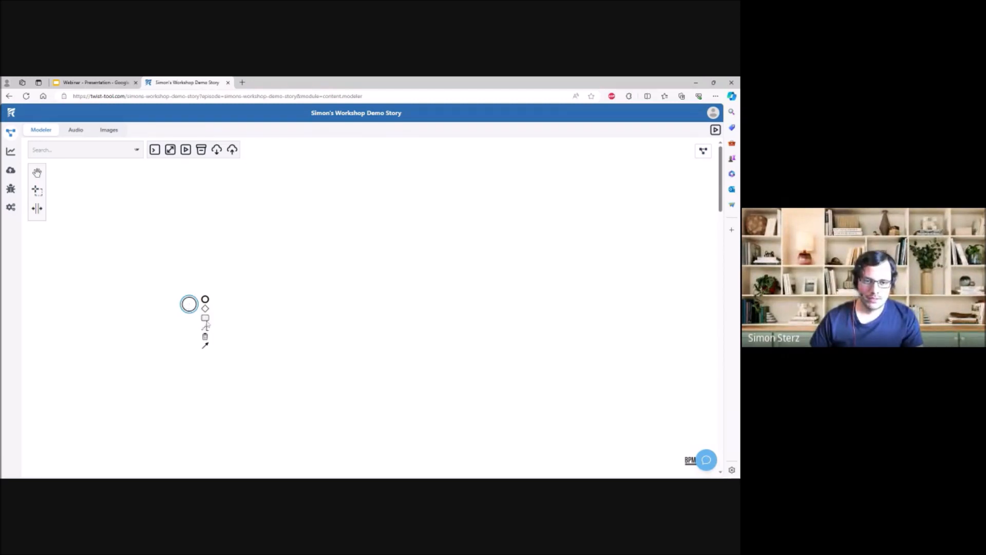
- Append a new activity to the start event so that the two are connected by a sequence flow
drag(205, 319, 235, 302)
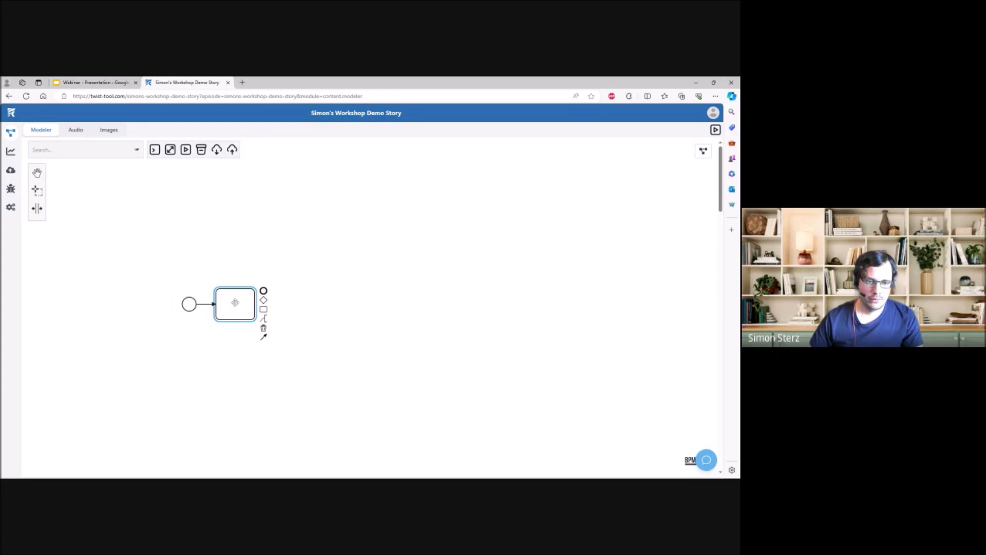
click(205, 343)
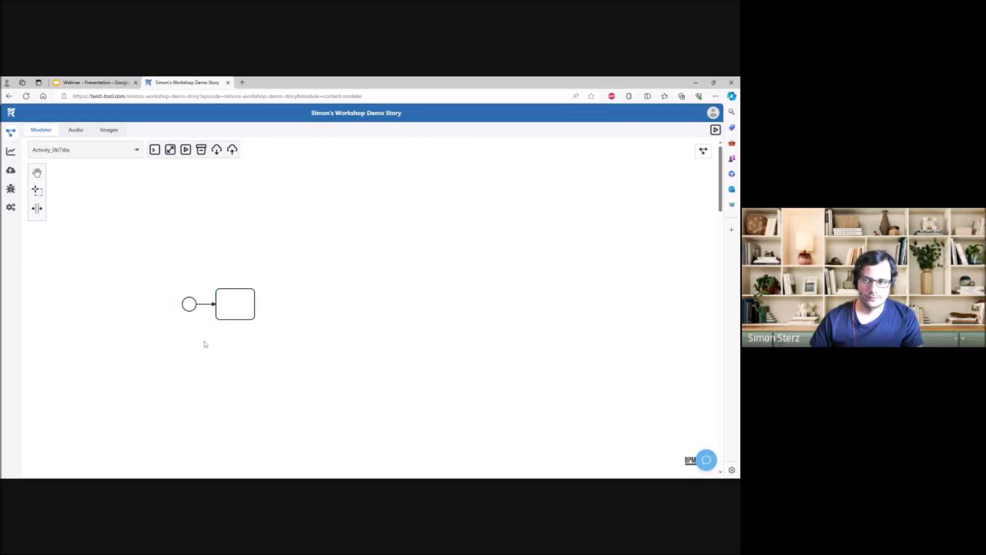
click(188, 304)
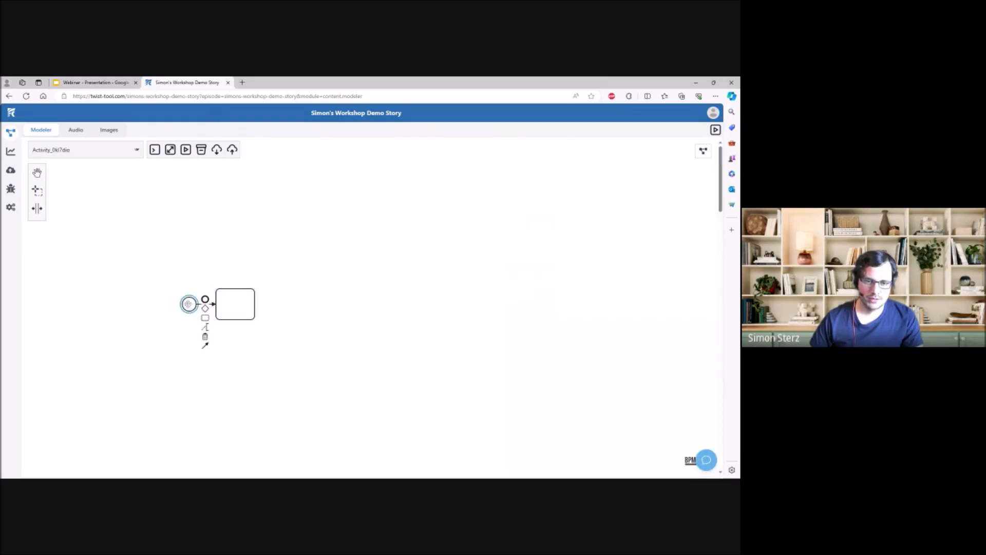
- Name the new activity after the start event "001 Start"
click(248, 304)
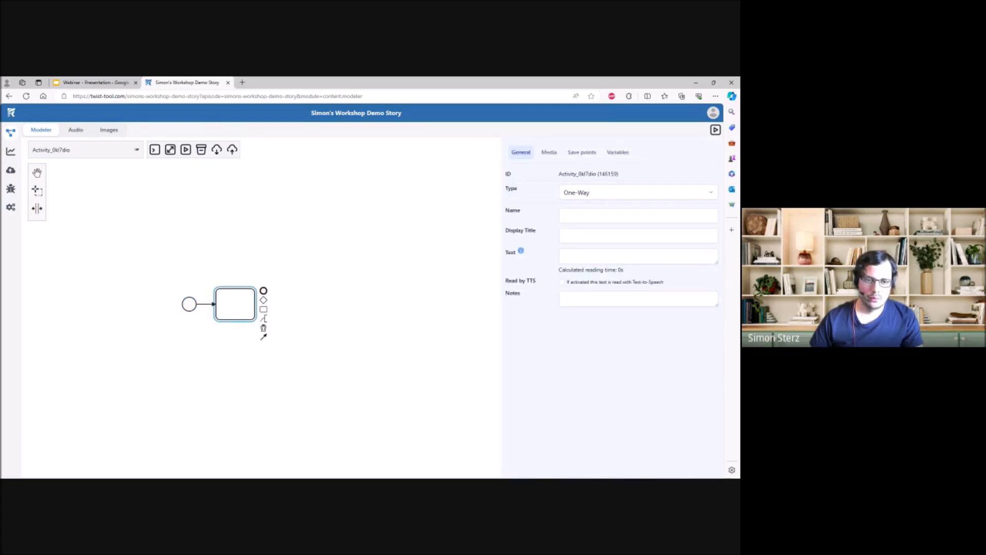
click(638, 215)
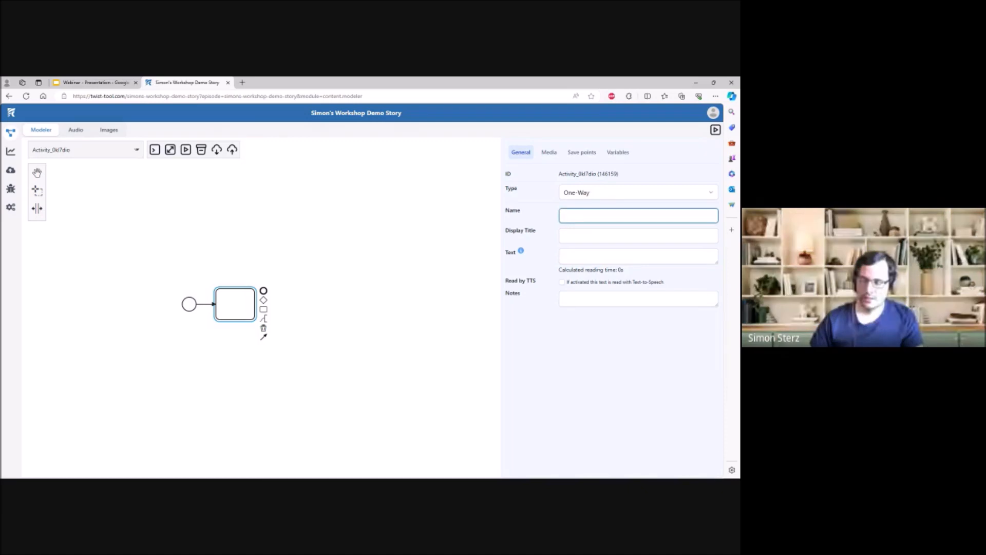
text(001)
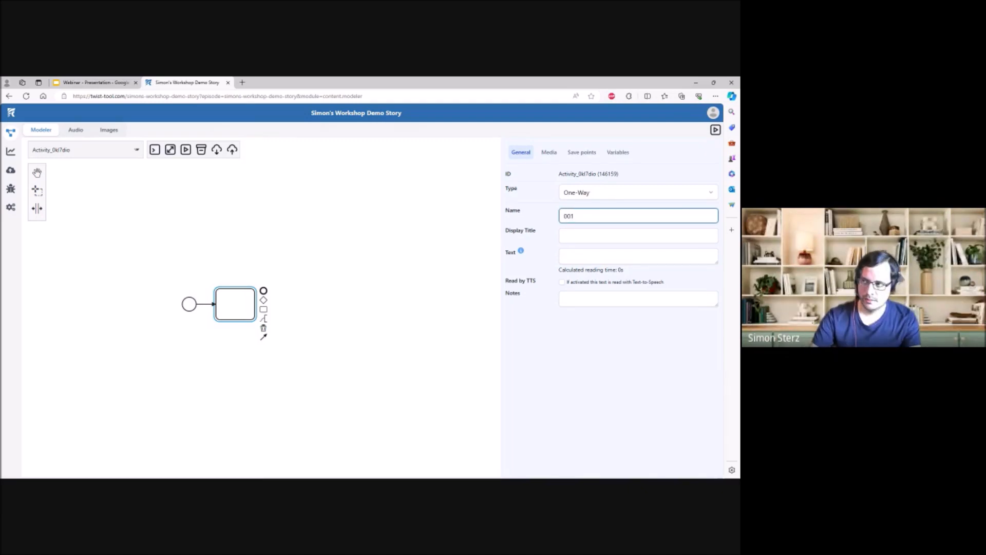
text( Start)
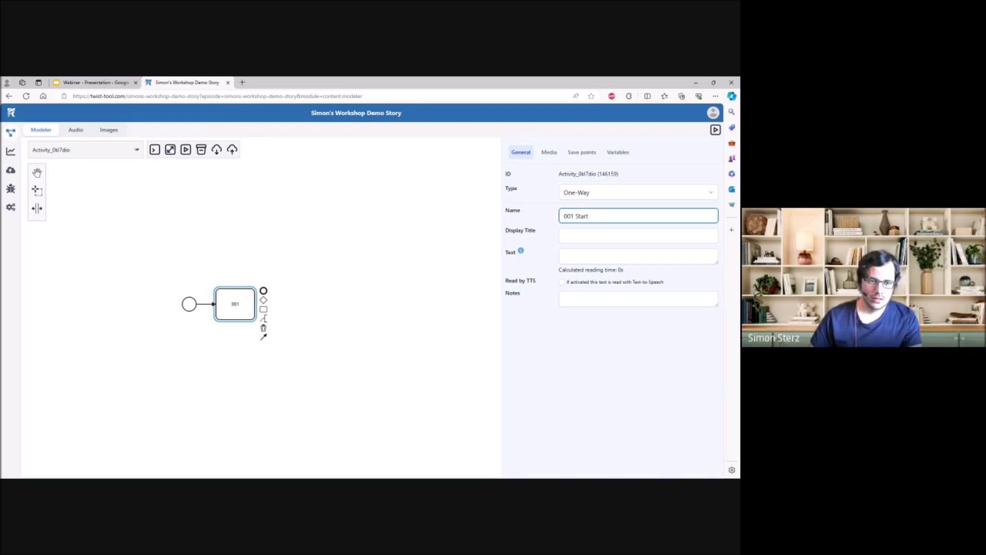
click(587, 374)
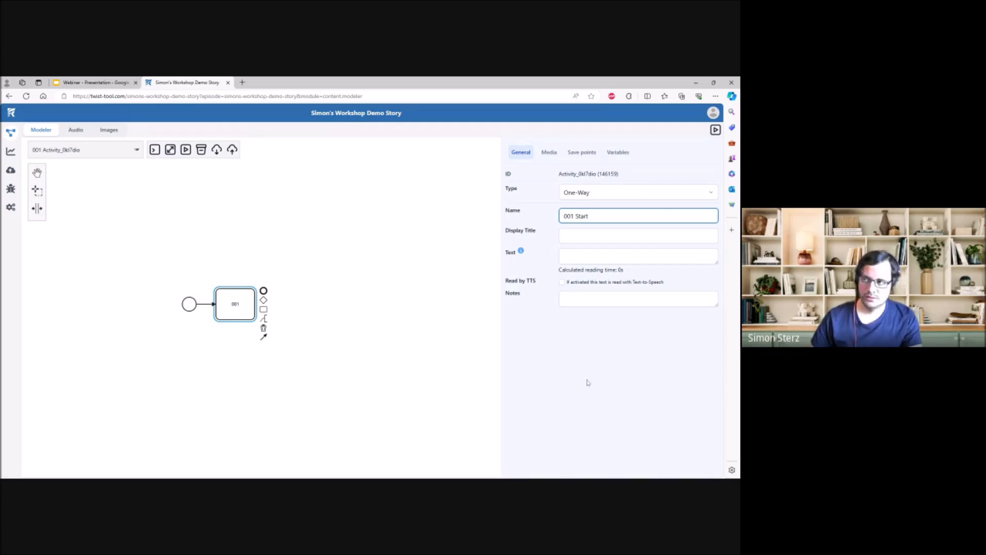
- Enter the text "You're Snow White and very pretty. Your step mother hates you for it and tells the hunter to kill you."
click(596, 235)
click(596, 257)
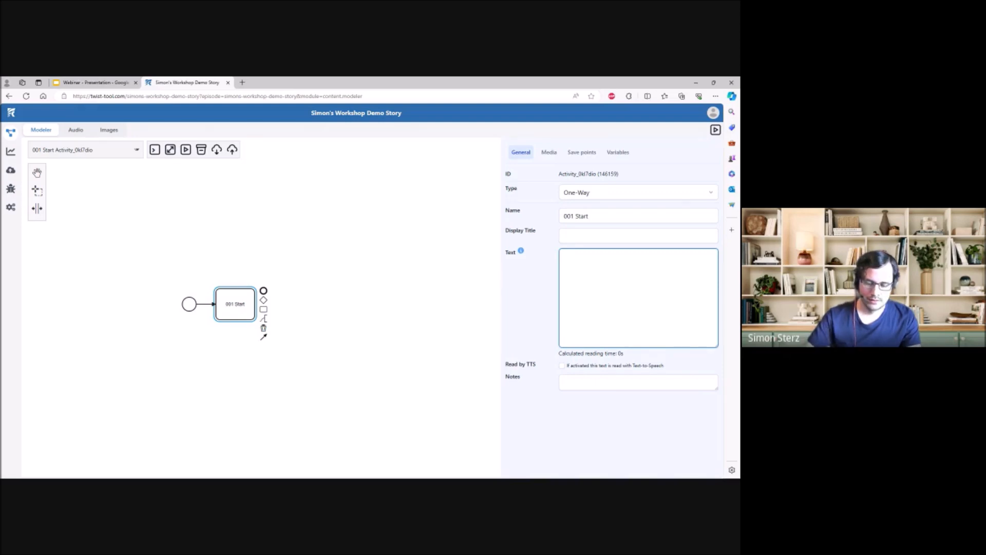
text(You're snow w)
key(BackSpace)
key(BackSpace)
key(BackSpace)
key(BackSpace)
key(BackSpace)
key(BackSpace)
text(Snow White and very pretty. Your step mother hates you for it and tells the hunter to kill you.)
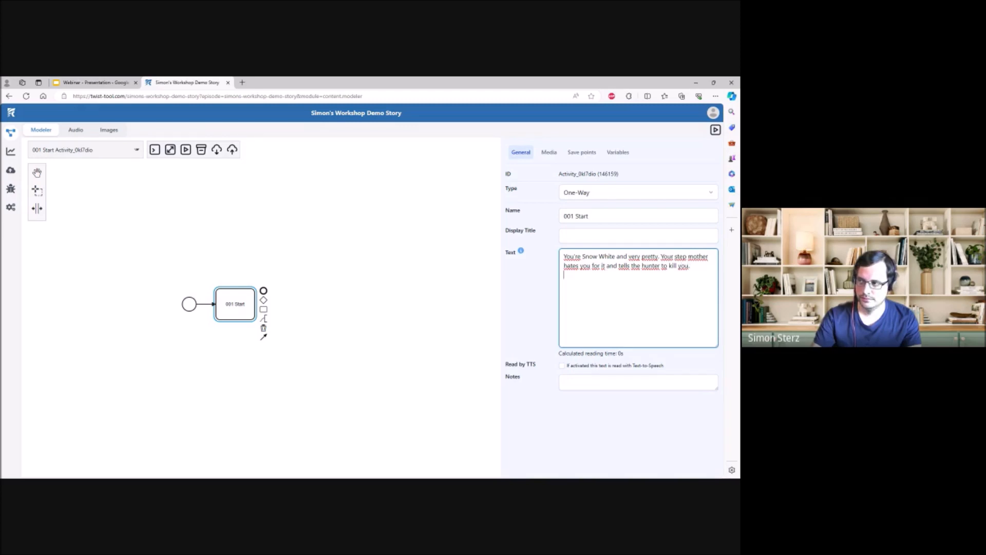
- Add two further paragraphs to the text: "You're alone in the woods with him." and "What do you do?"
key(Return)
text(You're alo)
text(ne in the woods w)
text(ith him.  )
text(What do you do)
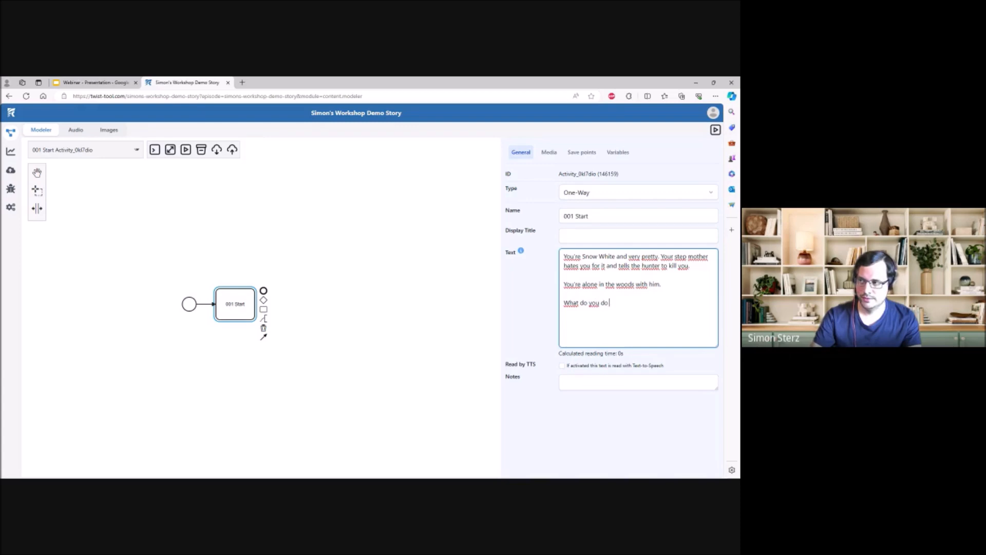
text(?)
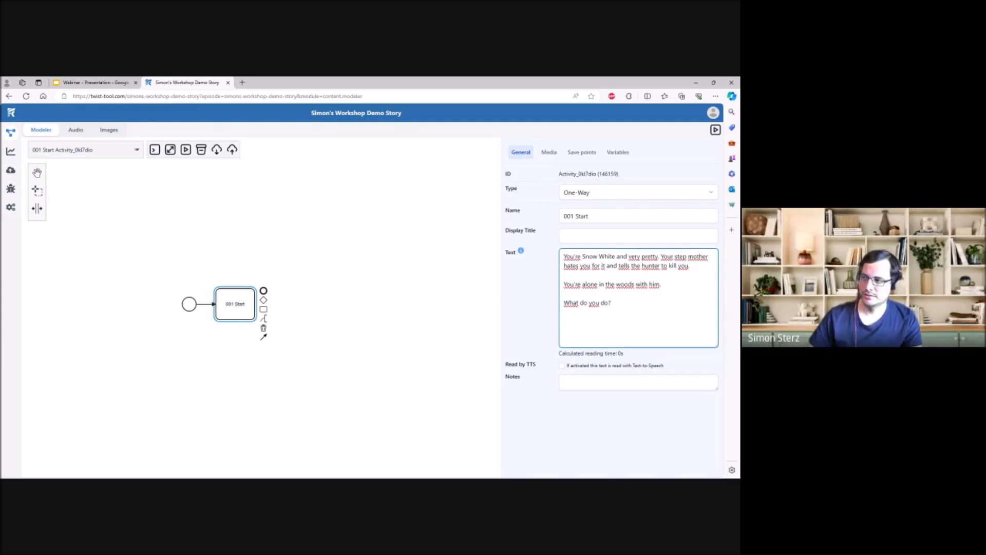
- Replace the text's last line with "Do you persuade him to let you go or do you fight him?"
key(shift+Home)
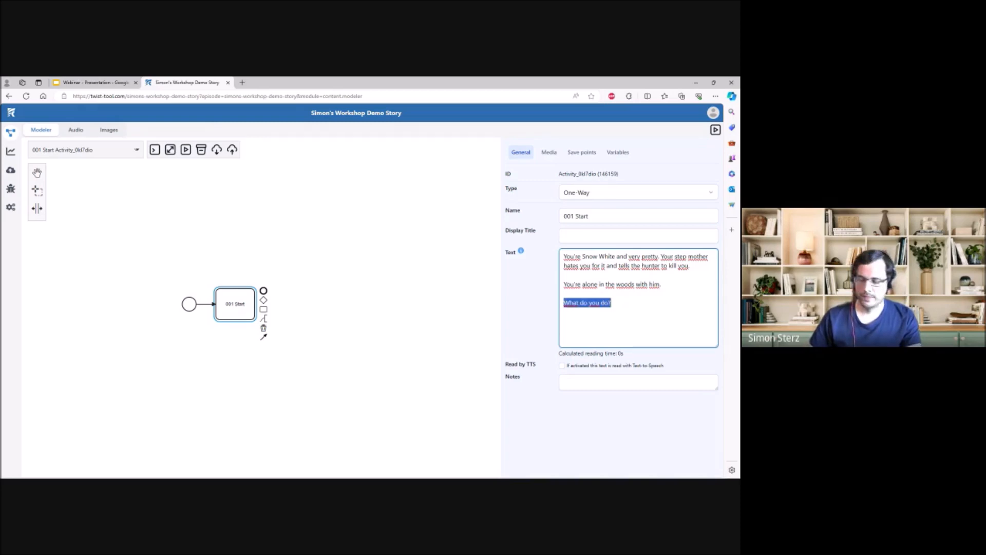
text(Do yo)
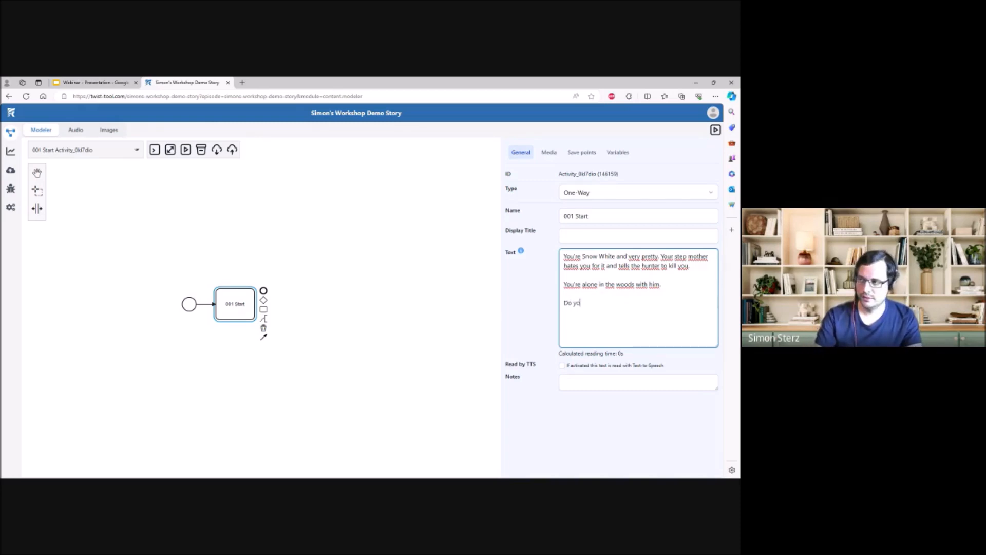
text(u persu)
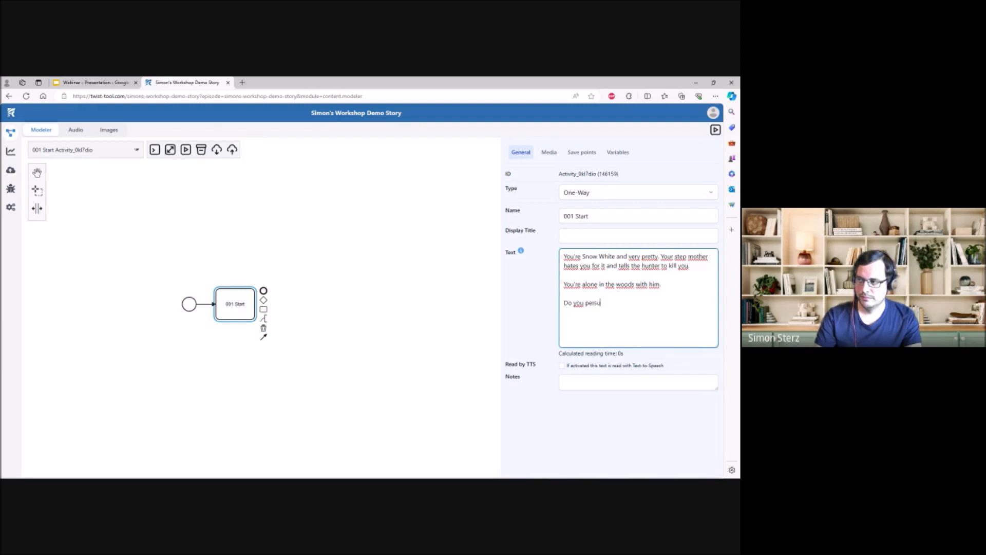
text(ade him to le)
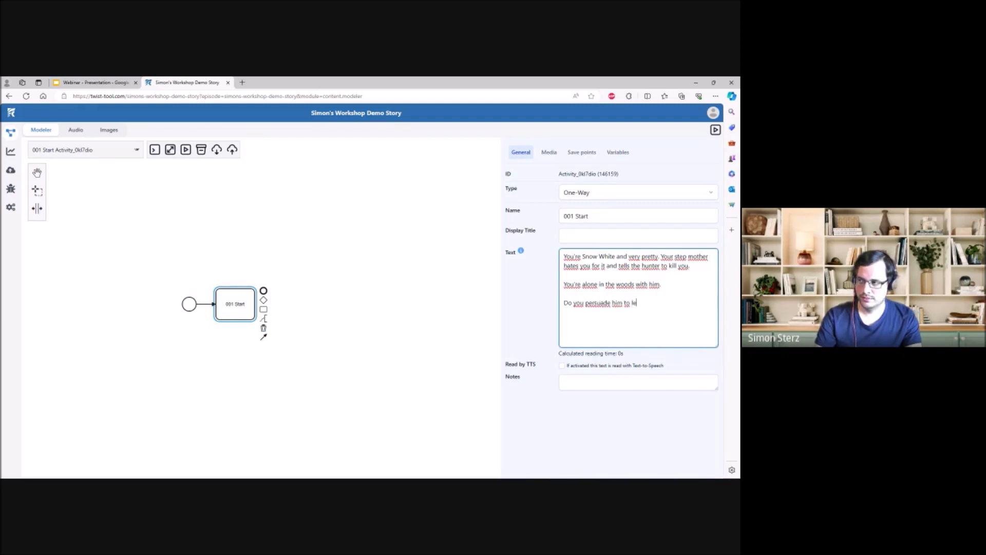
text(t you go or )
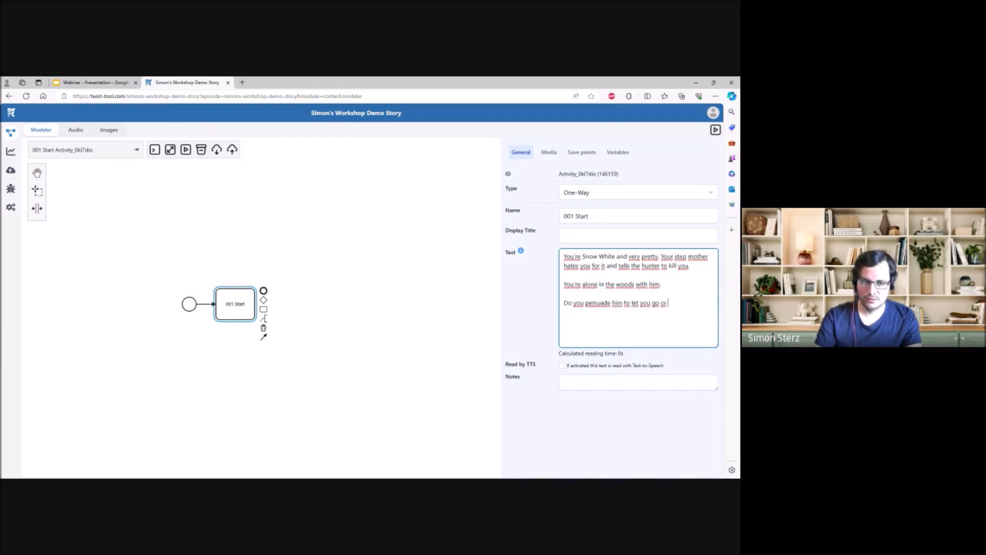
text(do you )
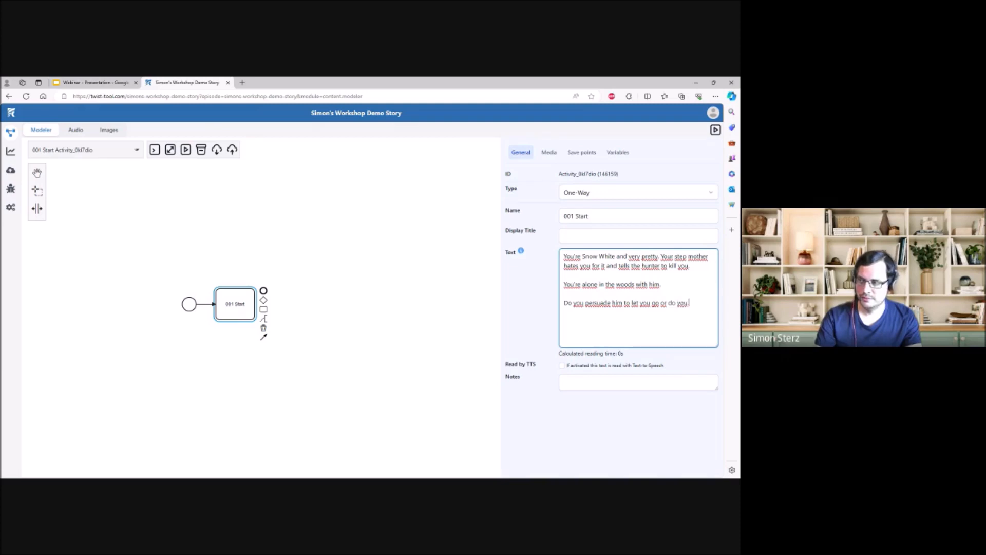
text(fight him?)
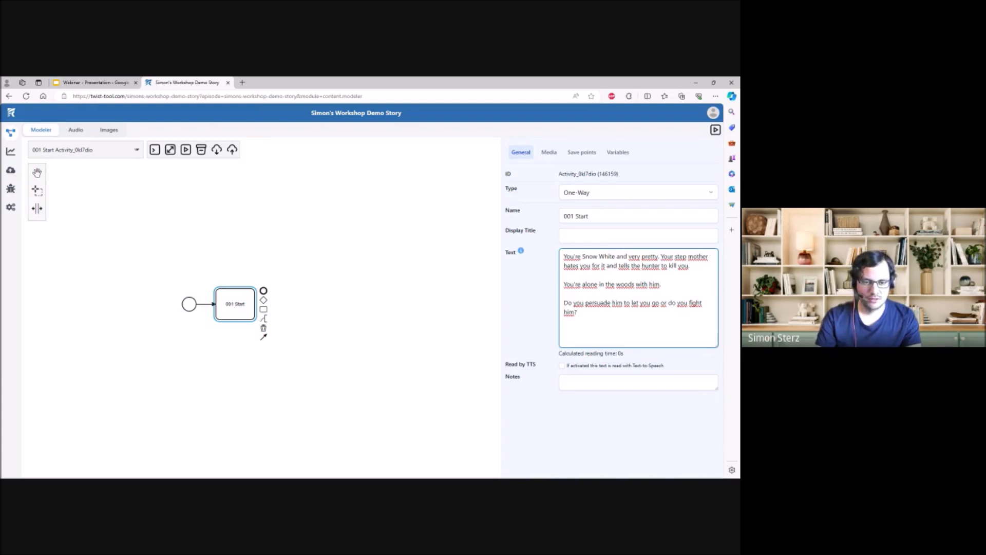
click(547, 309)
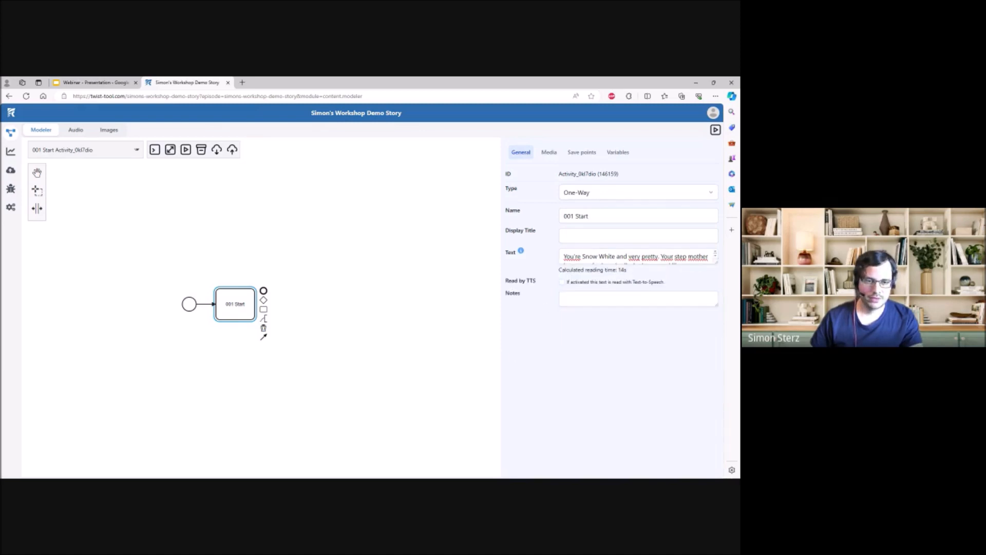
click(598, 262)
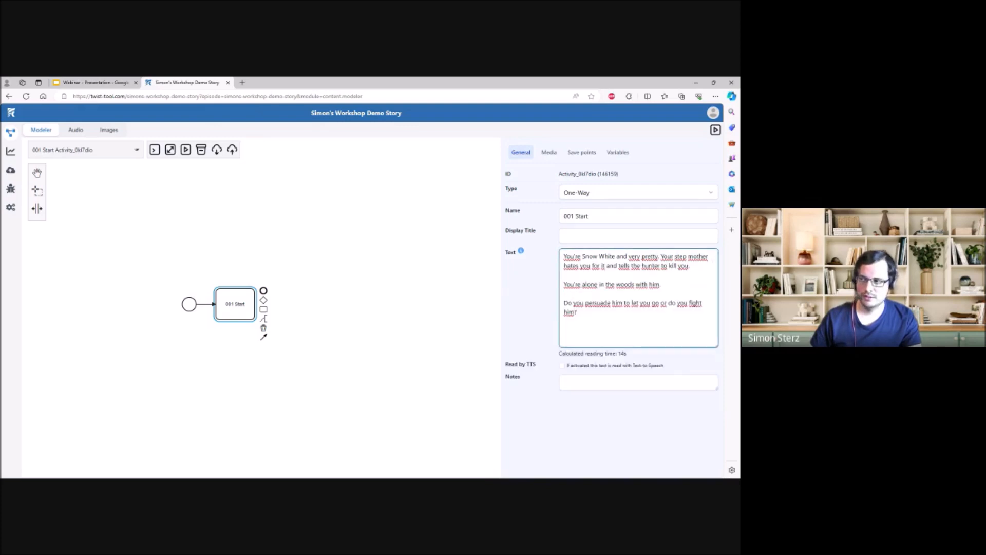
- Change the type of the 001 Start activity to Option list
click(557, 198)
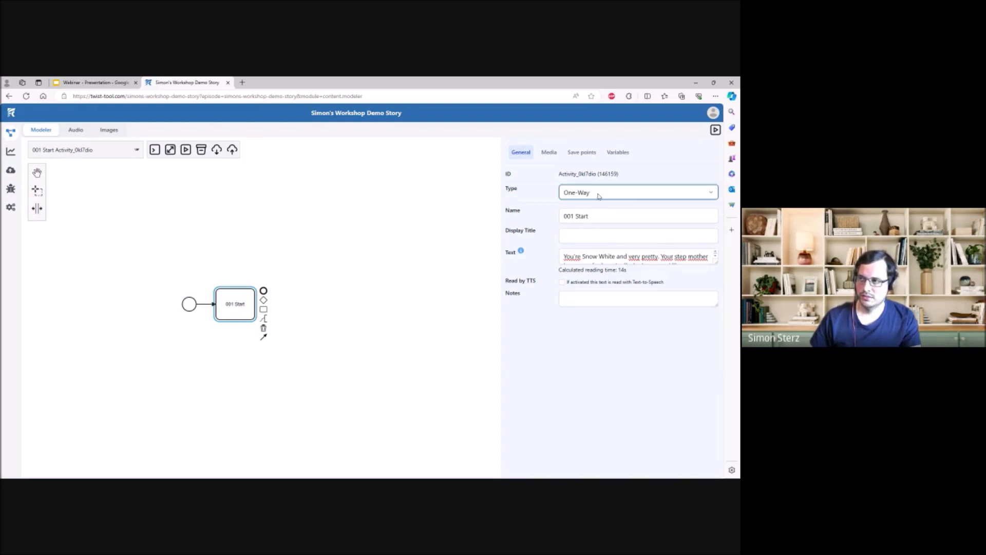
click(596, 216)
click(618, 427)
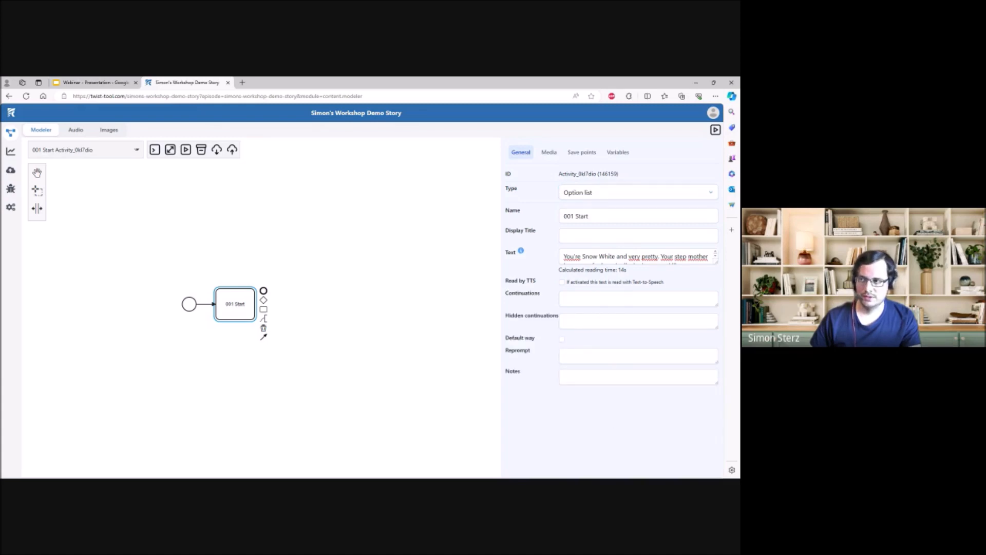
- Enter the continuations "Persuade him" and "Fight him", separated by a line containing only a hyphen
click(607, 298)
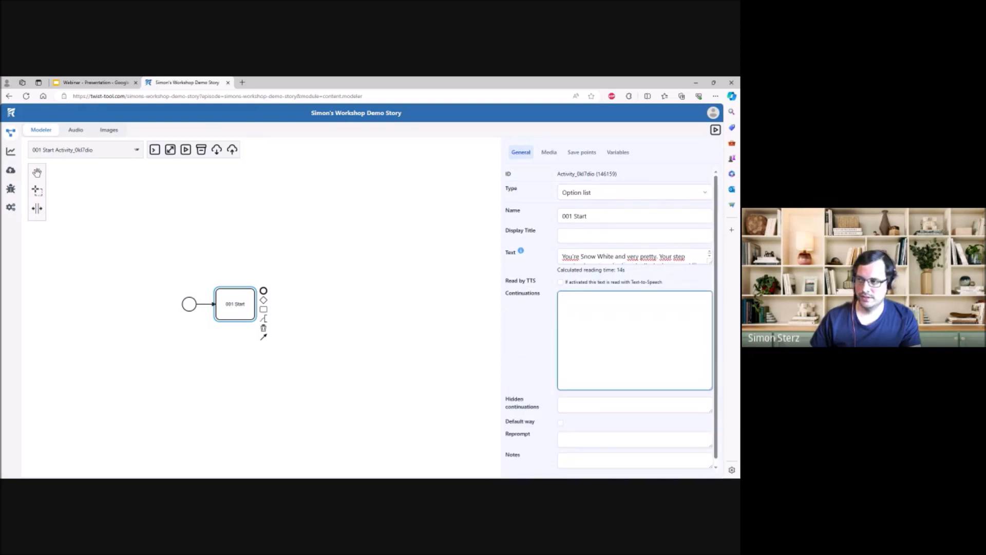
click(598, 256)
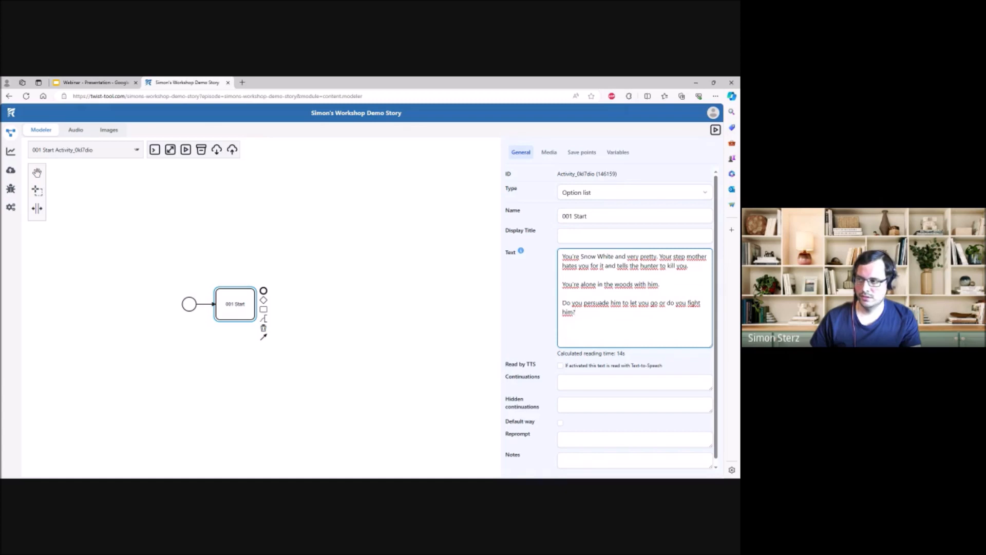
click(614, 378)
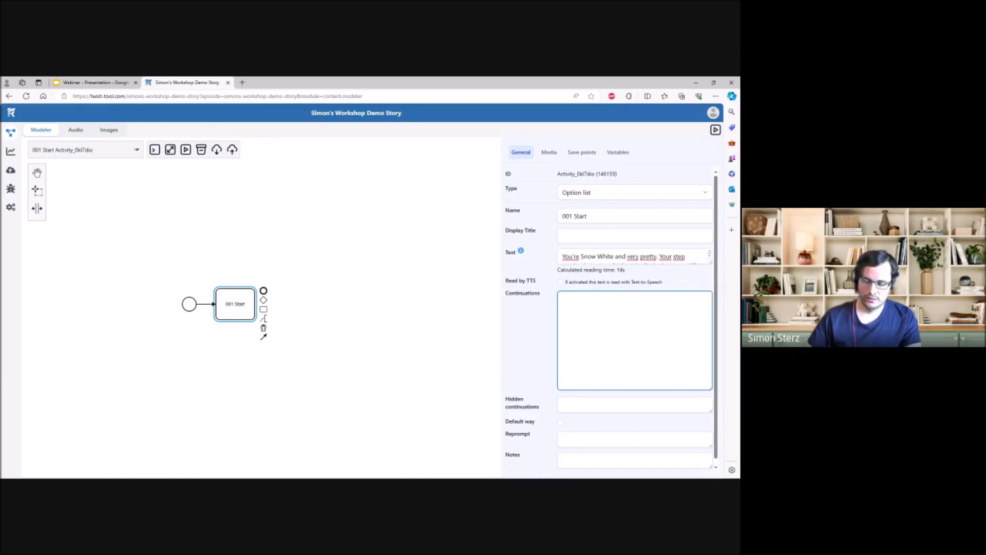
text(Persuade him)
key(BackSpace)
key(Return)
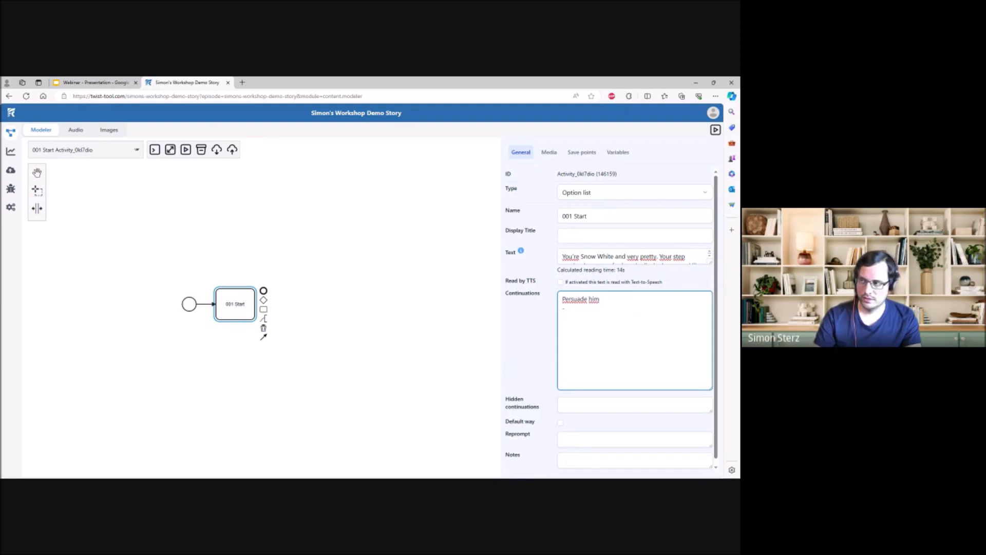
key(Return)
text(Fight him)
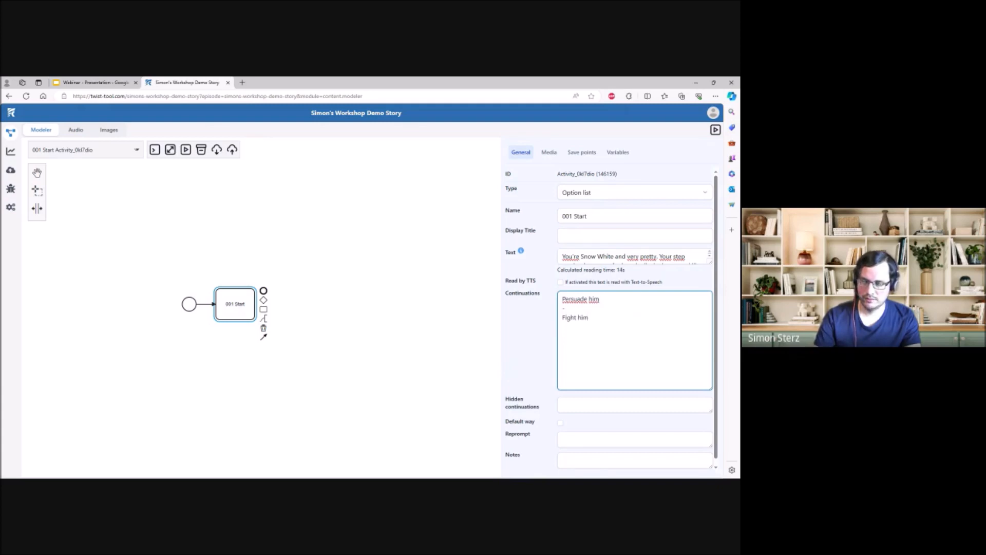
- Add the keywords "persuade", "let" and "go" on separate lines below the "Persuade him" continuation
click(587, 299)
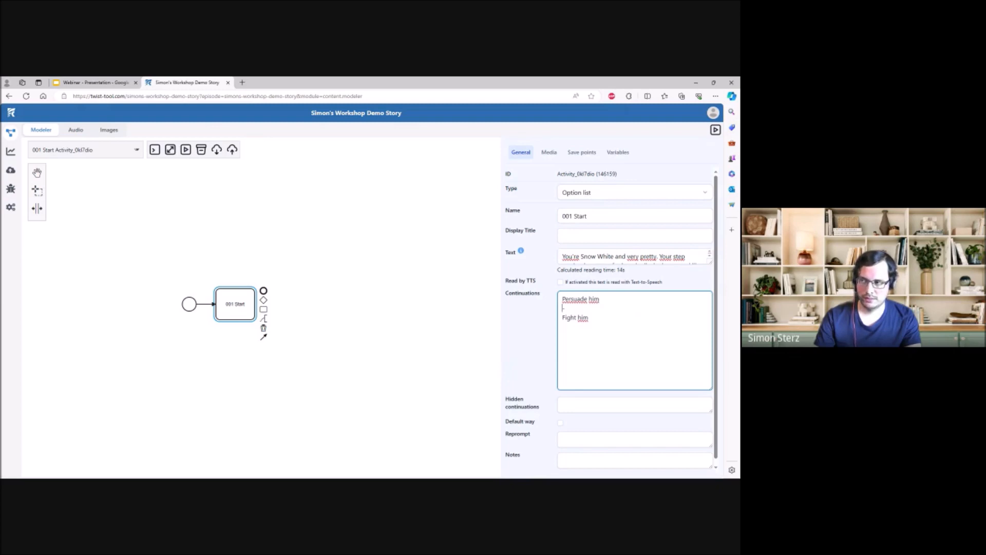
key(Return)
text(persuade)
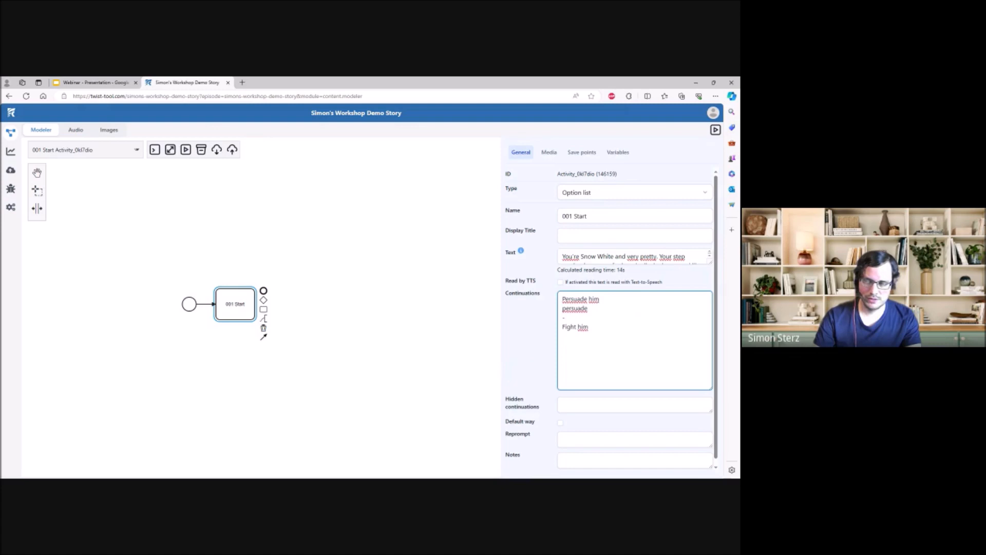
key(Return)
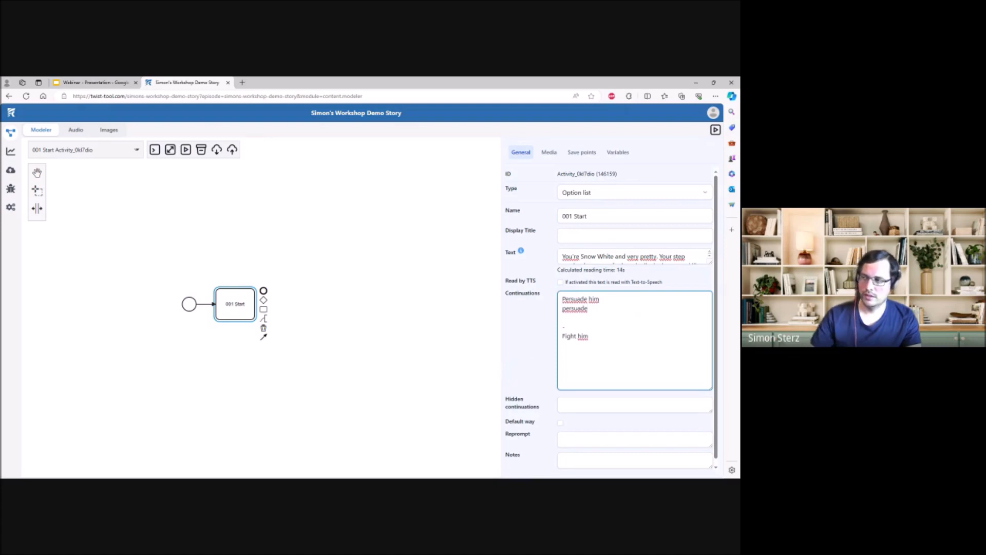
click(644, 256)
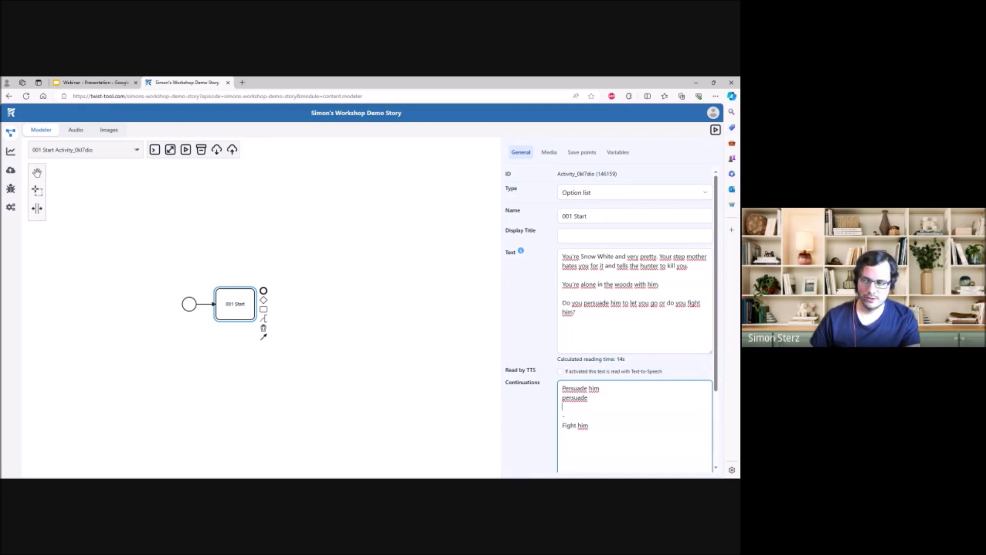
text(let)
key(Return)
text(g)
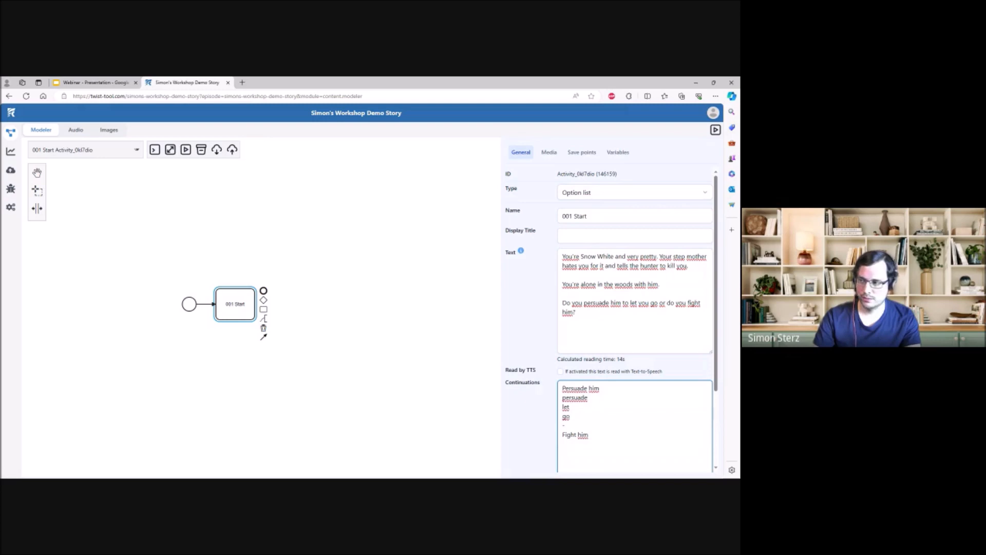
text(o)
key(Return)
text(him)
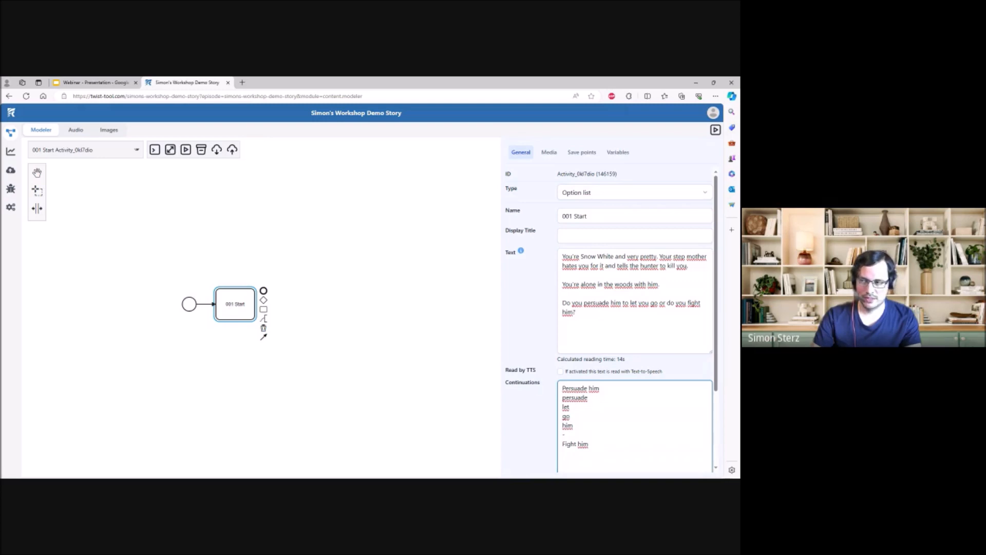
key(BackSpace)
key(BackSpace)
key(BackSpace)
key(BackSpace)
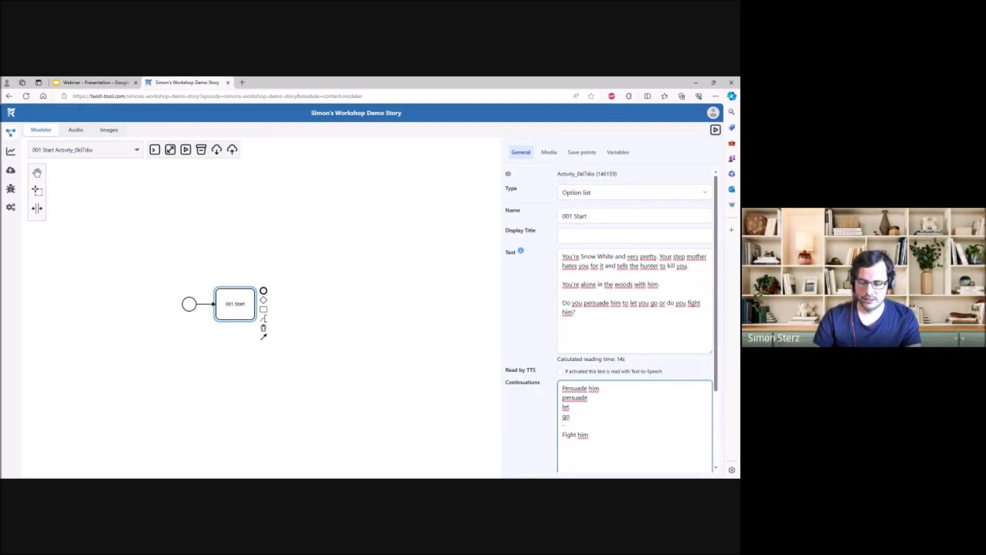
- Add the keyword "fight" on its own line below the "Fight him" continuation
text(fight)
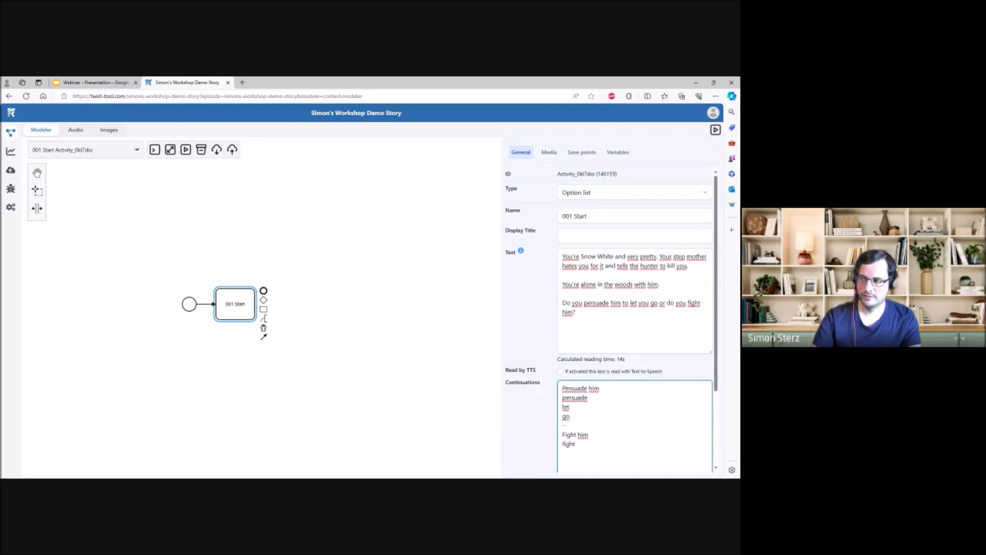
scroll(612, 319, down, 3)
scroll(611, 319, up, 3)
scroll(612, 319, down, 3)
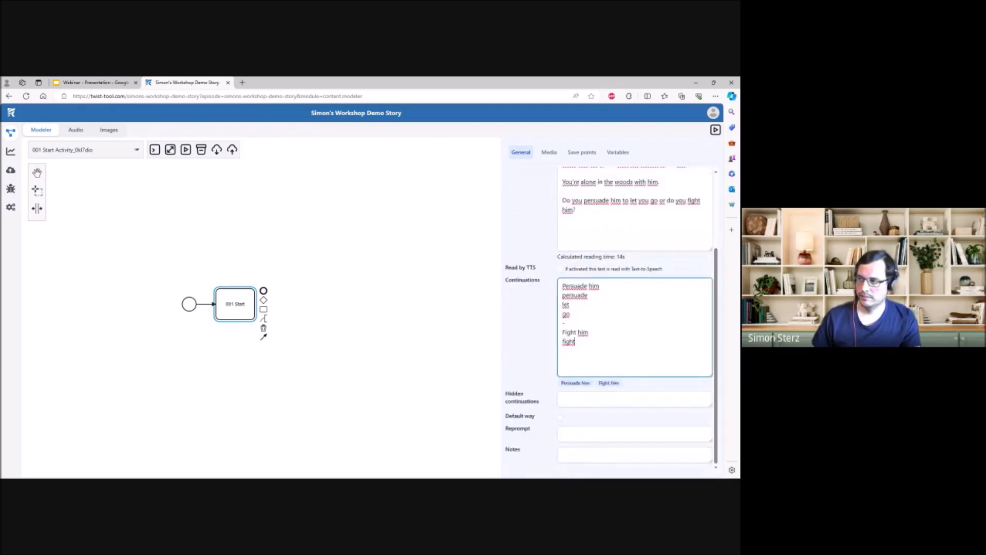
- Copy the closing question "Do you persuade him to let you go or do you fight him?" from the text into the reprompt
click(635, 229)
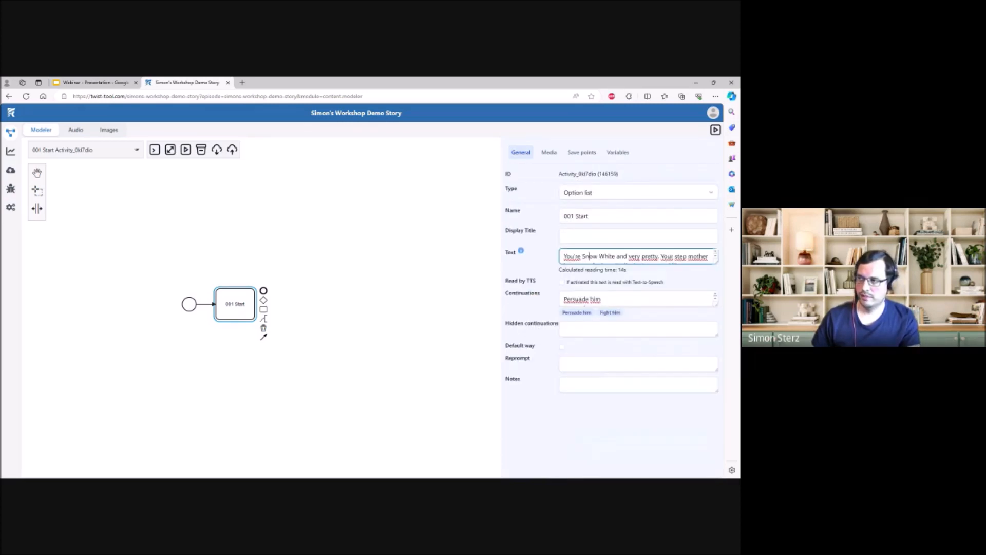
drag(716, 262, 713, 352)
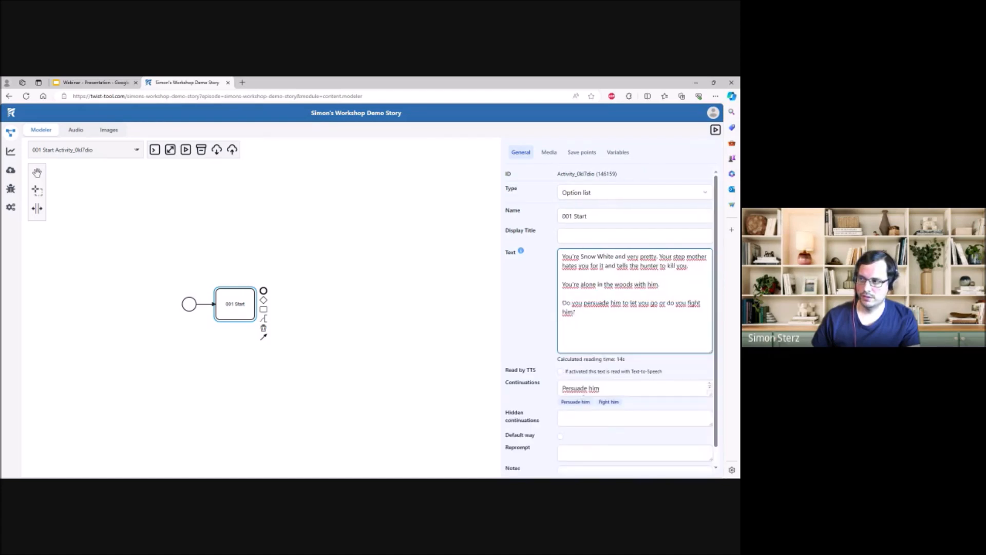
drag(576, 312, 562, 303)
key(ctrl+c)
click(606, 321)
scroll(611, 322, down, 1)
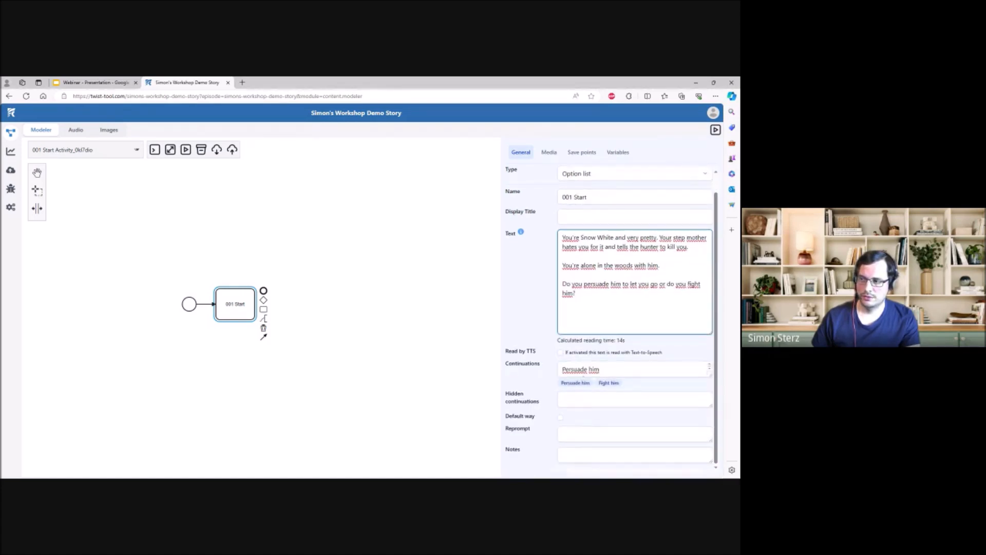
click(570, 434)
key(ctrl+v)
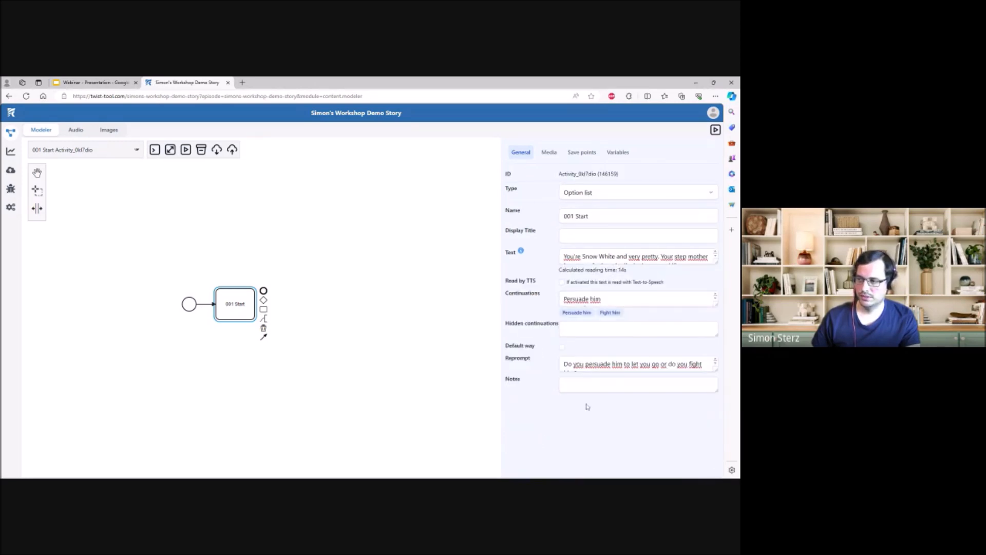
click(607, 363)
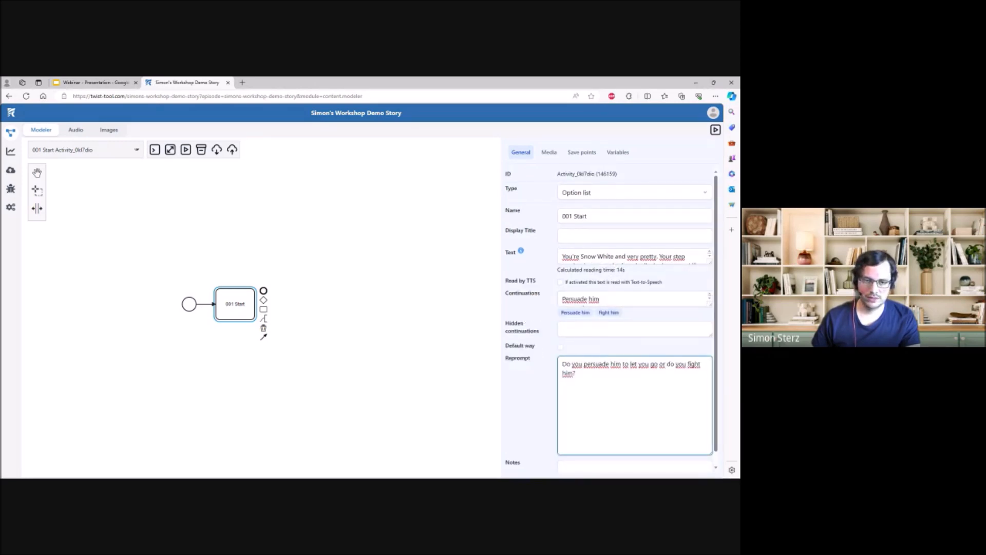
click(636, 257)
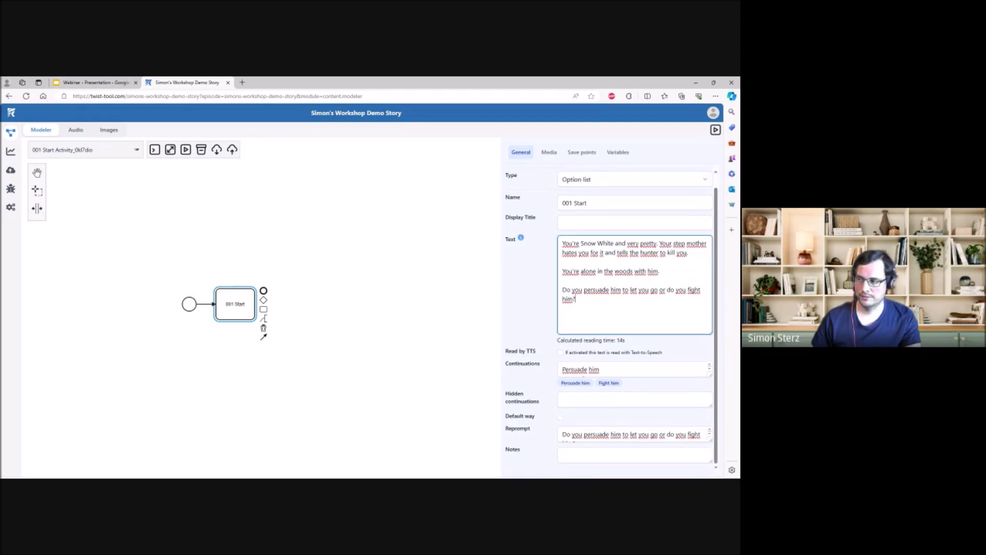
- Append two new activities to 001 Start, an upper one for "Persuade him" and a lower one for "Fight him"
click(385, 315)
click(182, 318)
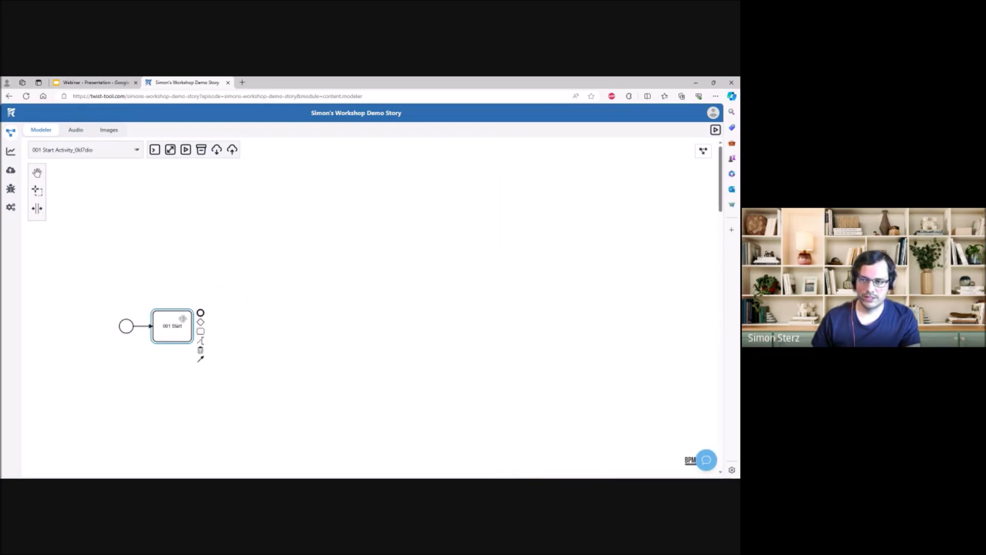
drag(280, 277, 264, 286)
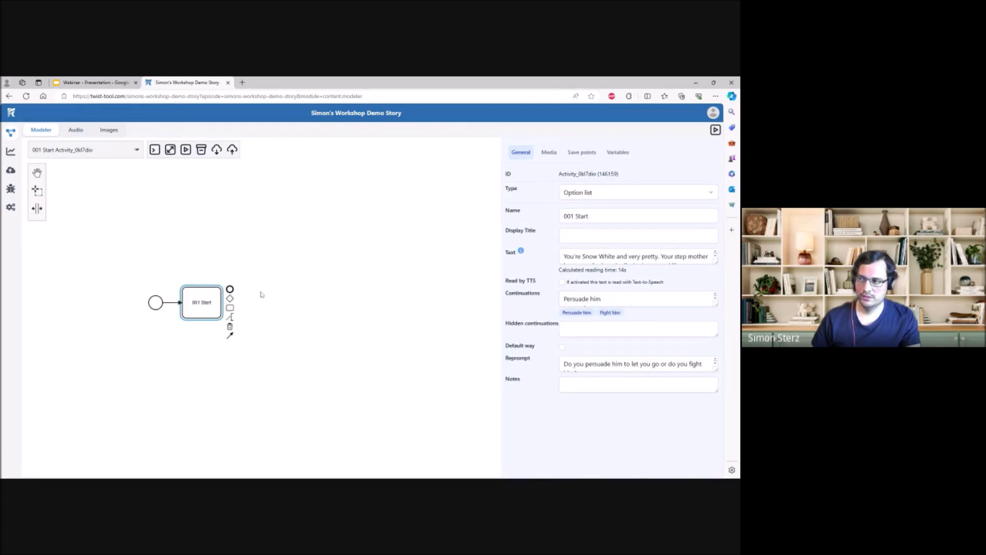
click(636, 299)
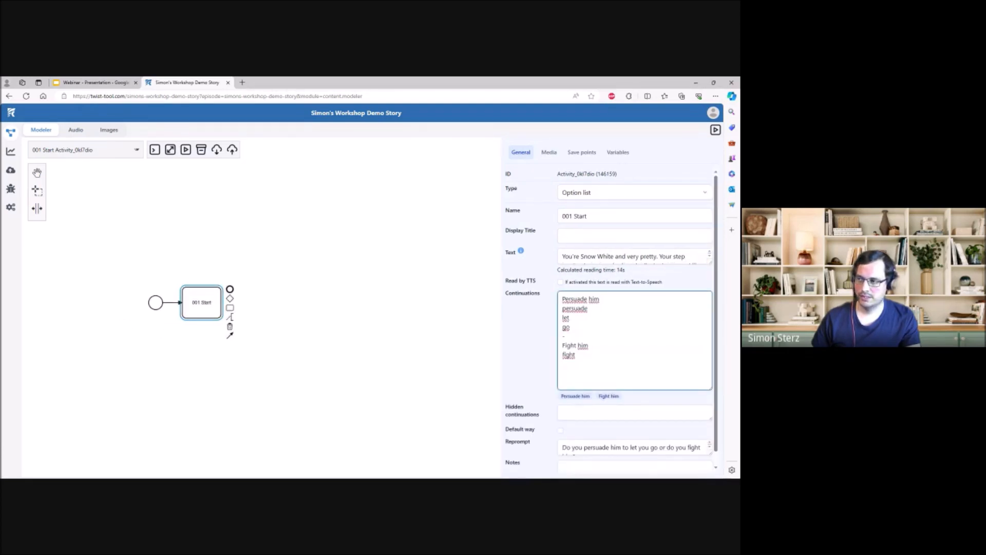
click(270, 304)
click(215, 301)
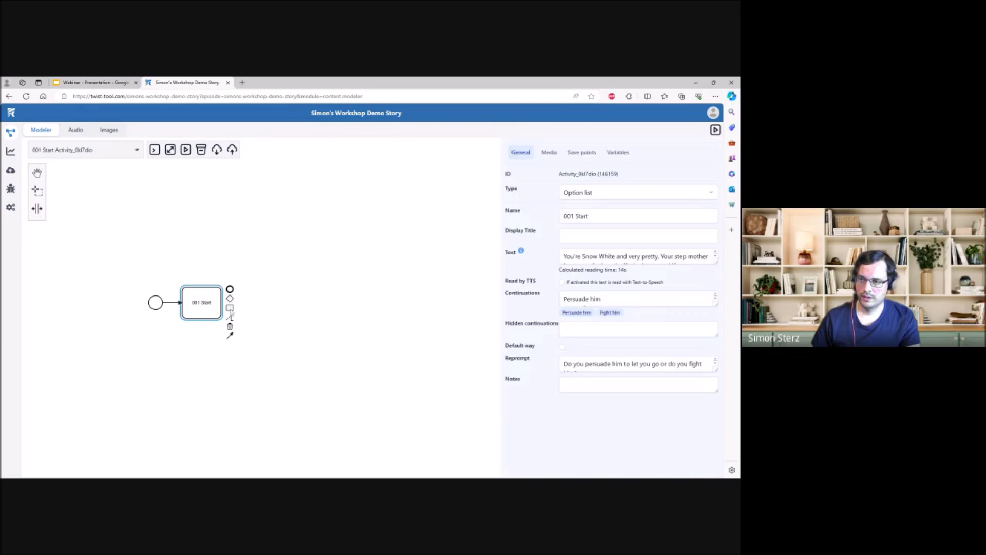
drag(229, 308, 295, 268)
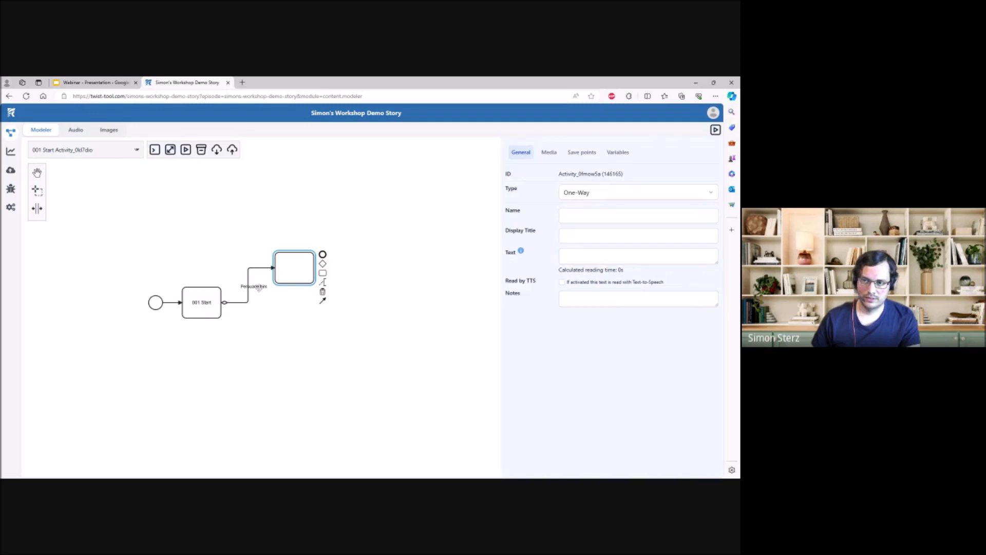
click(210, 304)
drag(229, 308, 295, 334)
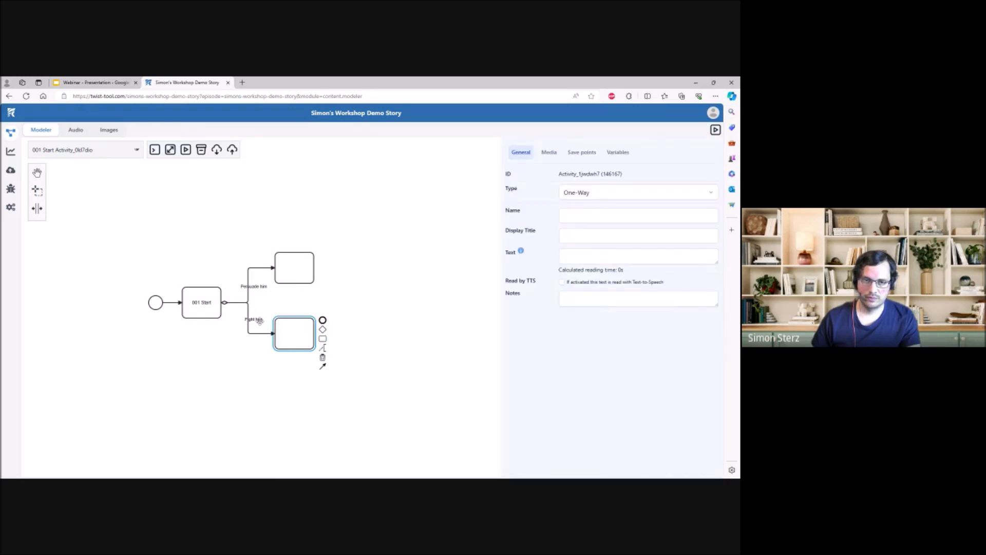
- Check the continuation assigned to each branch connection and separate the two connections' starting points on 001 Start
click(254, 333)
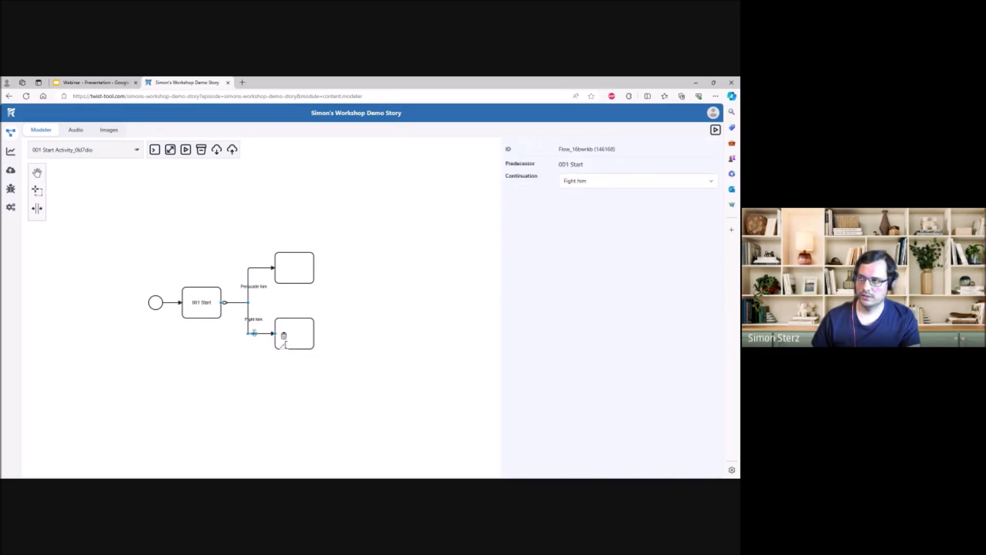
click(258, 267)
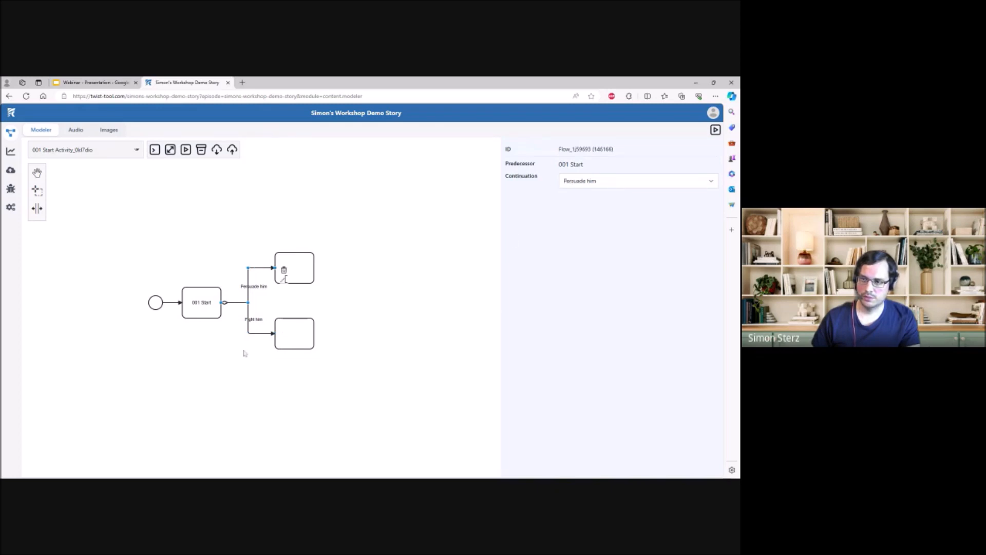
click(258, 332)
click(237, 338)
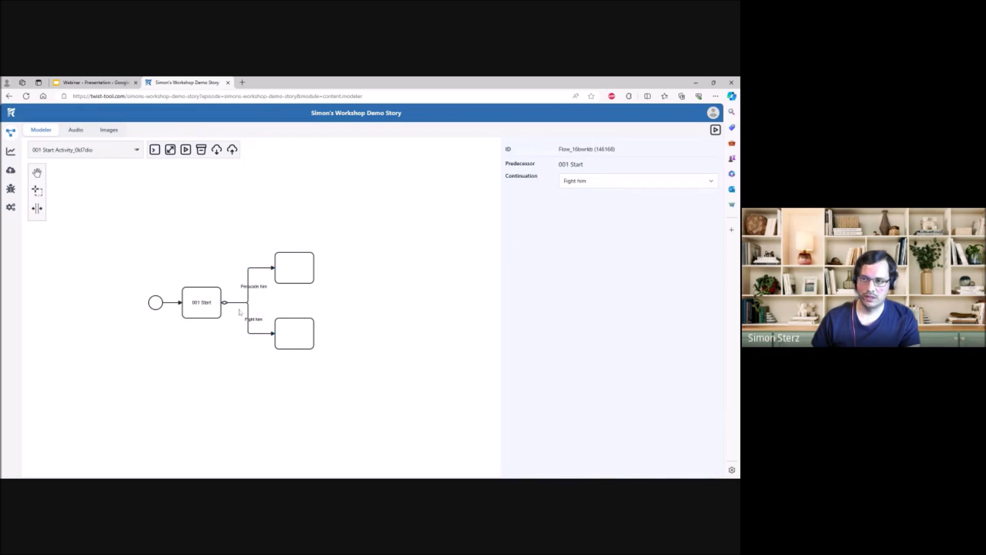
drag(239, 302, 239, 295)
- Name the activity on the "Persuade him" branch "002a Persuaded Hunter"
click(298, 264)
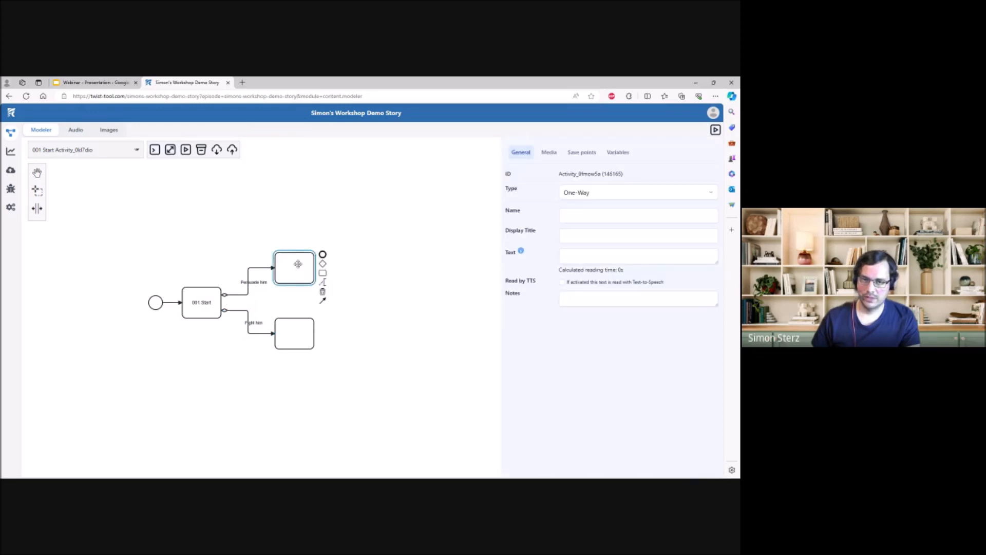
click(591, 216)
text(002a)
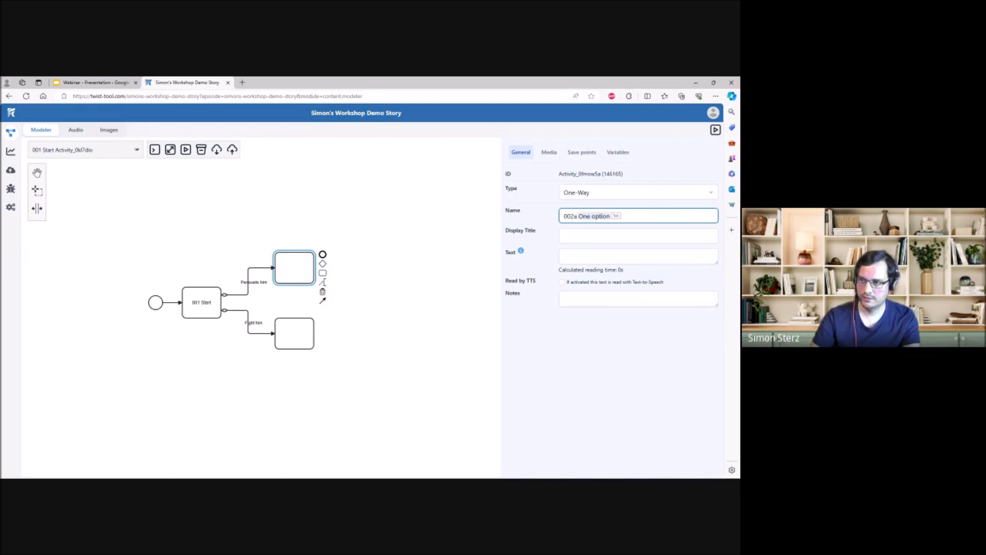
text( Pers)
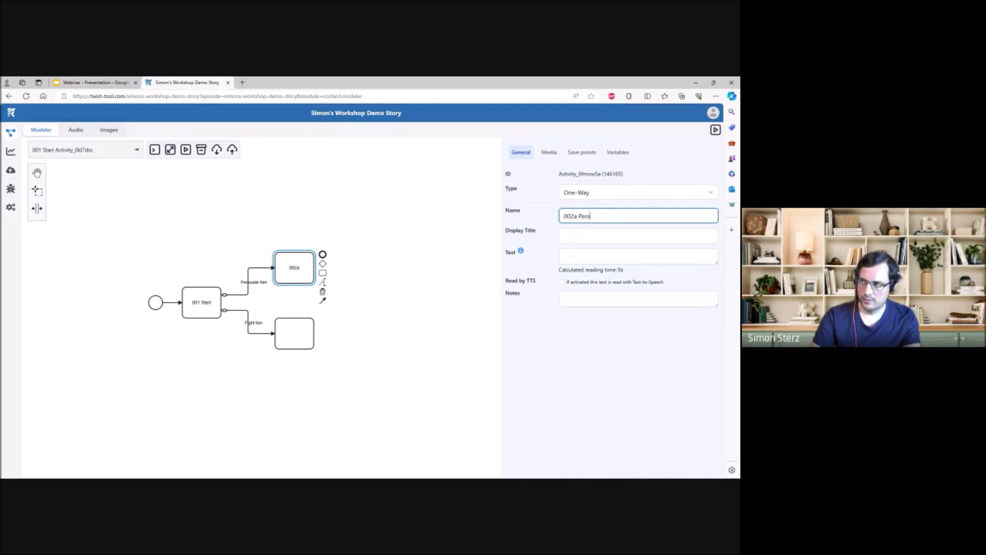
text(uaded Hunter)
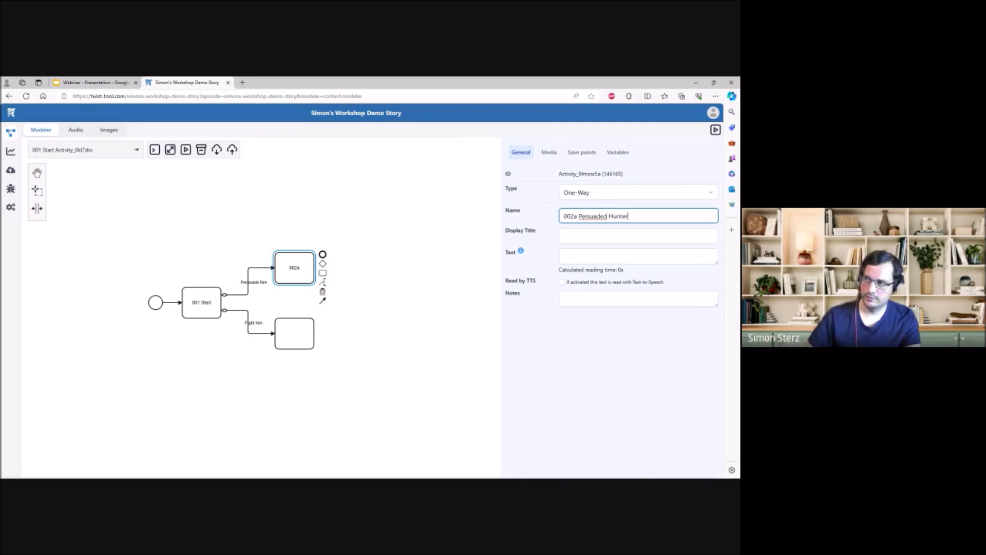
- Name the activity on the "Fight him" branch "002b Hunter battle"
click(354, 311)
click(306, 337)
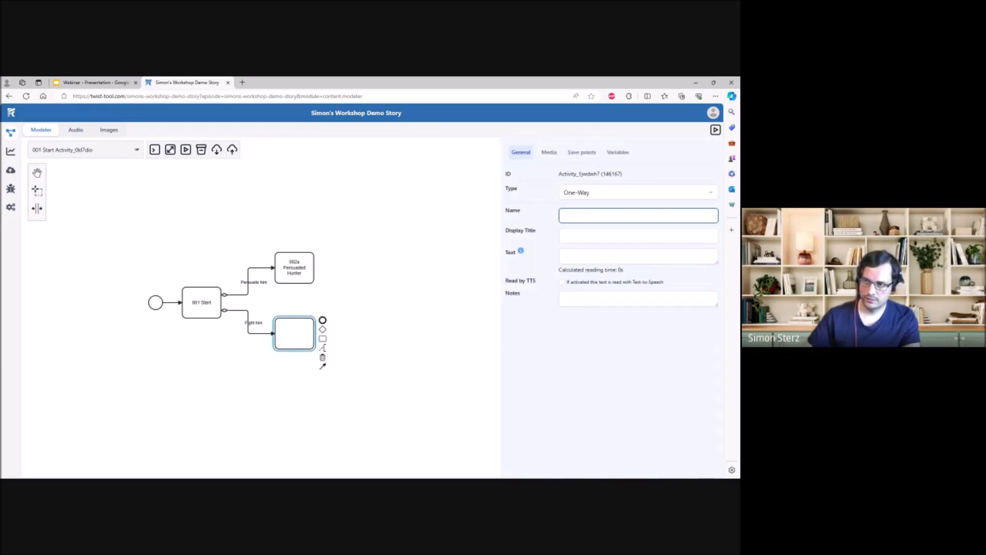
text(002b)
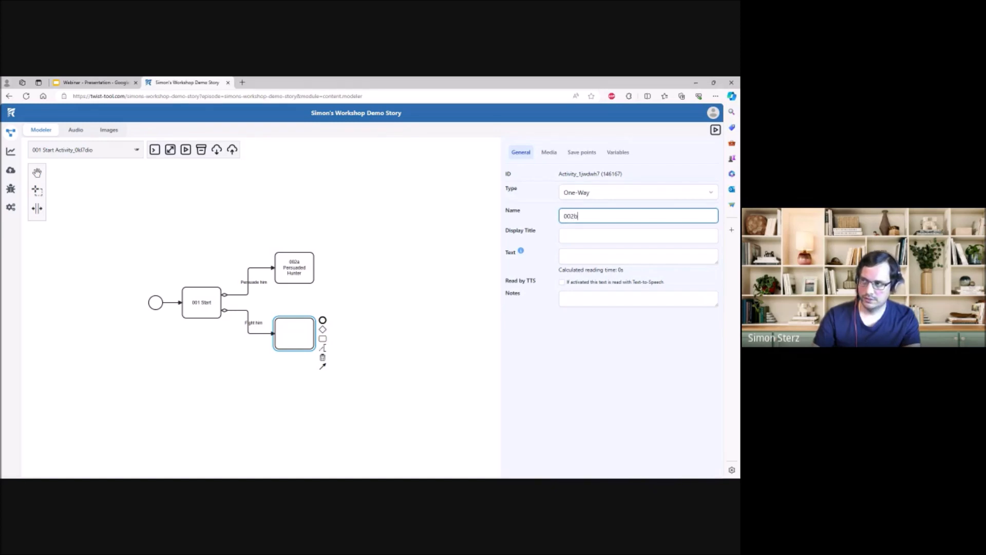
text( Hunter battle)
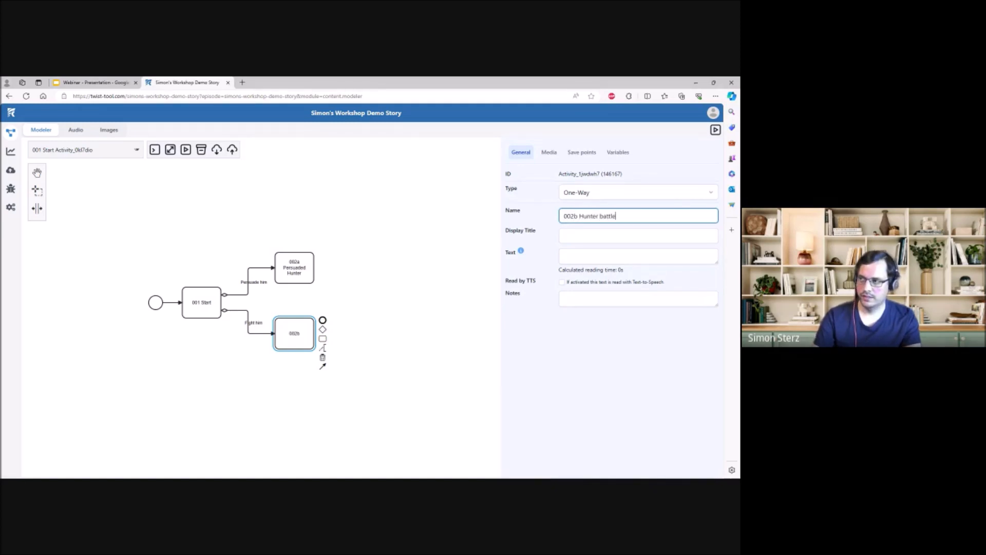
click(595, 327)
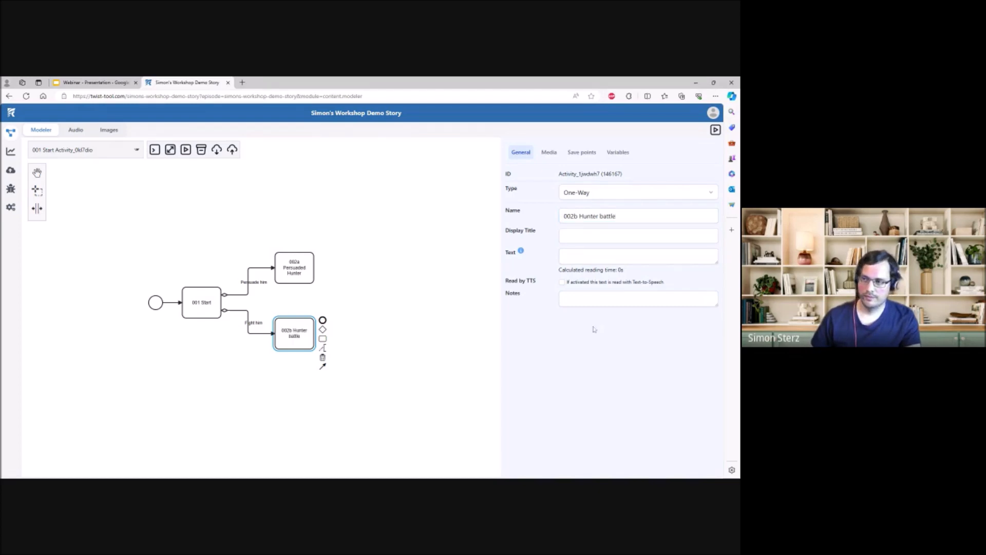
- Enter the 002a Persuaded Hunter text "You ask very nicely to let you go and he agrees on the terms that you never ever return."
click(370, 291)
click(309, 273)
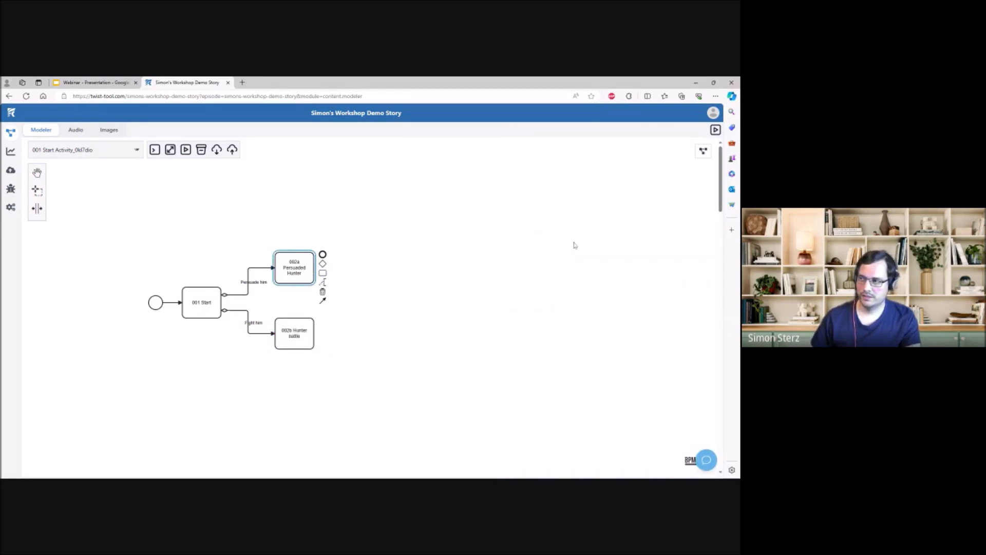
click(584, 236)
key(Tab)
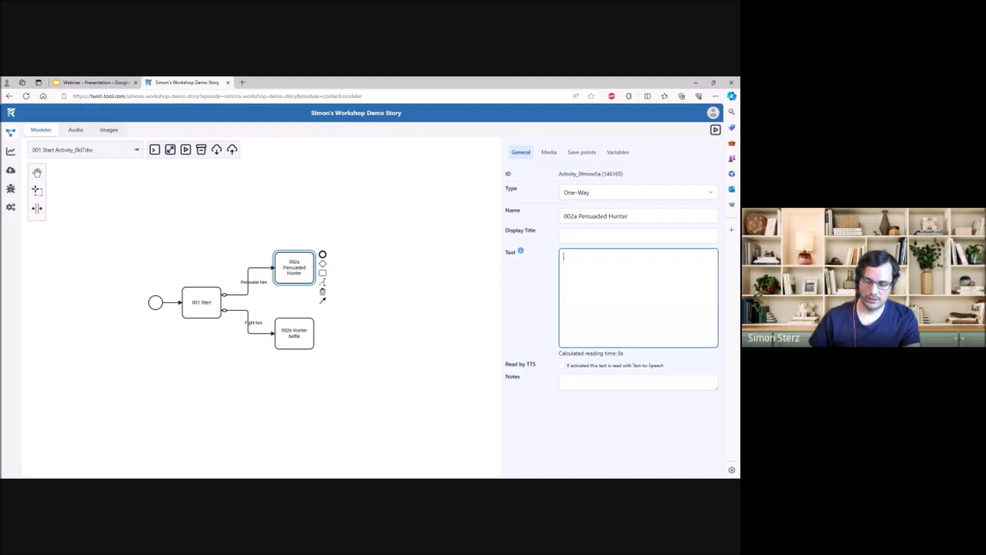
text(You ask ve)
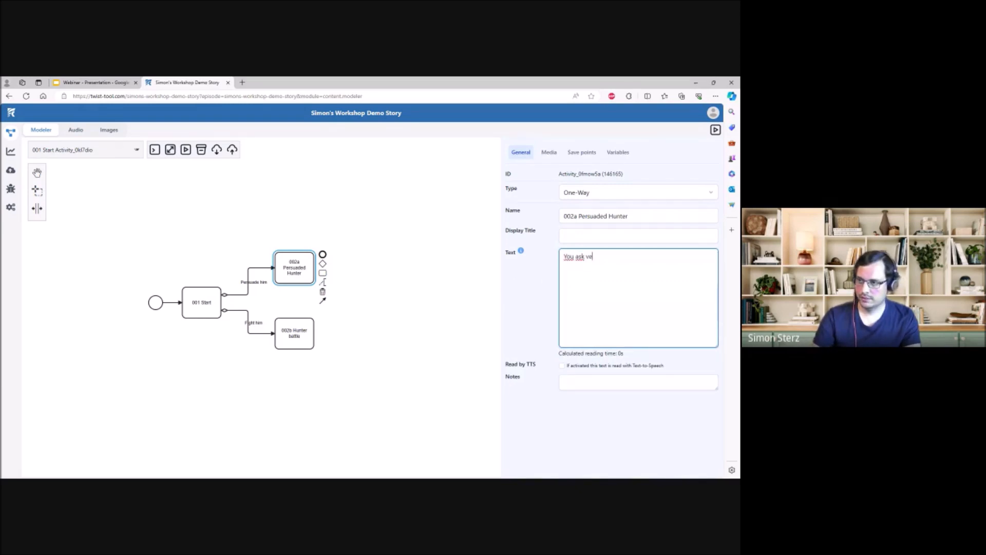
text(ry nicely to le)
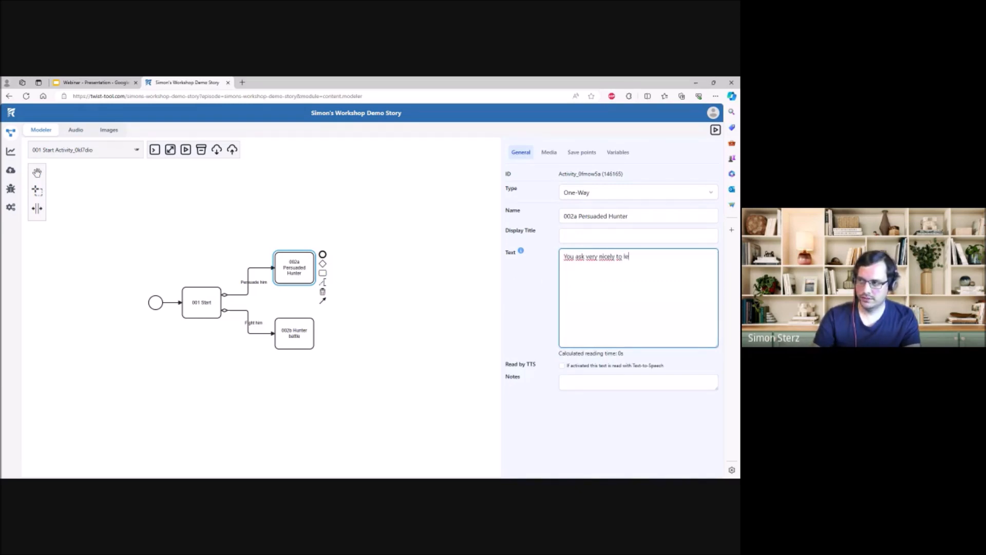
text(t you go and he agrees on the)
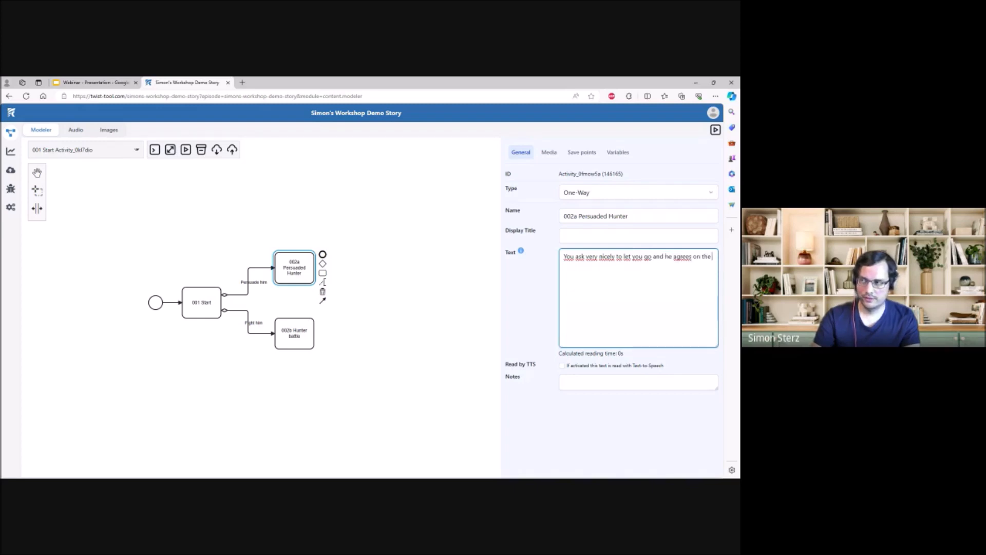
text( terms that you )
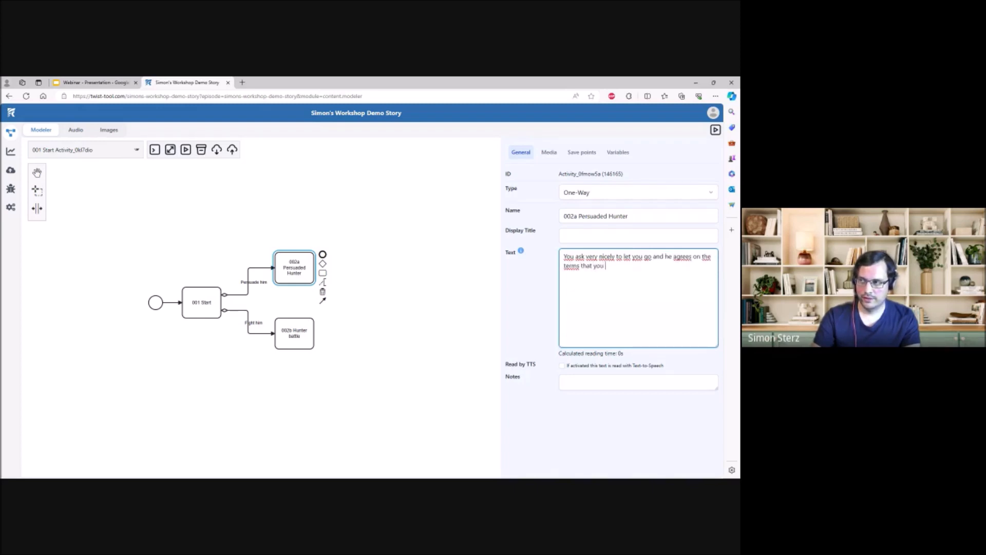
text(never ever )
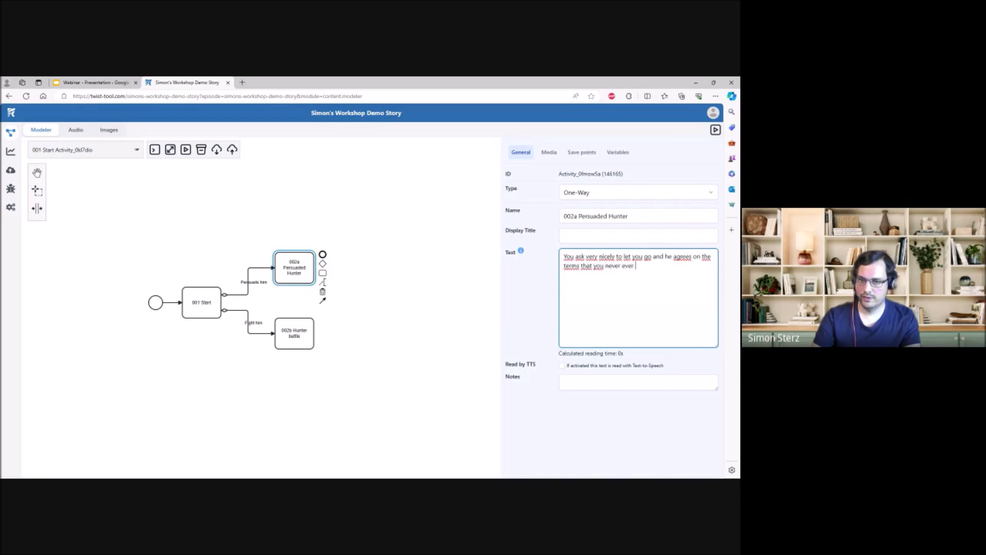
text(return. You pin)
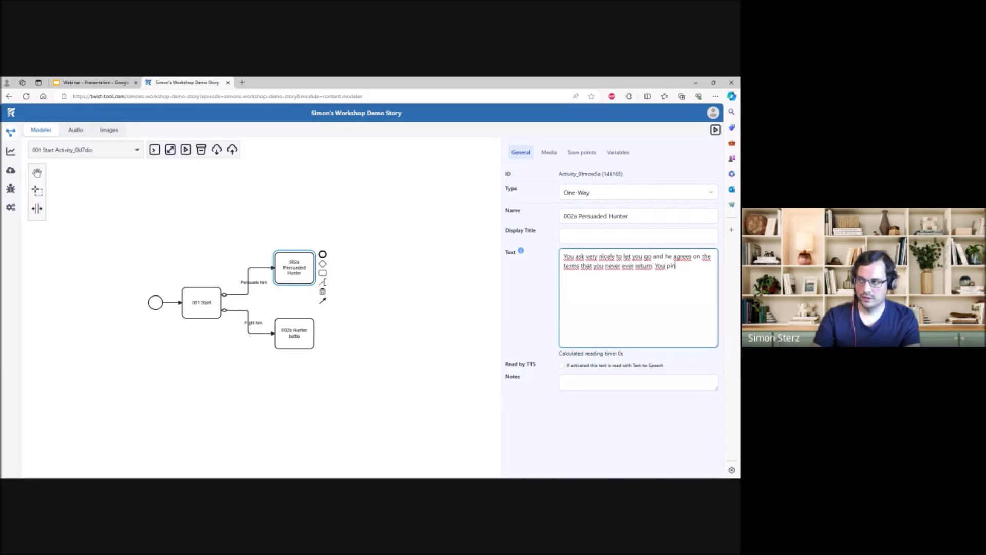
text(ky swear and)
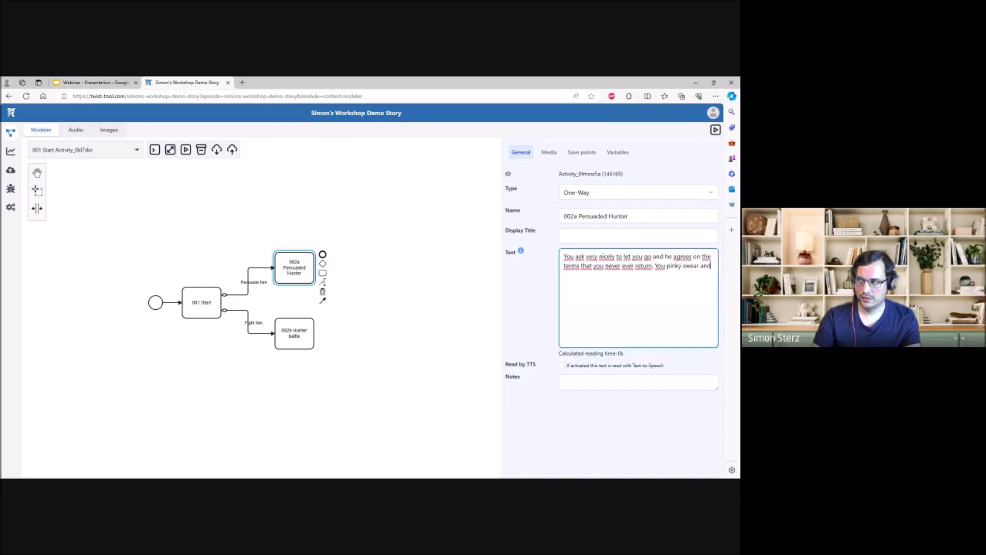
text( go )
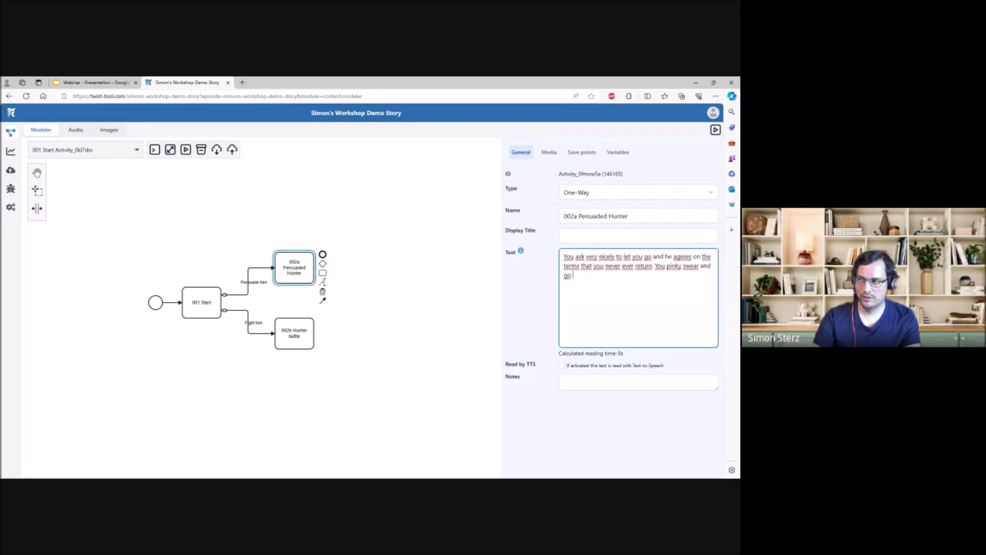
text(deeper into the forest.)
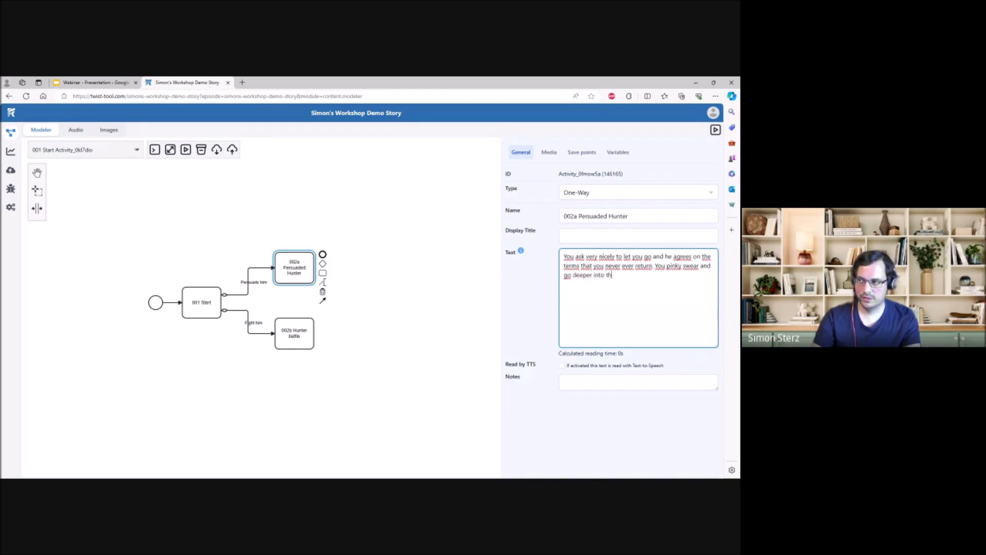
- Add the sentence "You pinky swear and go deeper into the forest." to the end of the 002a Persuaded Hunter text
click(575, 425)
- Begin the 002b Hunter battle text with "You have an epic fight with the hunter and in the end"
click(300, 335)
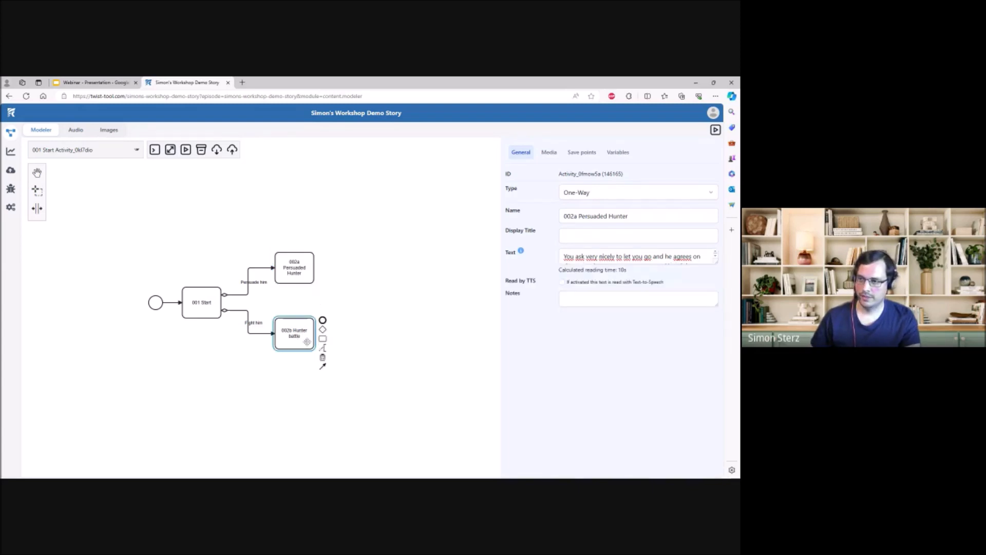
click(586, 256)
text(Yo)
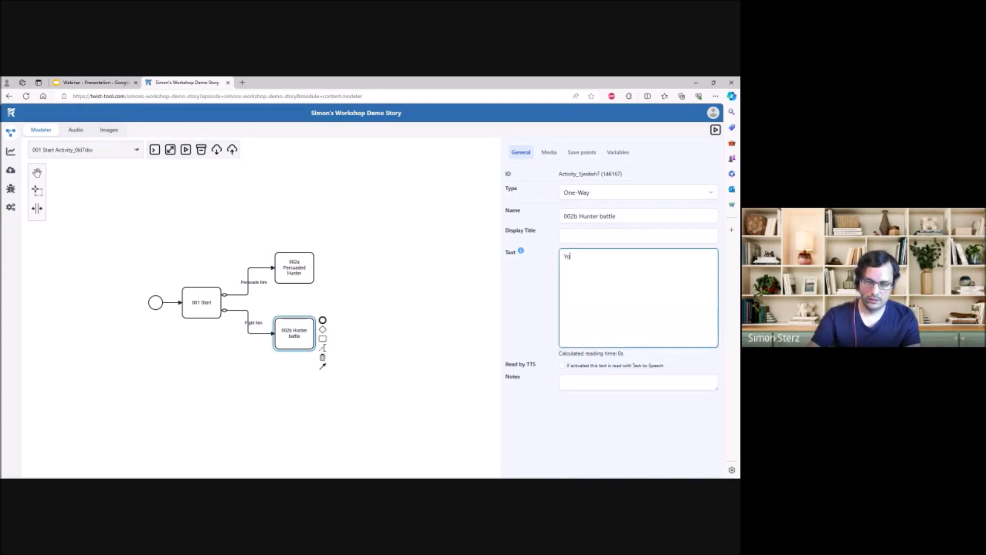
text(u have an epic)
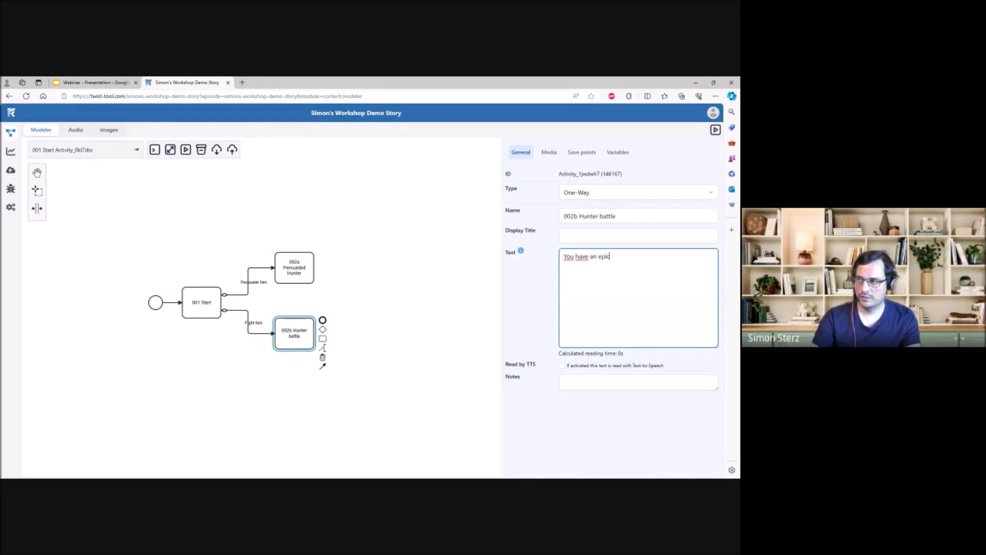
text( fight with the )
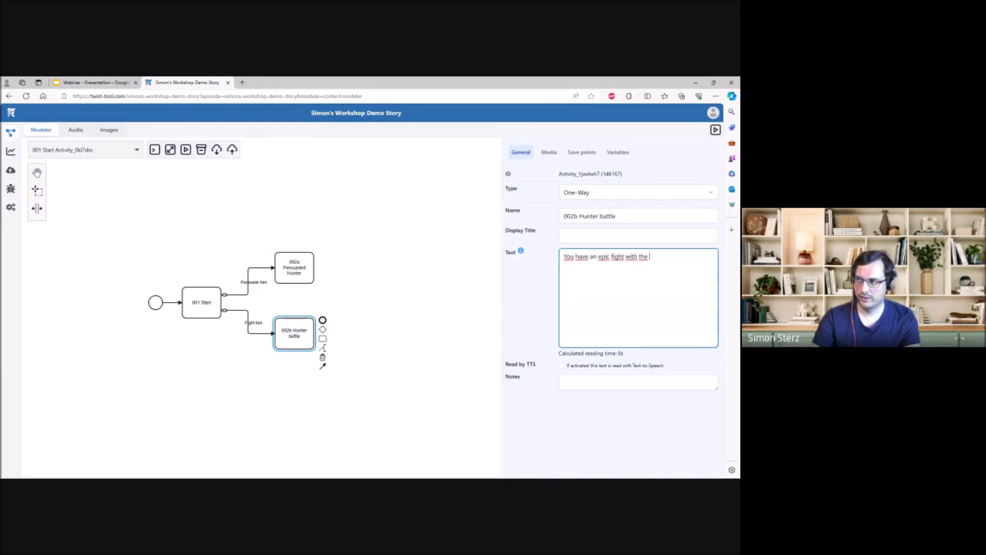
text(hunter and in)
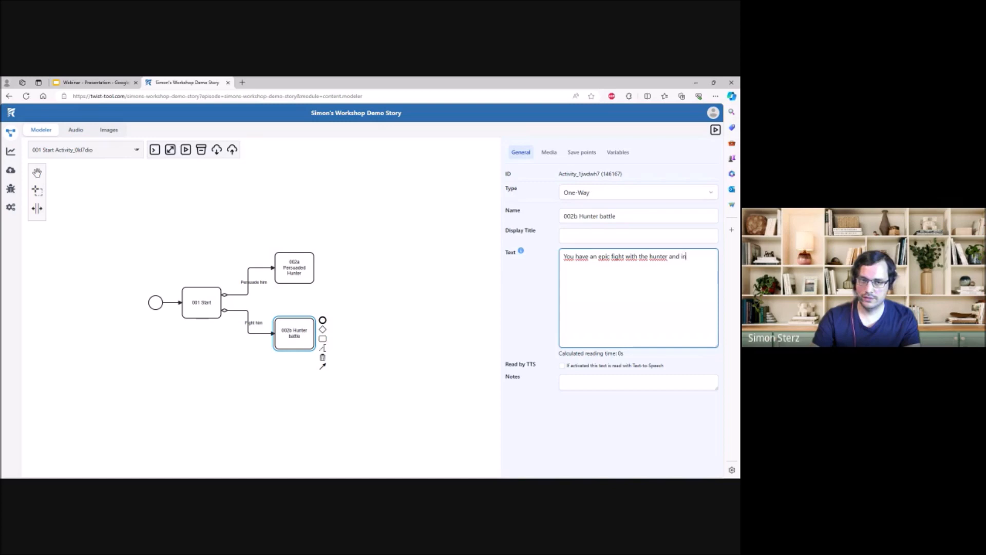
text( the end you m)
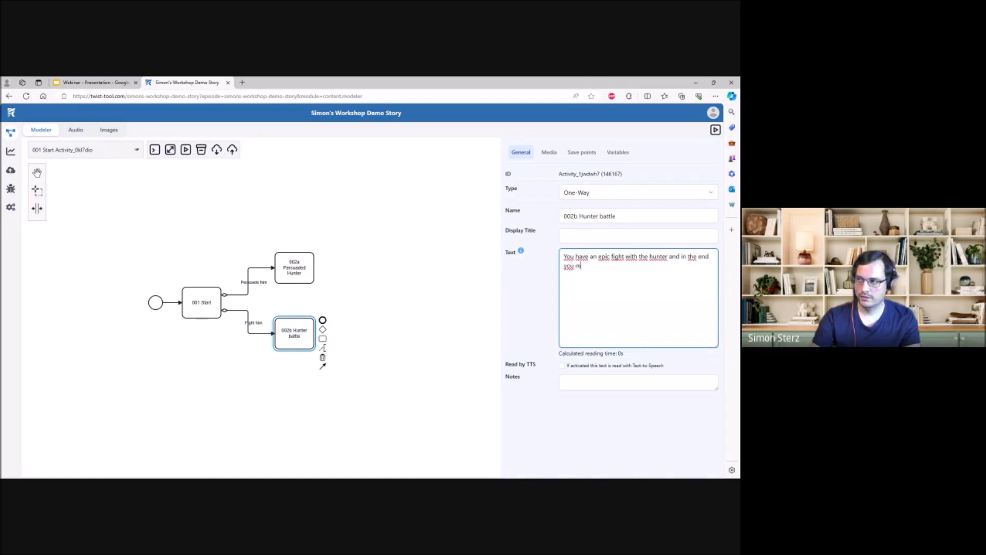
text(anage to defeat him)
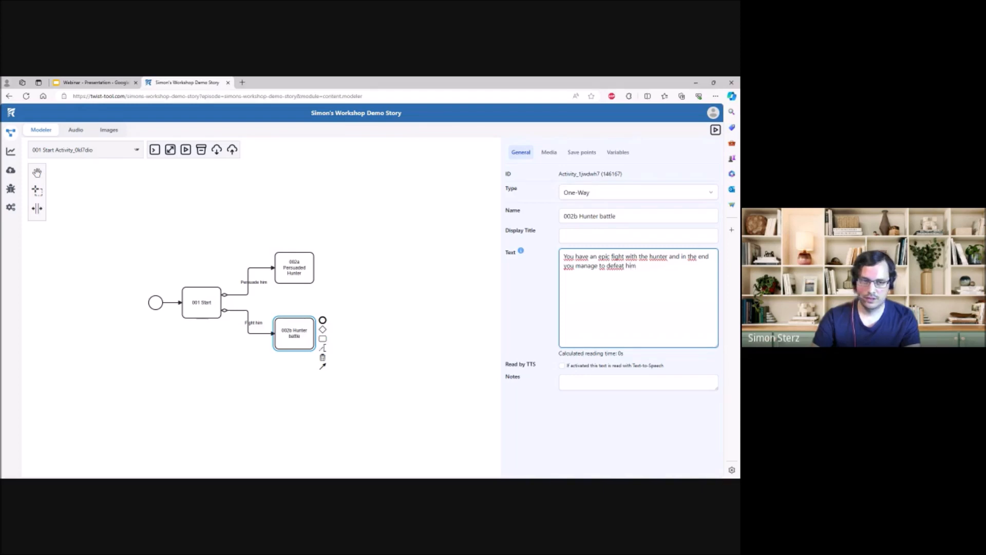
text(, before running )
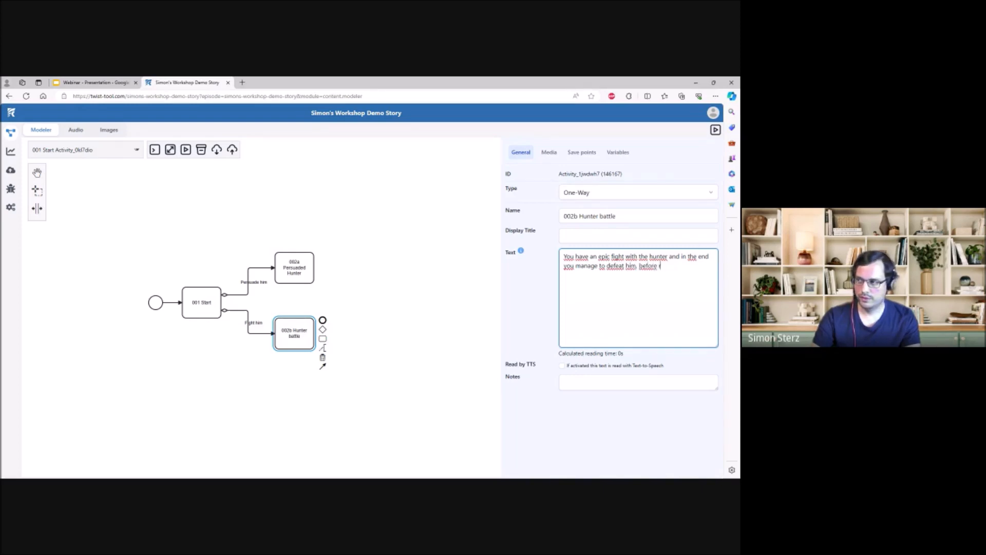
text(off into the f)
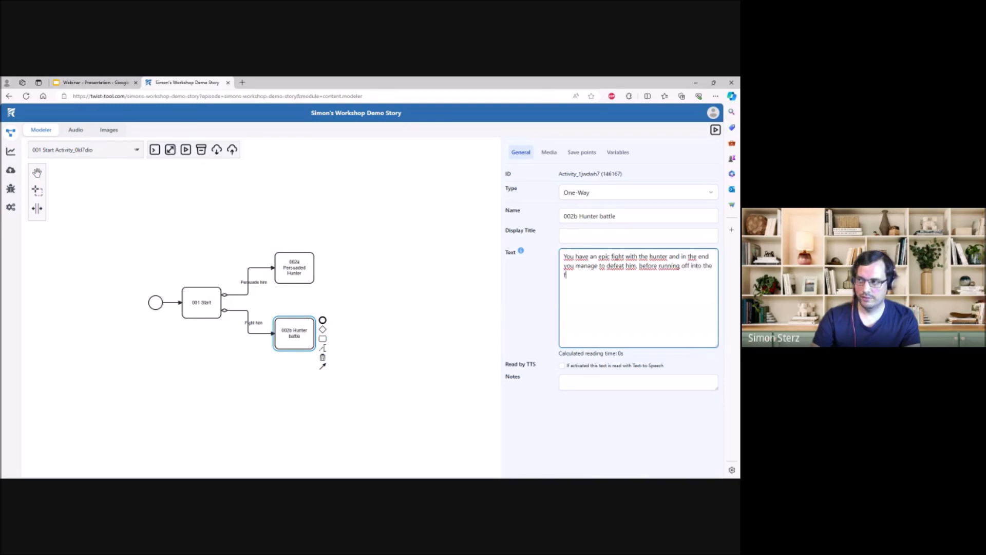
text(orest.)
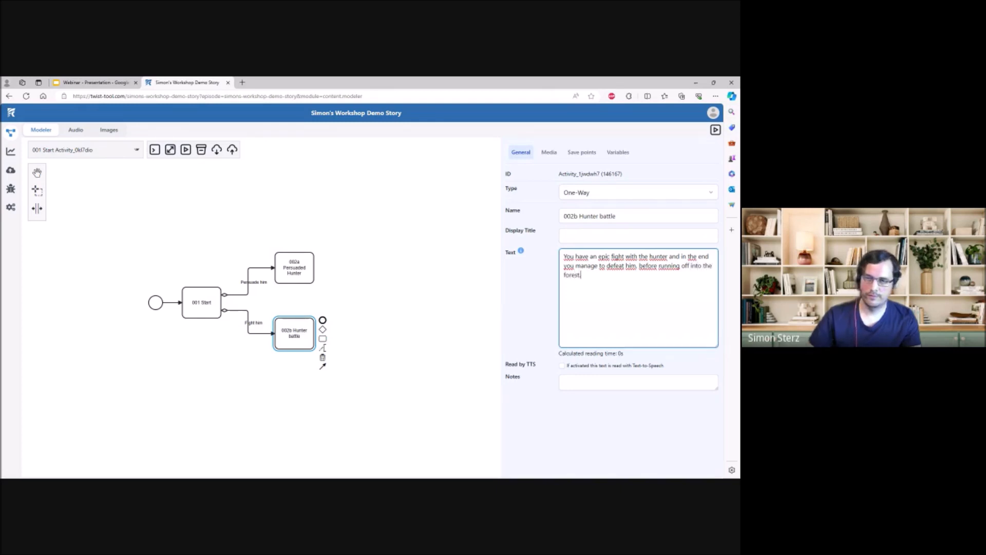
- Complete the 002b Hunter battle text with "you manage to defeat him, before running off into the forest."
click(386, 299)
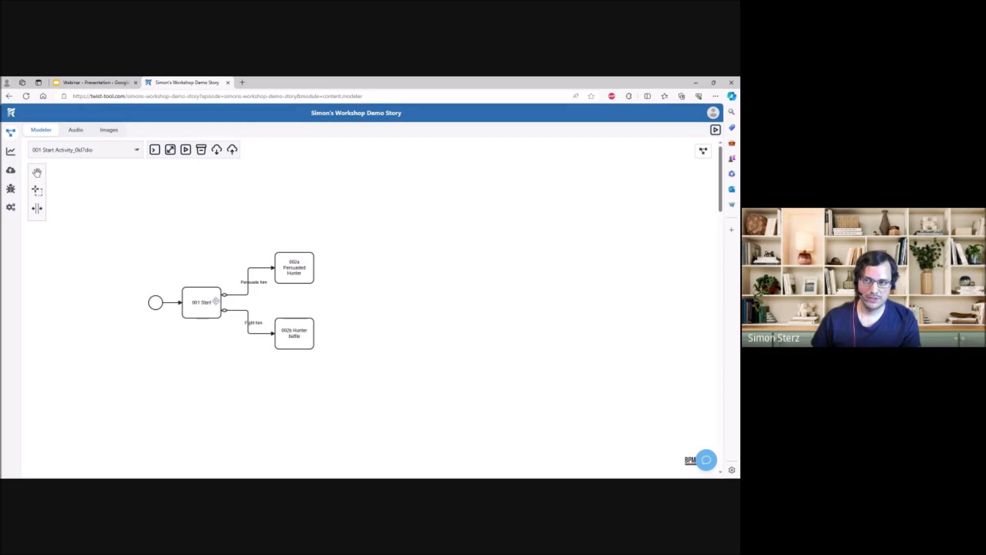
- Append a new activity after 002a Persuaded Hunter and connect 002b Hunter battle to that same activity
drag(334, 304, 303, 306)
click(282, 280)
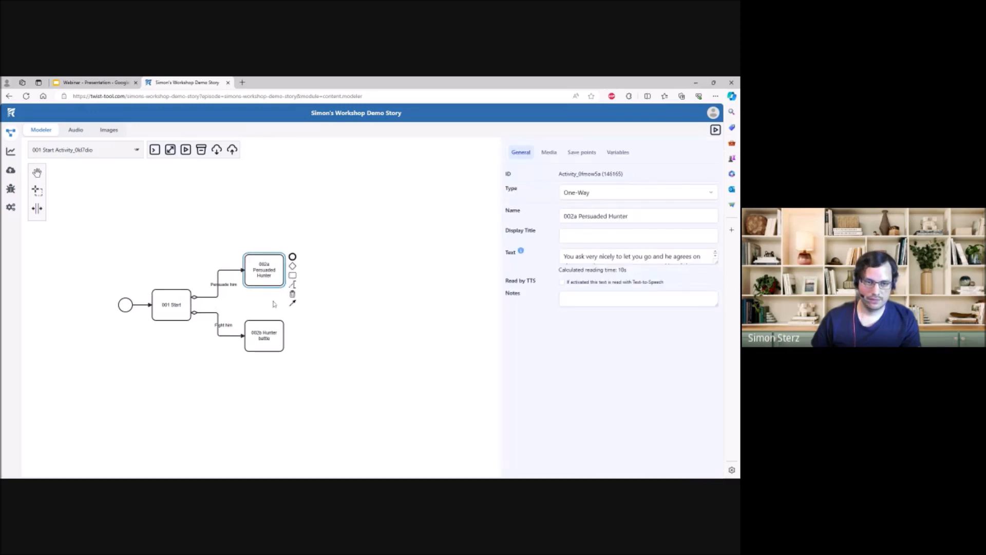
click(274, 304)
click(278, 278)
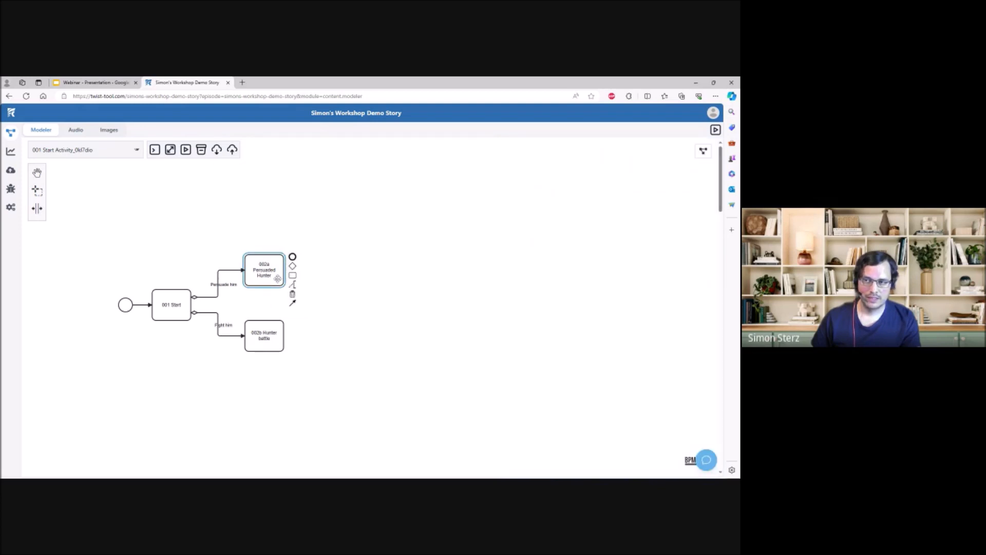
click(278, 337)
click(326, 321)
click(280, 281)
drag(293, 261, 337, 305)
click(269, 332)
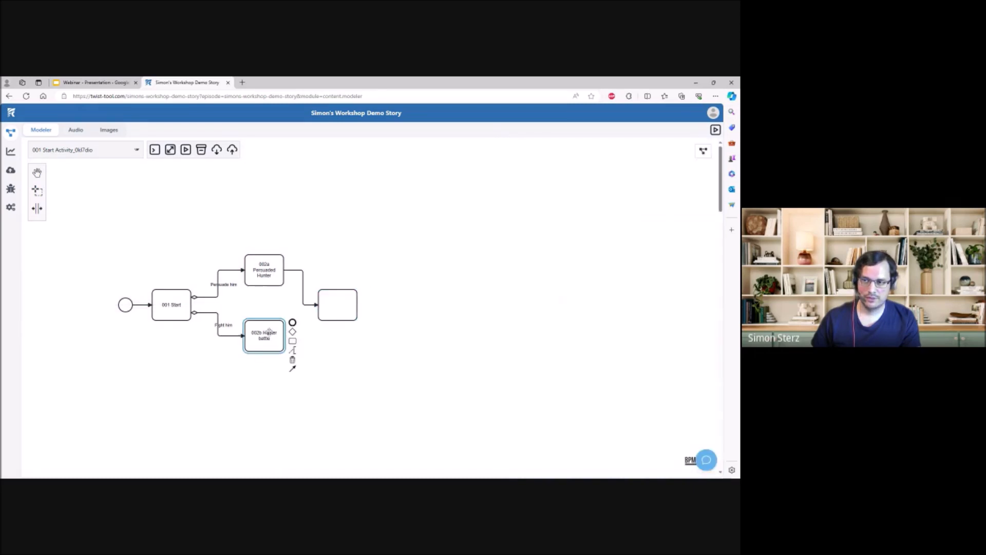
drag(292, 368, 310, 301)
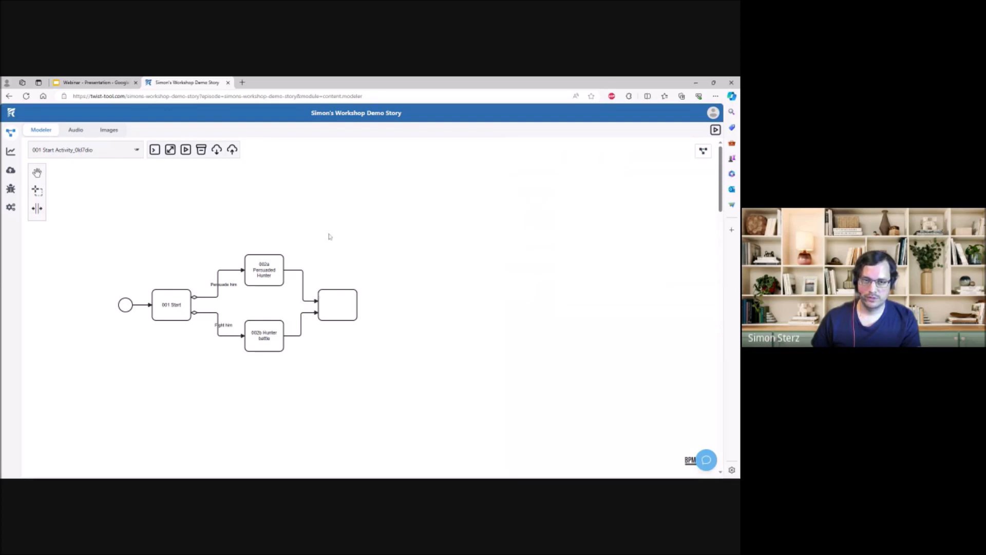
- Name the activity where both hunter branches merge "003 Meeting the dwarfs"
drag(328, 226, 328, 251)
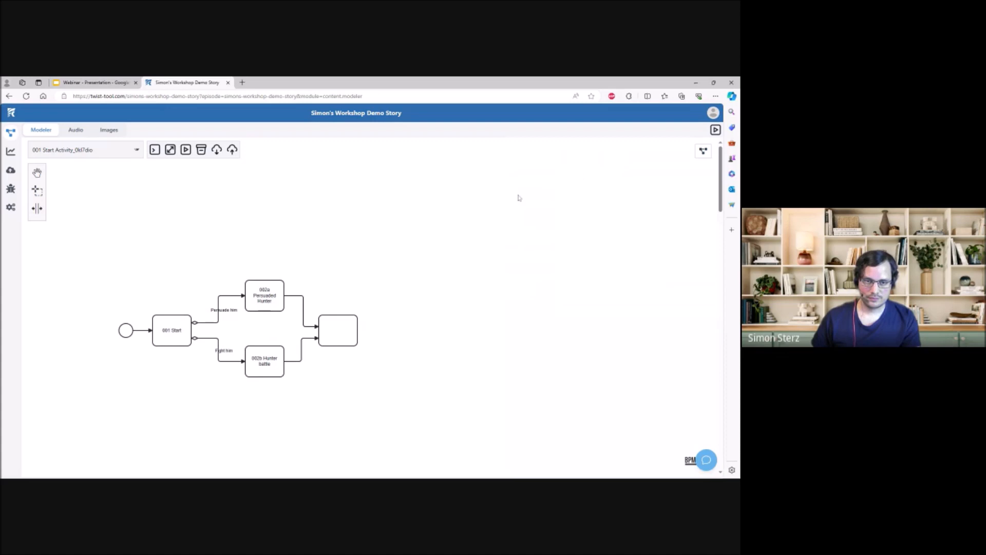
drag(487, 237, 485, 189)
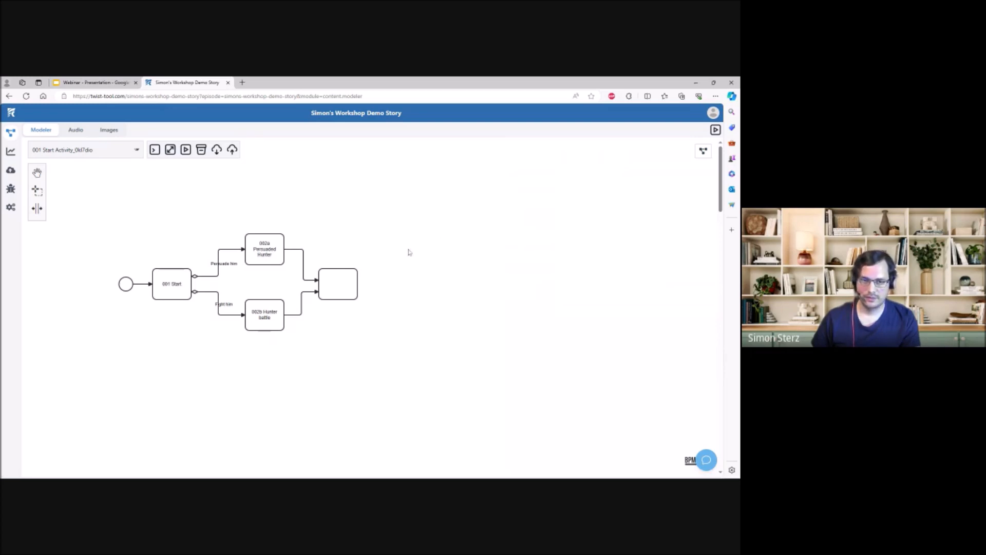
drag(352, 247, 328, 257)
click(328, 290)
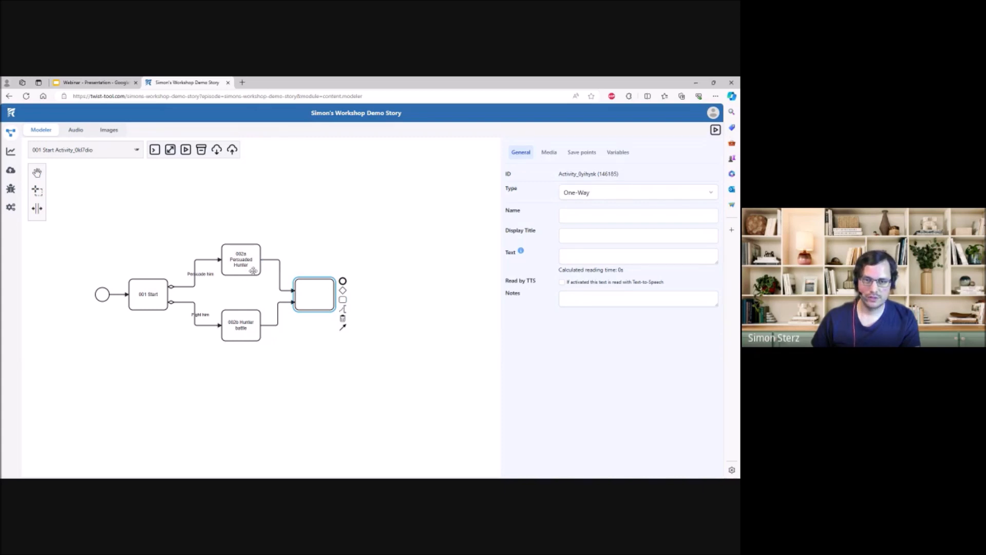
mouse_move(311, 240)
mouse_down()
mouse_move(291, 262)
mouse_move(309, 256)
mouse_up()
click(596, 215)
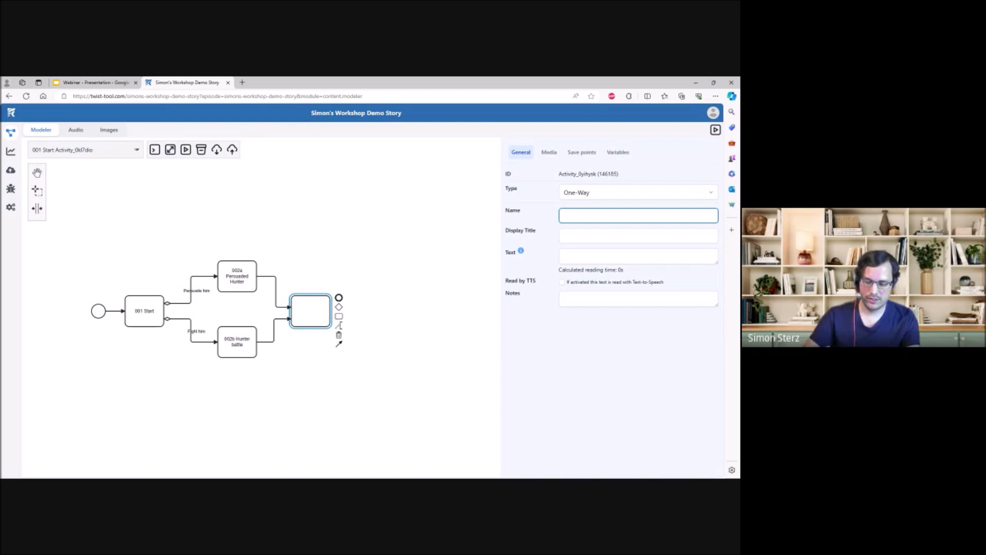
text(003 Meeting the dwarfs)
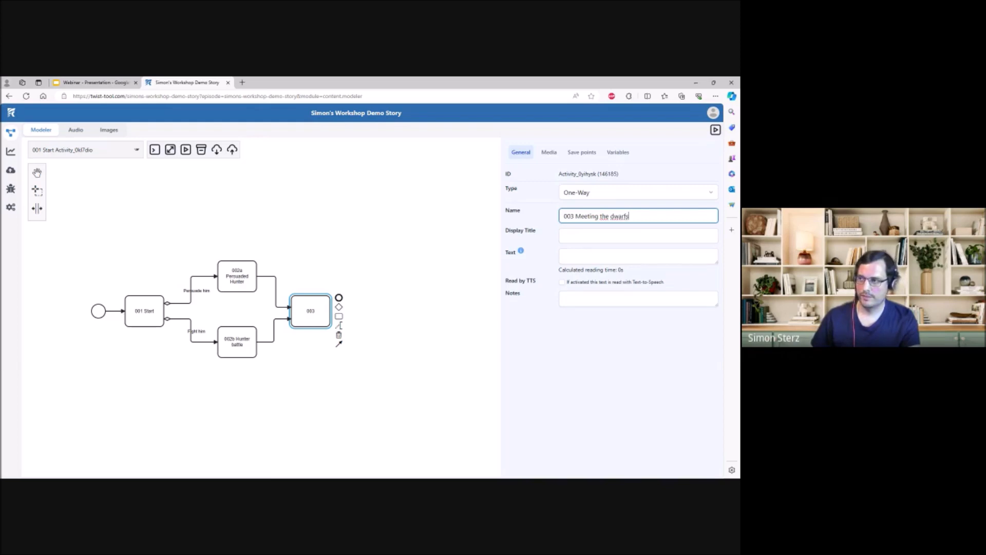
- Begin the 003 Meeting the dwarfs text with "You come to a tiny house full of tiny furniture with nobody there."
click(596, 256)
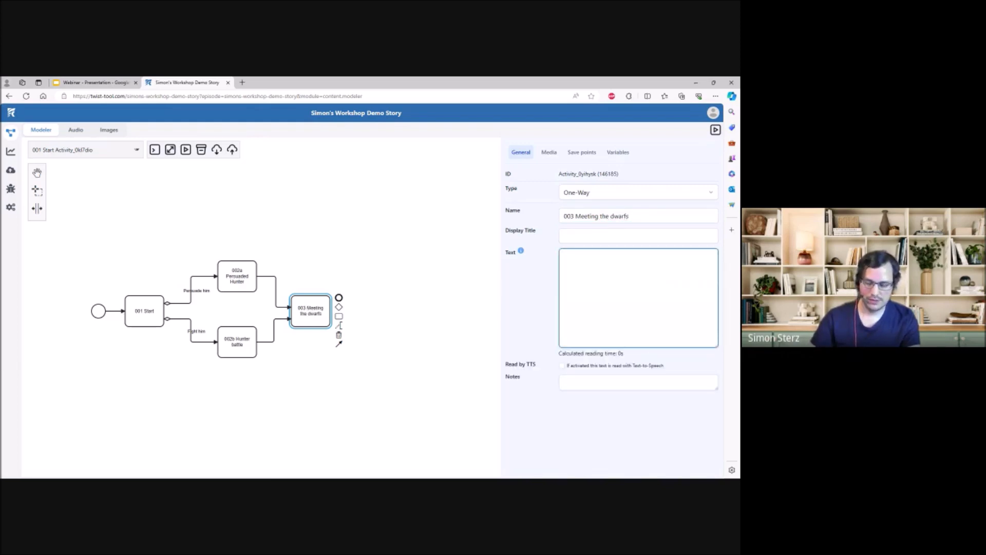
text(You come )
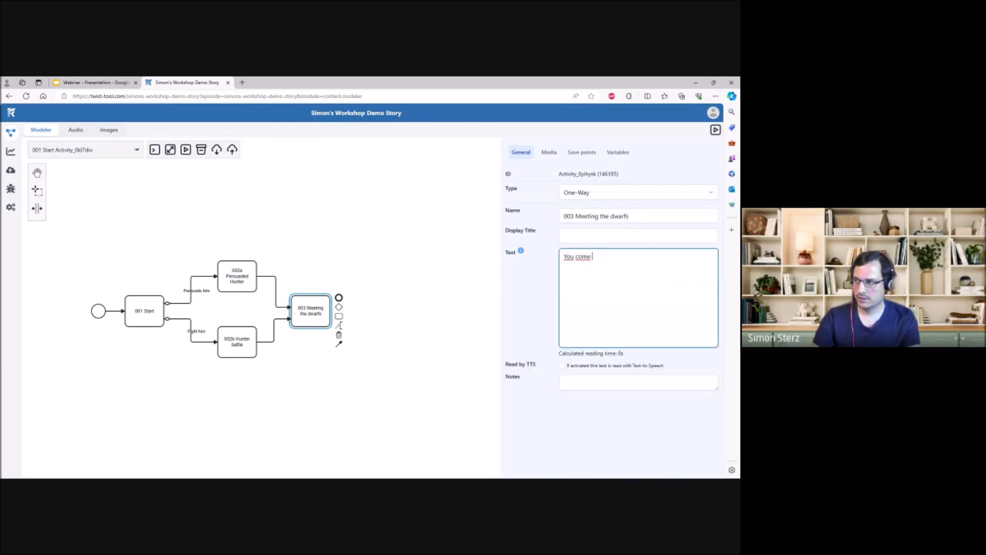
text(to a tiny hou)
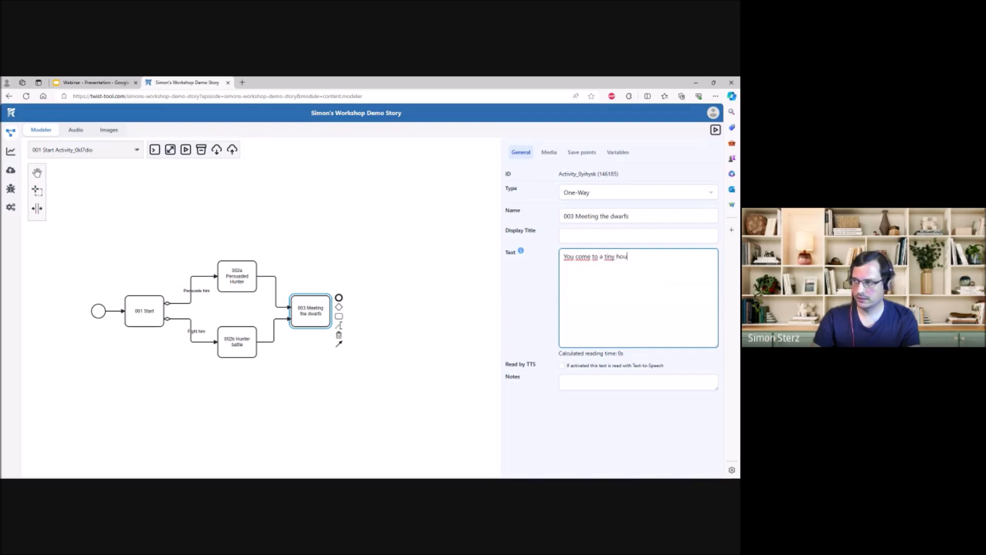
text(se full of t)
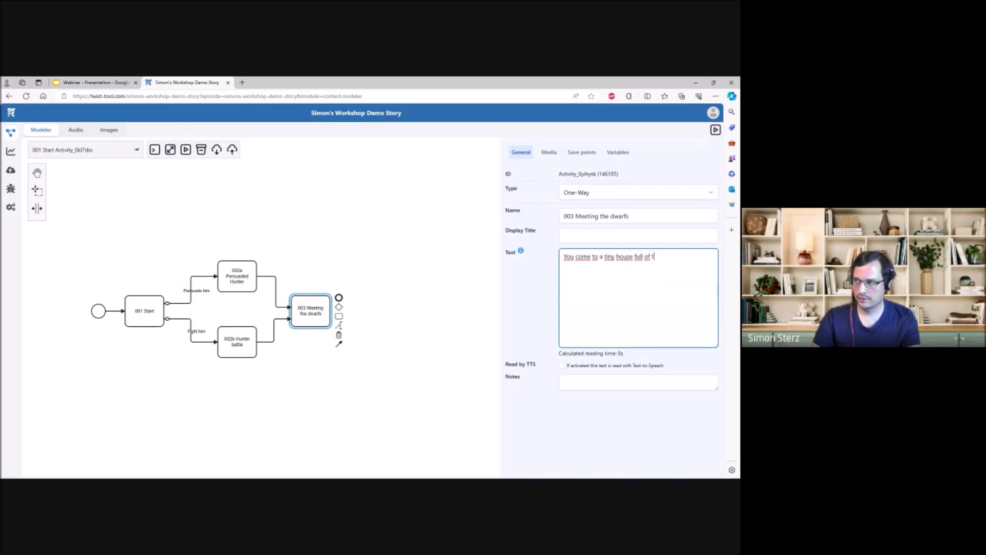
text(iny furniture with nobody there. When you awake from a good)
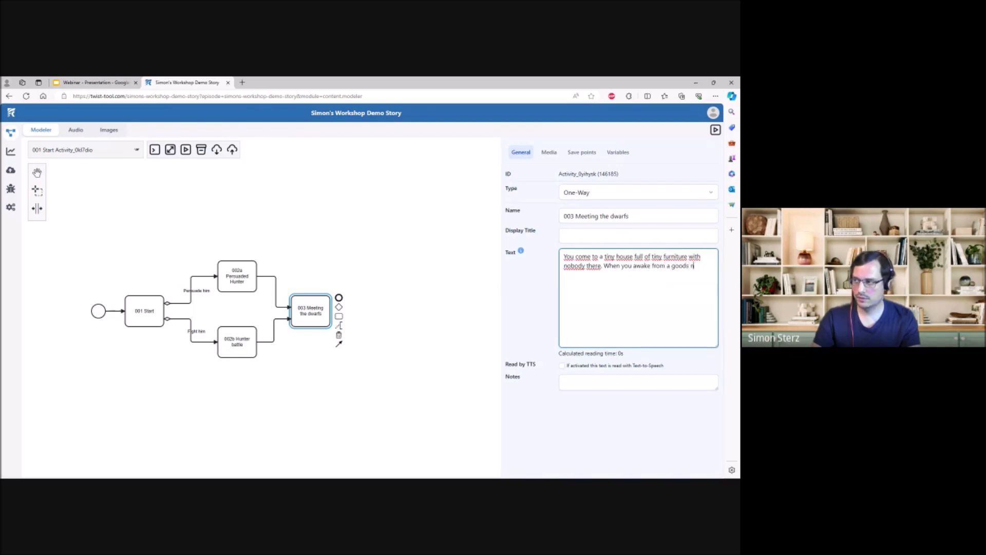
text( night's sleep, there are )
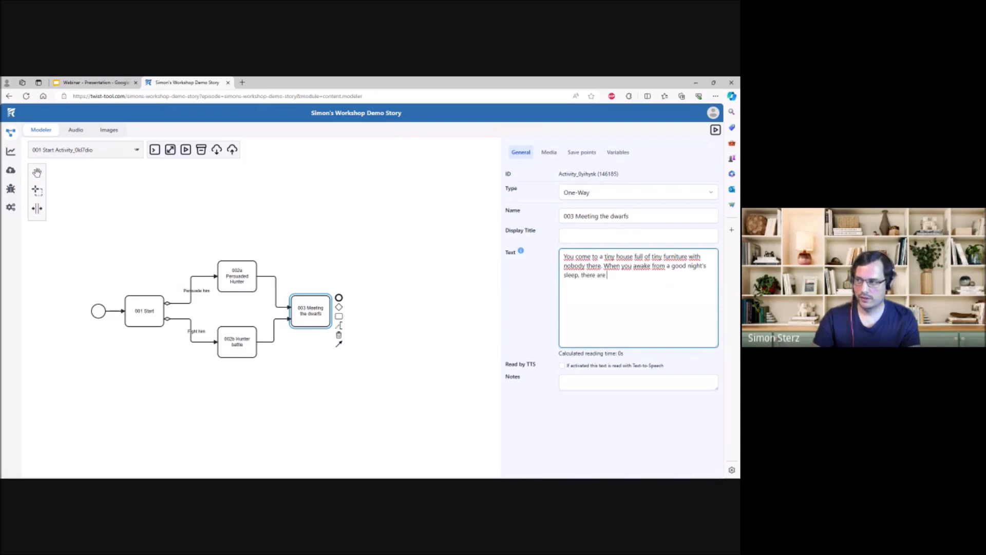
text(seven dwarves watchin)
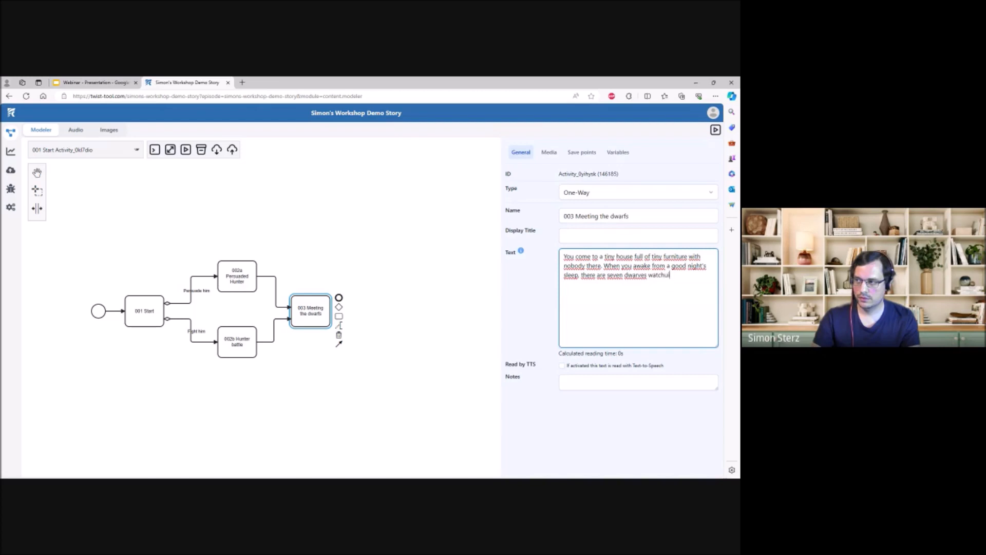
text(g you and asking what yo)
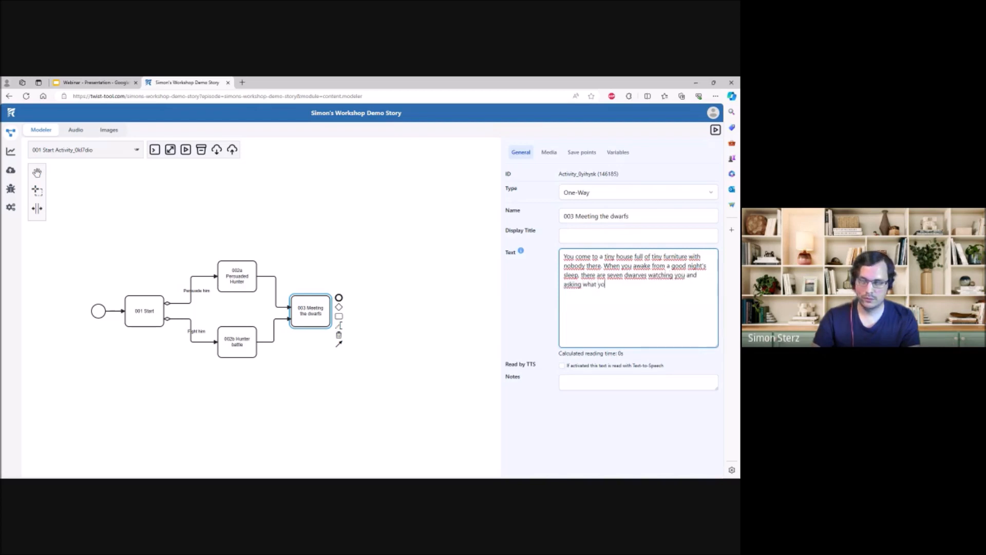
text(u're doing here.)
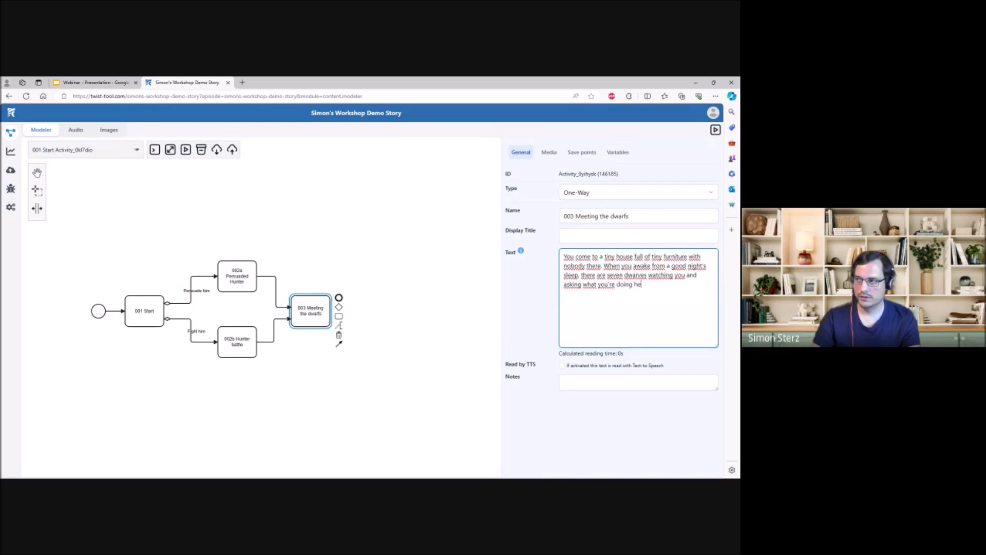
- End the 003 Meeting the dwarfs text with a new paragraph: "Do you say you're a refugee or do you say it's none of their business?"
drag(359, 293, 294, 302)
click(257, 307)
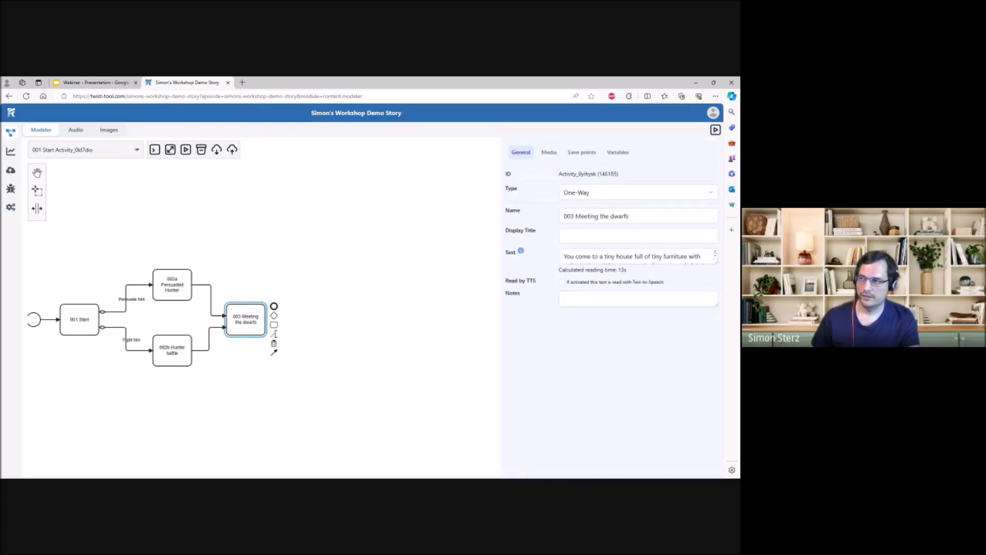
key(Return)
key(Return)
text(Do)
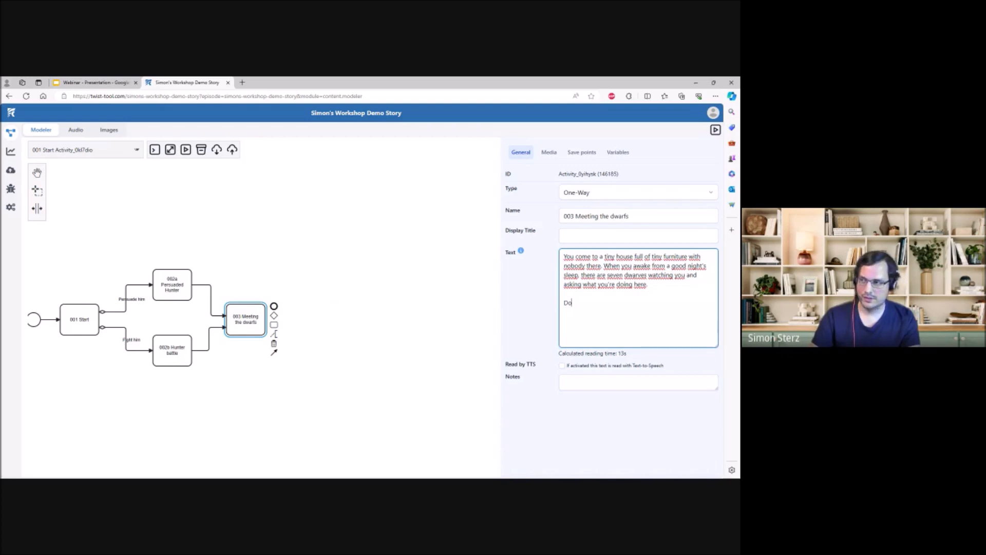
text( you say)
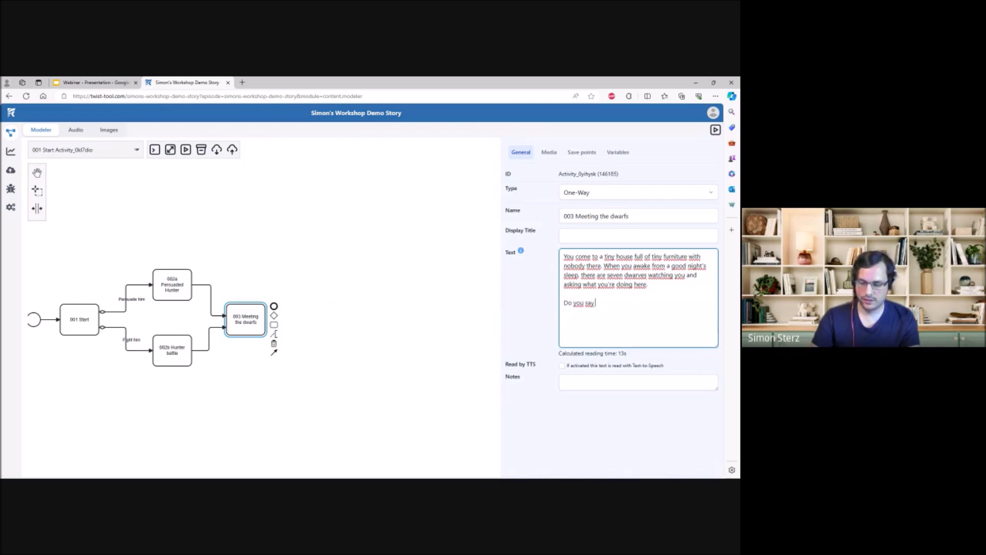
text( you're)
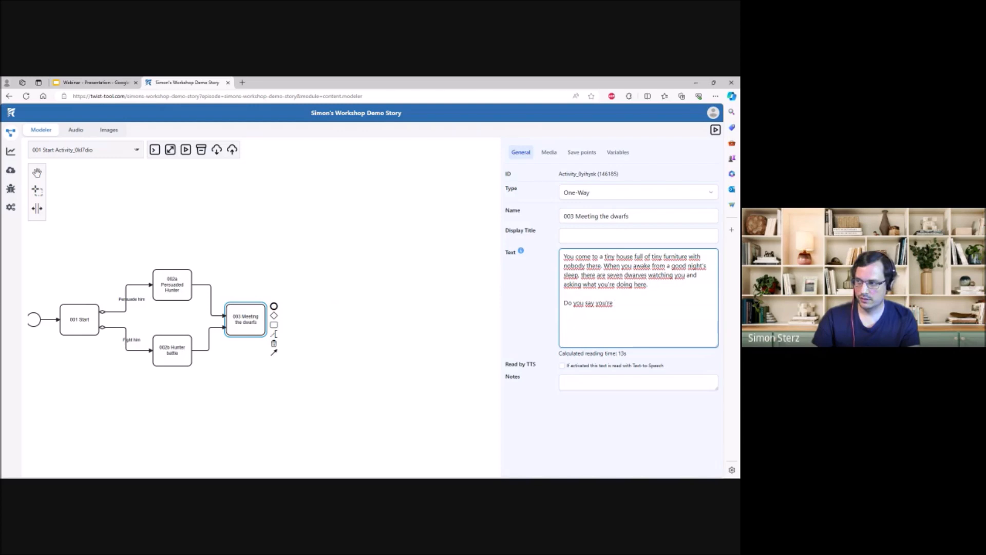
text( a refug)
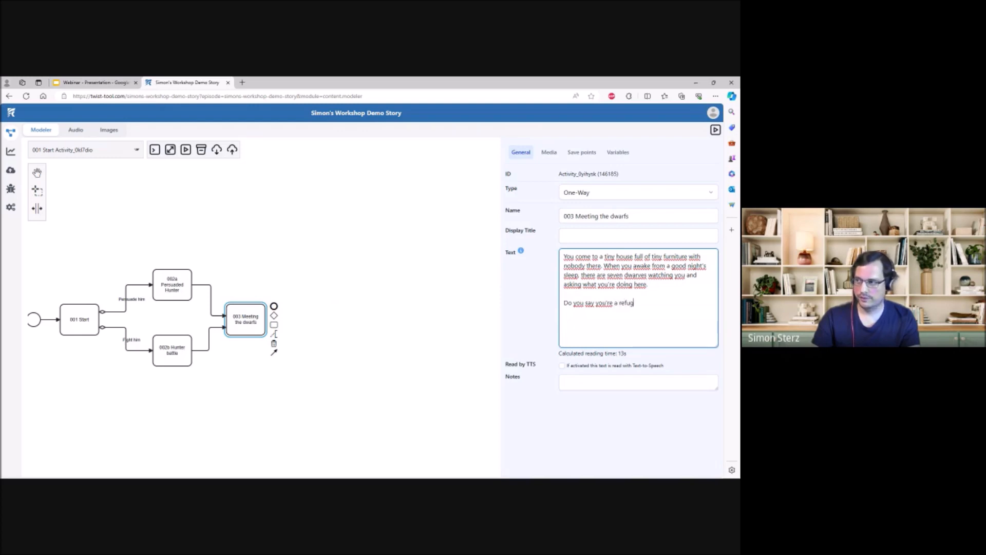
text(ee or do you say it's none of their busin)
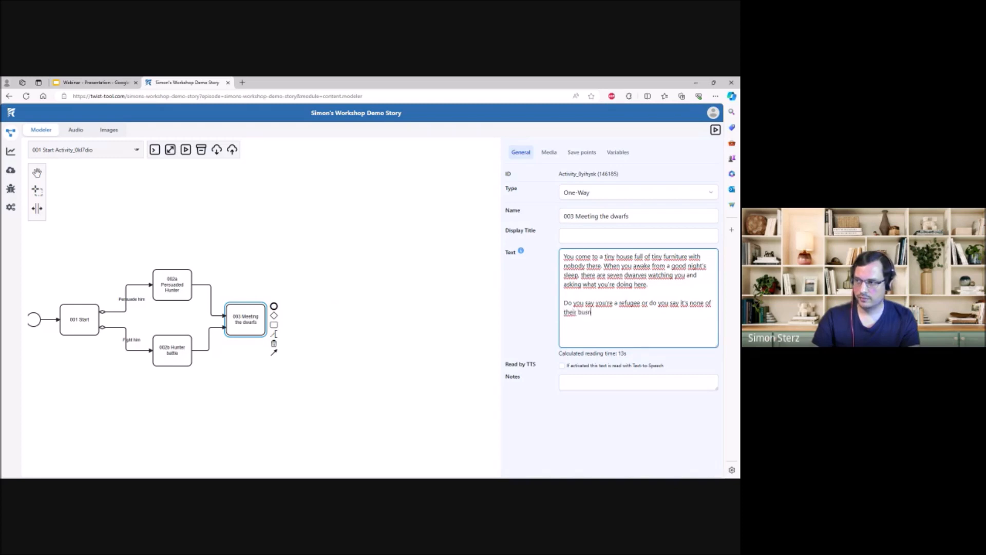
text(ess?)
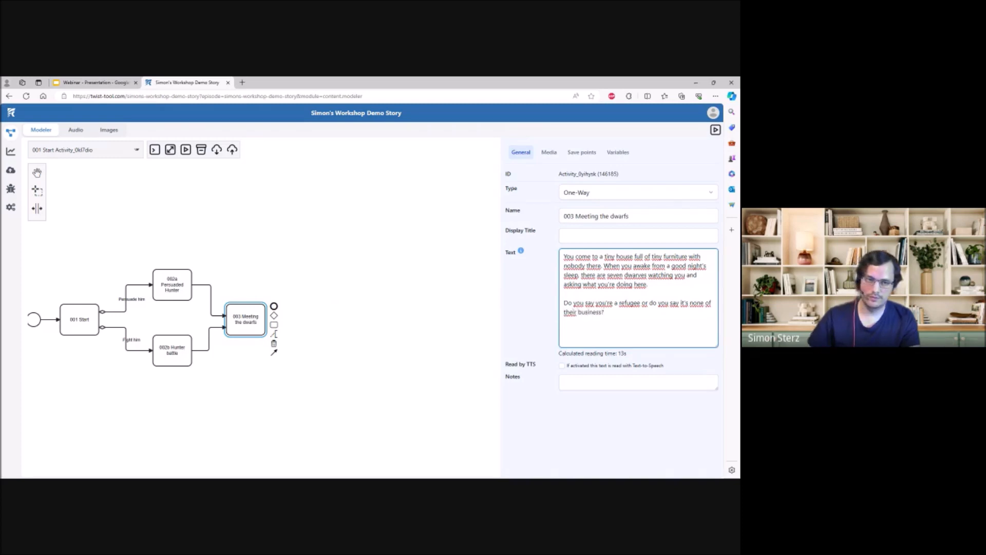
- Change the 003 Meeting the dwarfs type to Option list and copy the closing question of its text into the reprompt
click(618, 188)
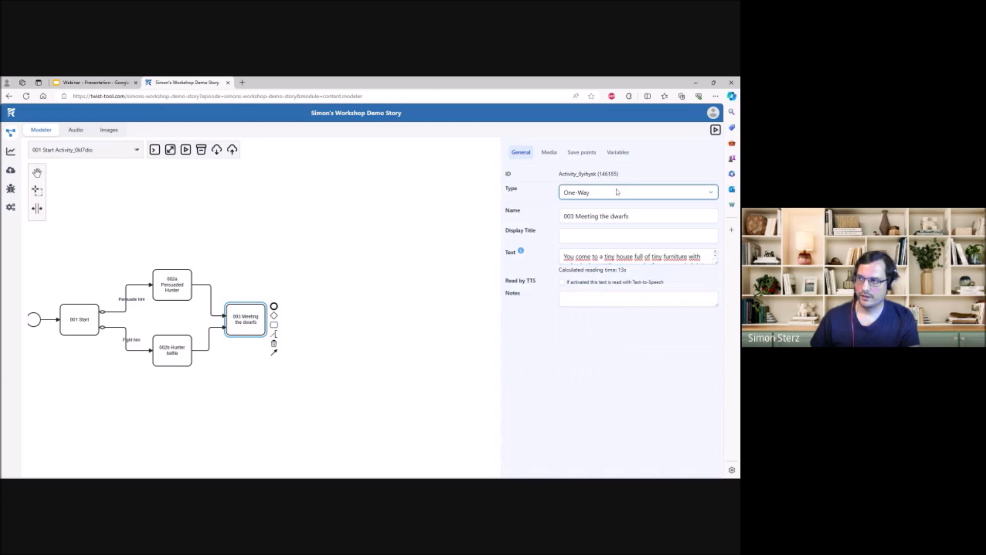
click(610, 206)
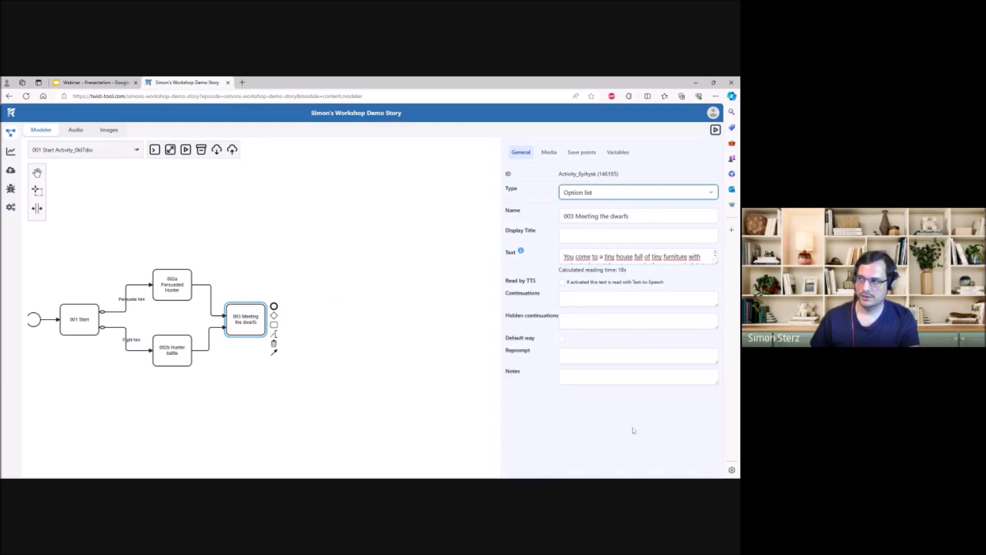
click(626, 257)
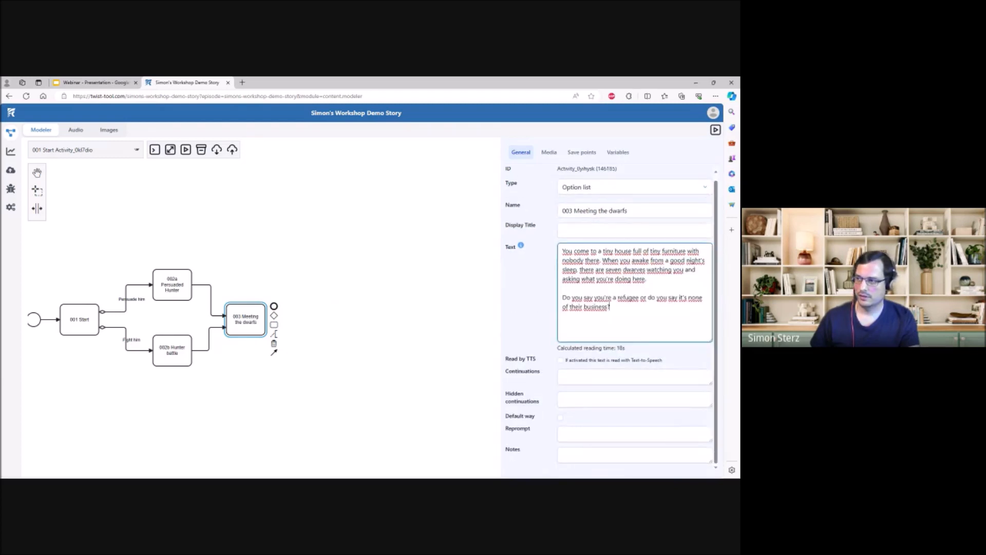
drag(613, 308, 559, 300)
key(ctrl+c)
click(587, 434)
key(ctrl+v)
click(544, 399)
- Define the 003 continuations as "Refugee" and, after a dash line, "None of their business" with "none" and "business" on the lines below
click(606, 299)
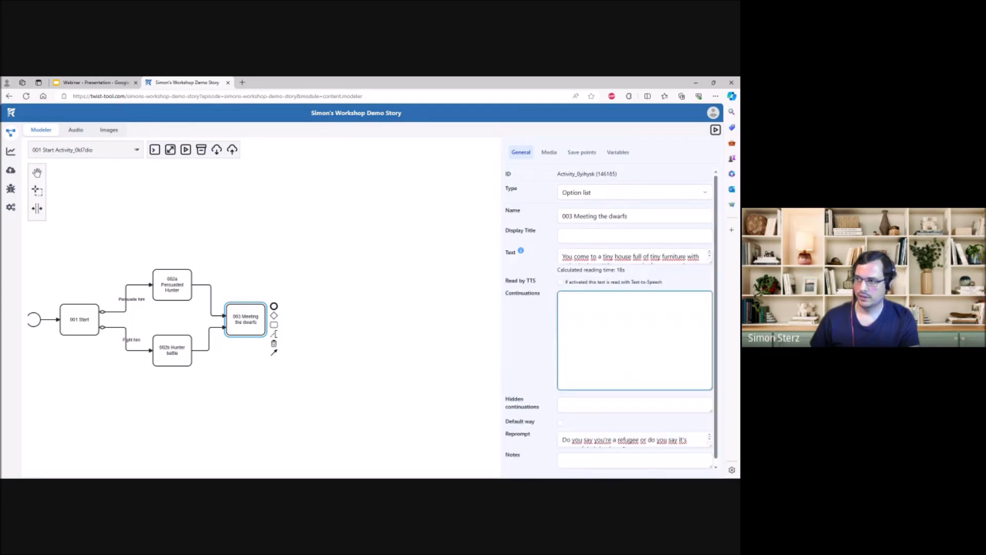
text(Refugee)
key(Return)
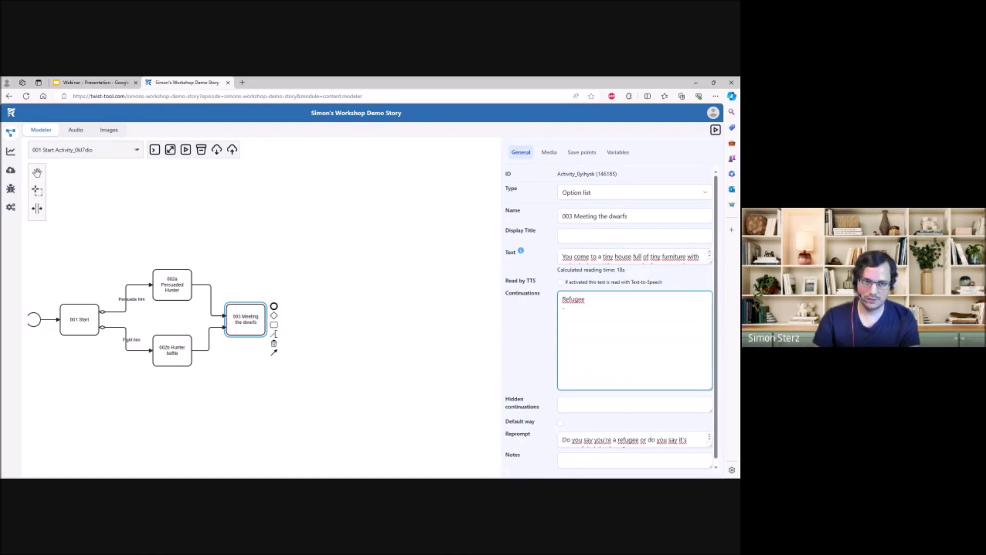
text(Non)
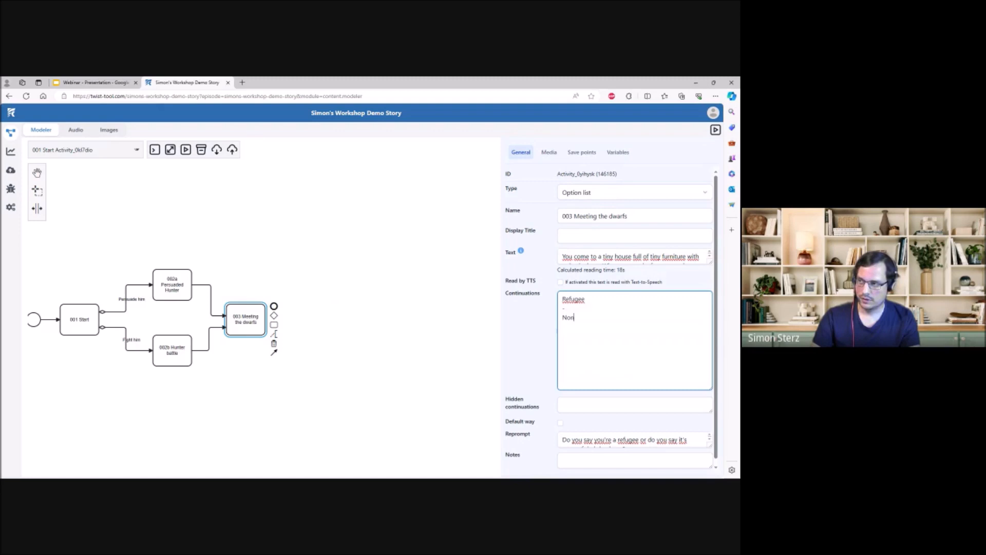
text(e of their business none)
key(Return)
text(business)
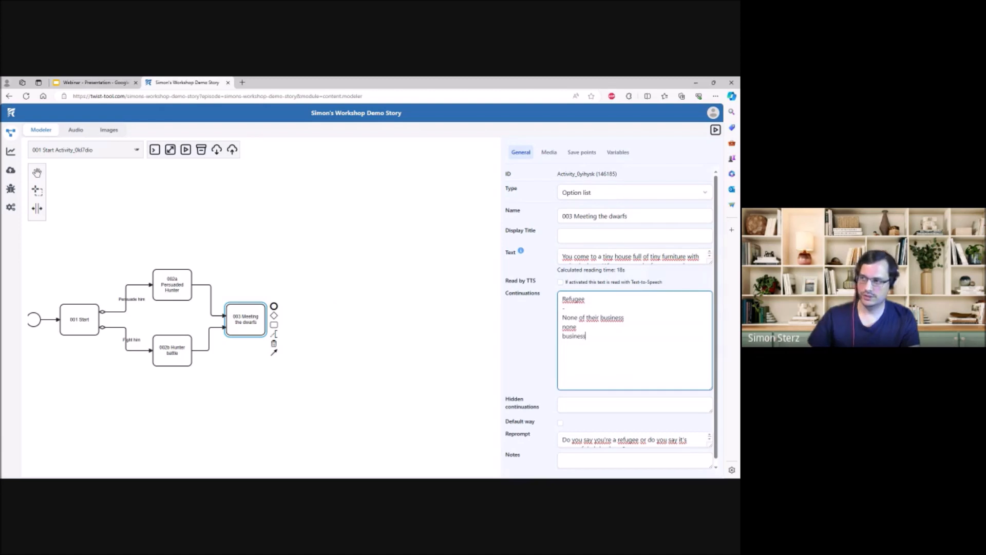
click(664, 257)
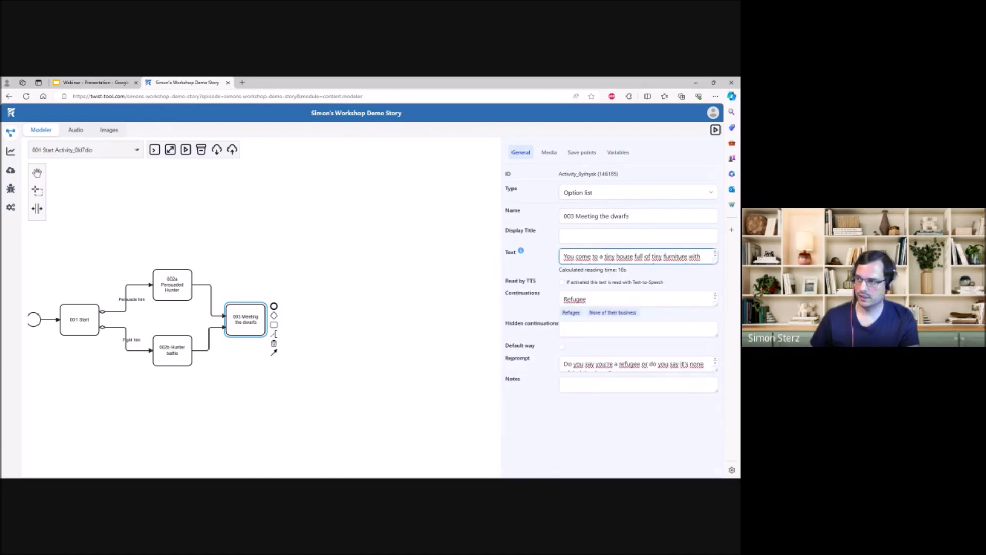
- Append two new activities after 003 Meeting the dwarfs, one above the other, for its Refugee and None of their business options
drag(274, 325, 332, 283)
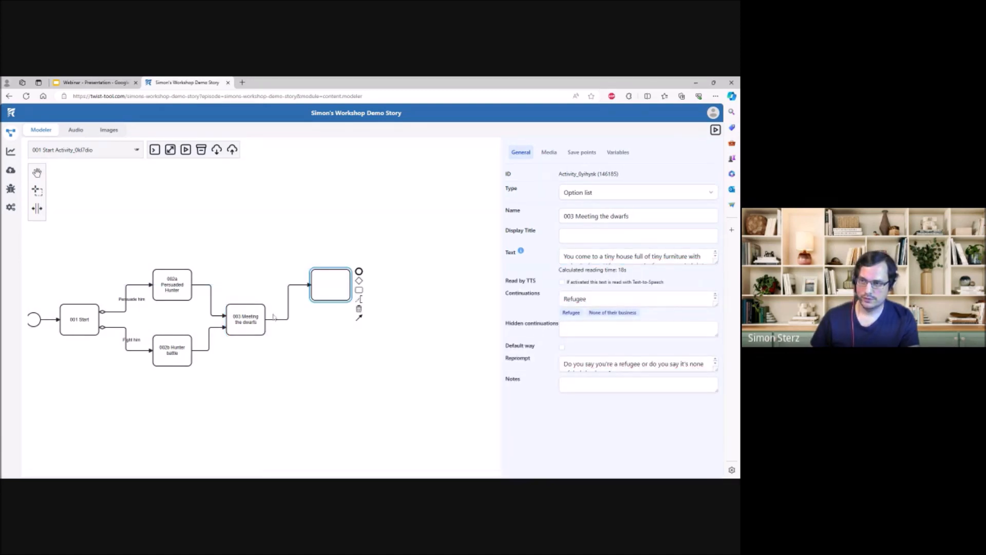
click(254, 322)
drag(274, 325, 339, 354)
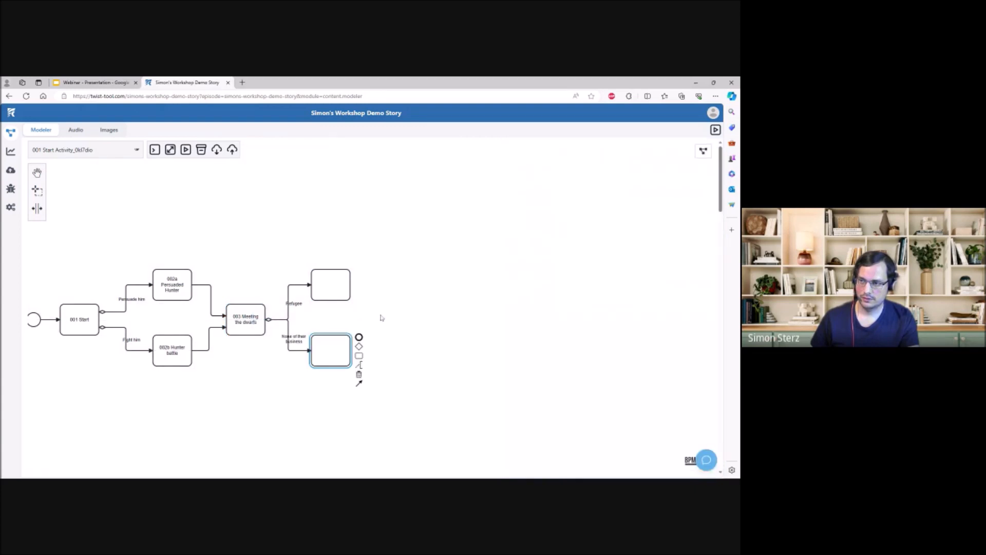
- Name the activity on the Refugee branch "004a Honest to dwarves"
click(330, 282)
click(582, 215)
text(004)
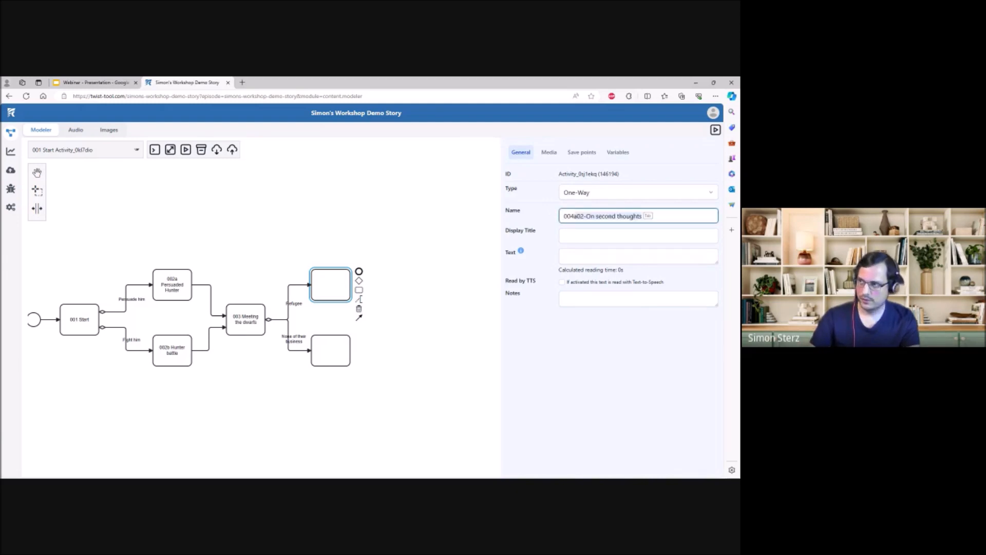
text( Honest to dwarves)
click(465, 334)
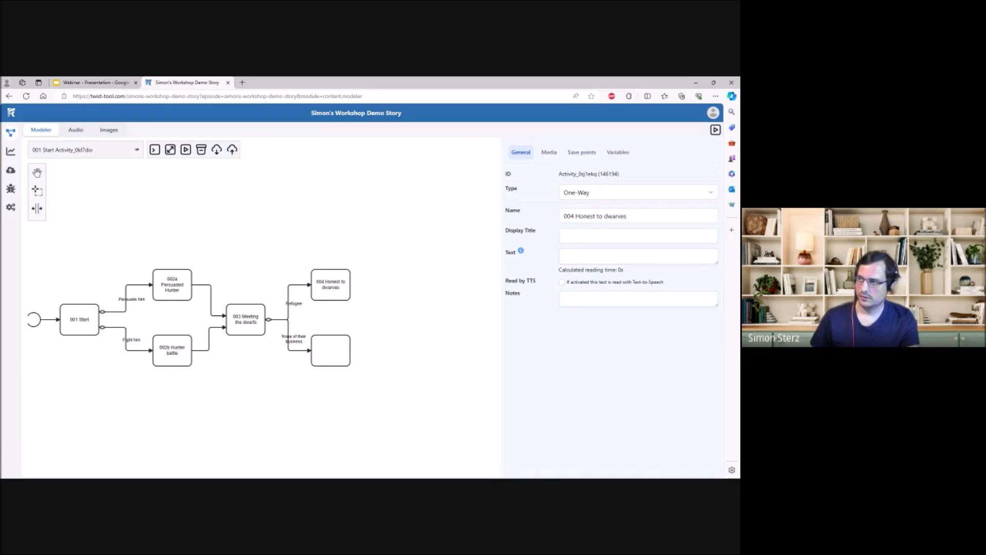
click(346, 285)
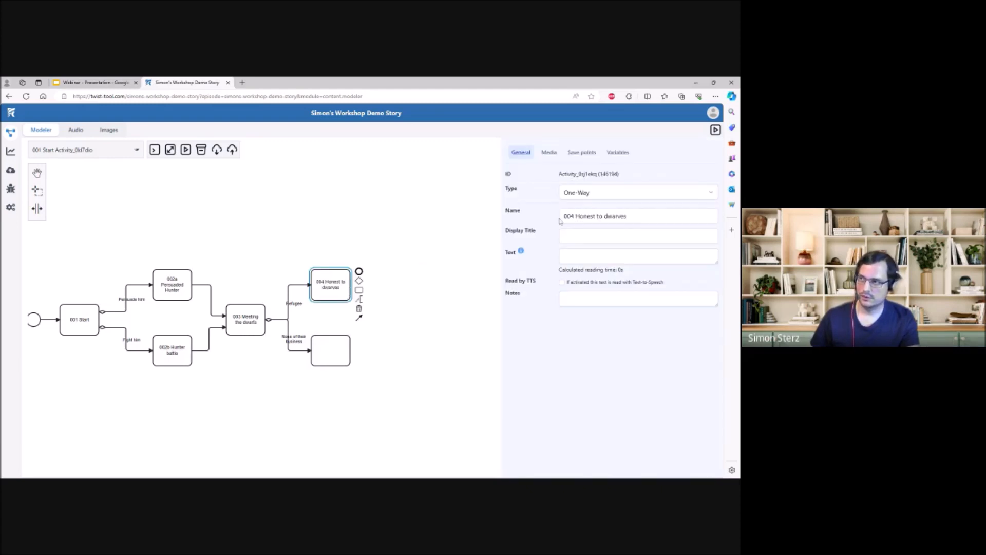
click(469, 340)
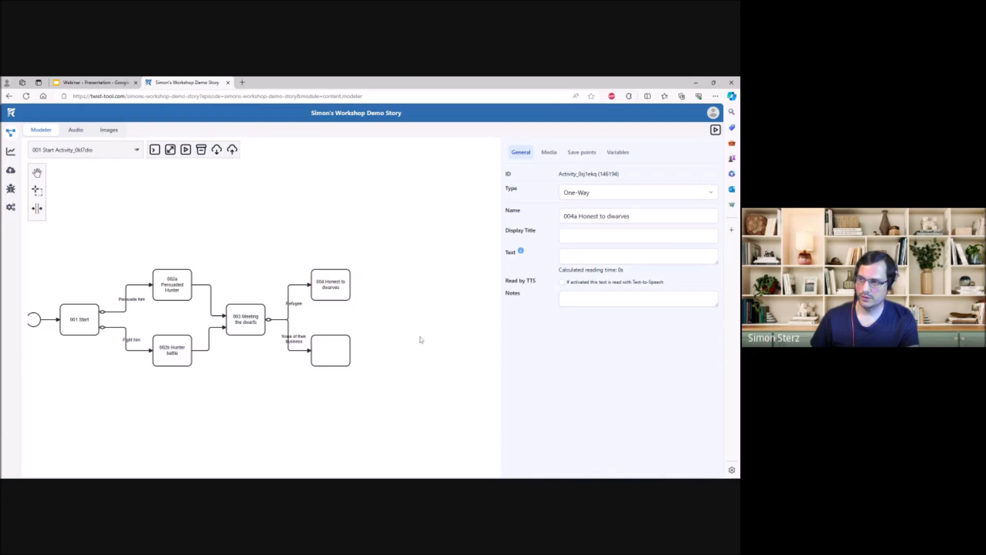
- Name the activity on the None of their business branch "004b Lied to dwarves"
click(322, 349)
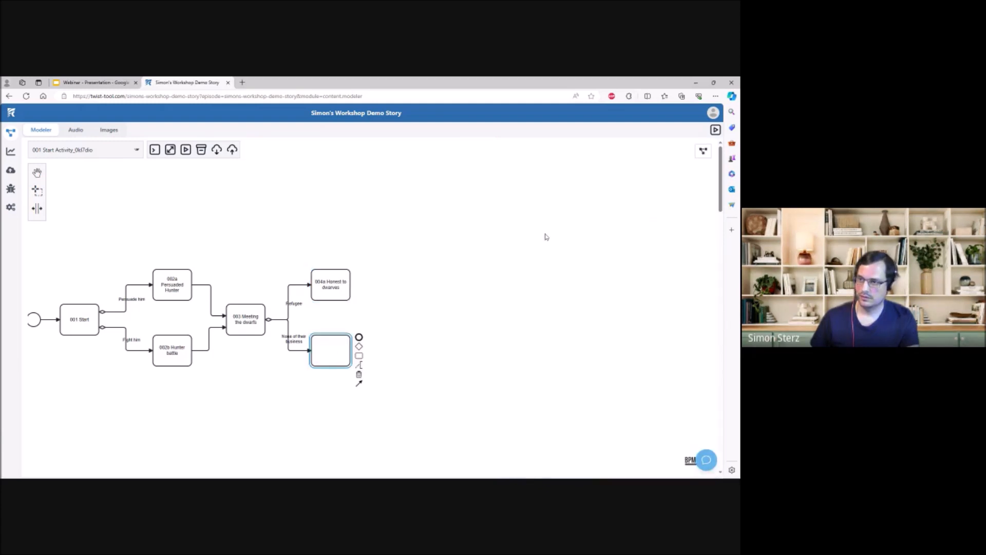
click(638, 216)
text(00)
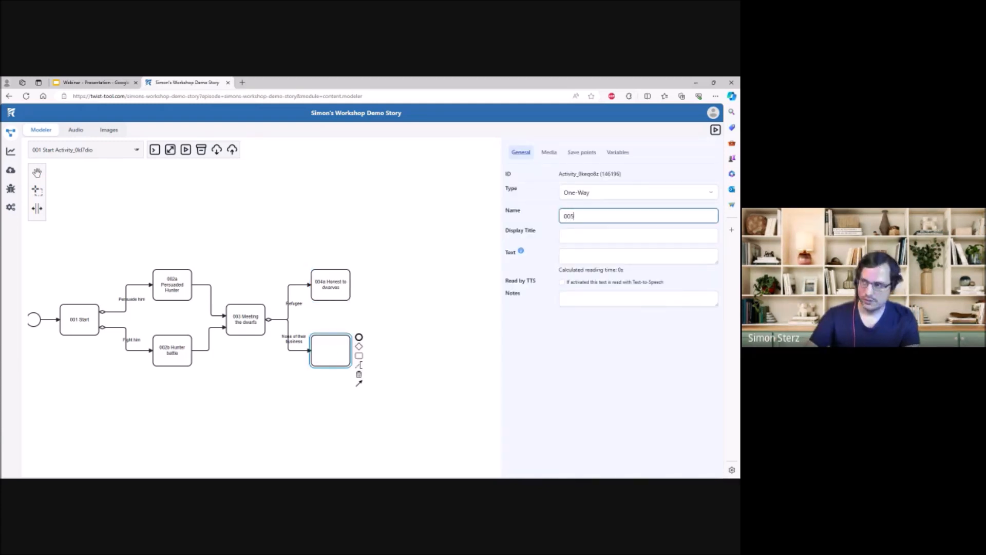
text(4b Lied to dwarves)
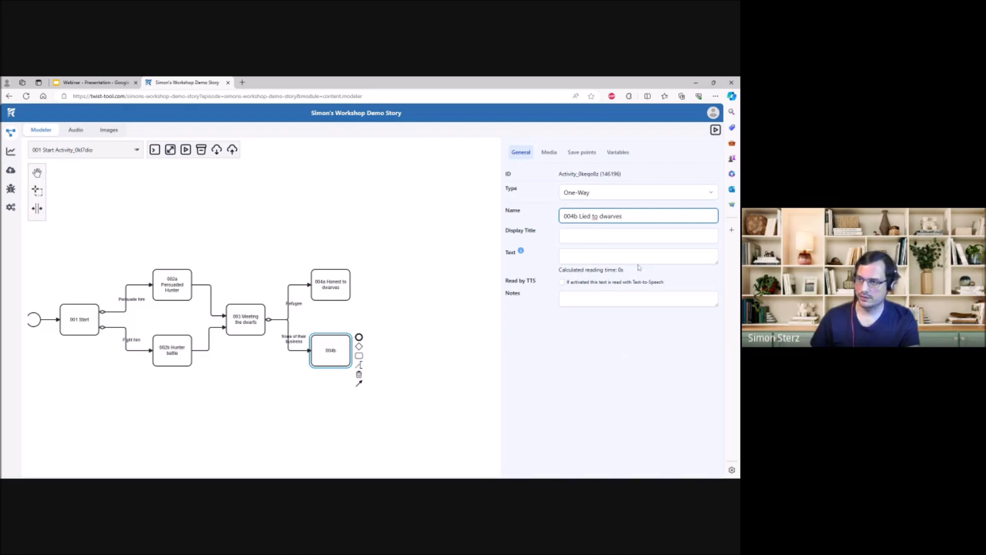
click(623, 369)
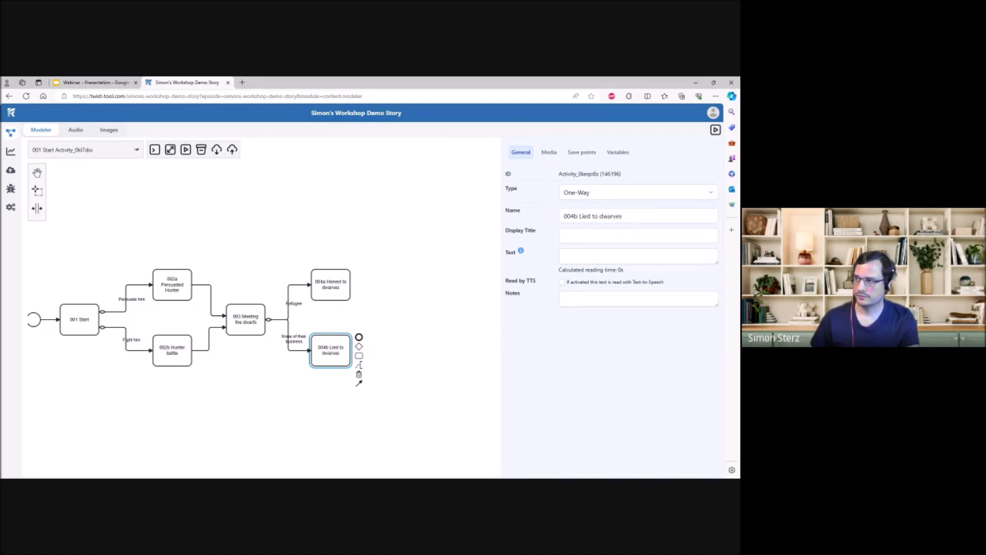
- Write the 004a text "The dwarves are very sad to hear that and agree to let you live with them and protect you."
click(330, 286)
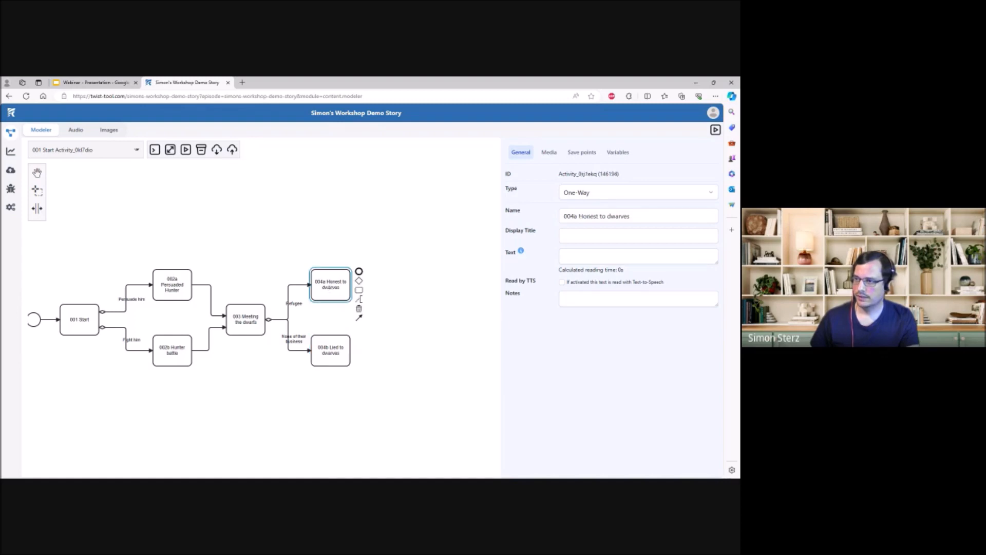
click(565, 257)
text(The d)
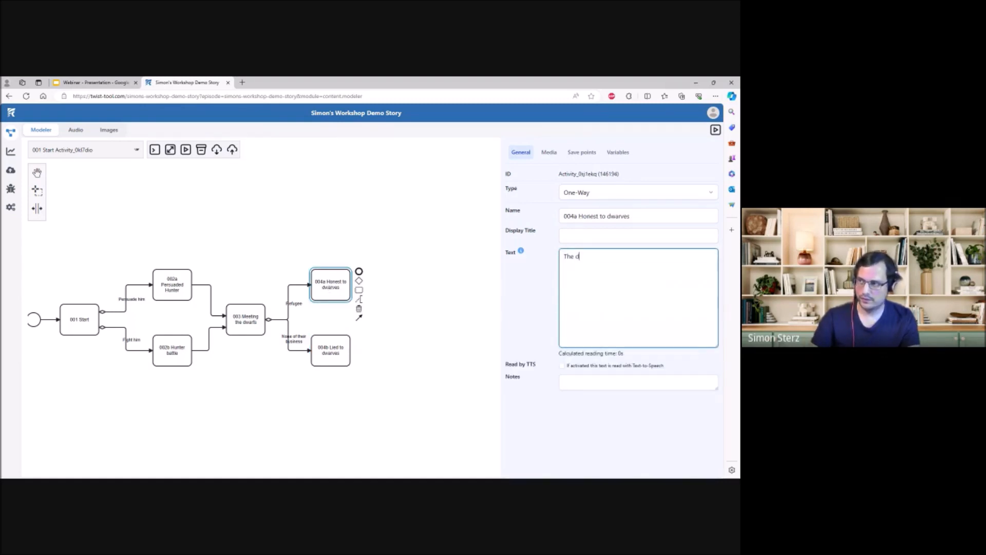
text(warves are ver)
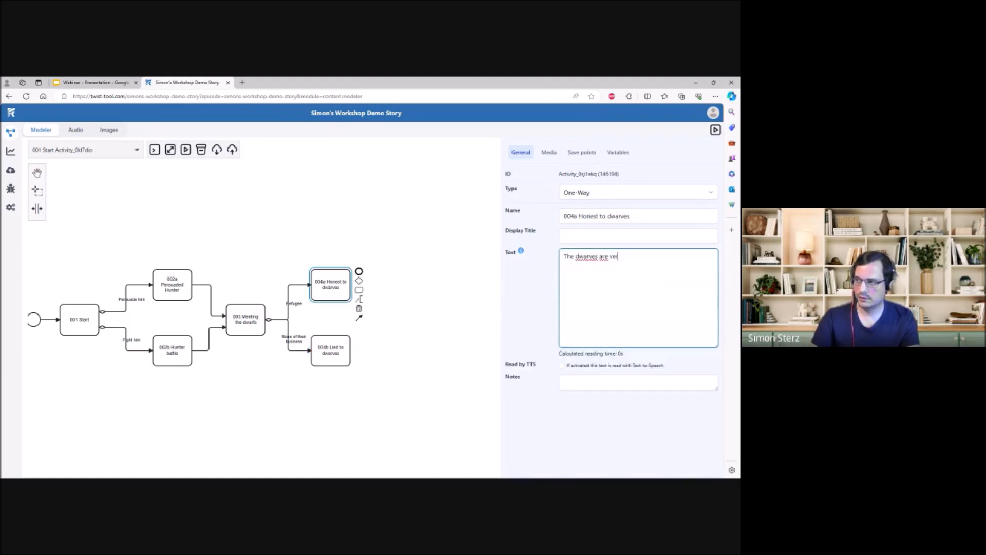
text(y sad to hear that and agree to le)
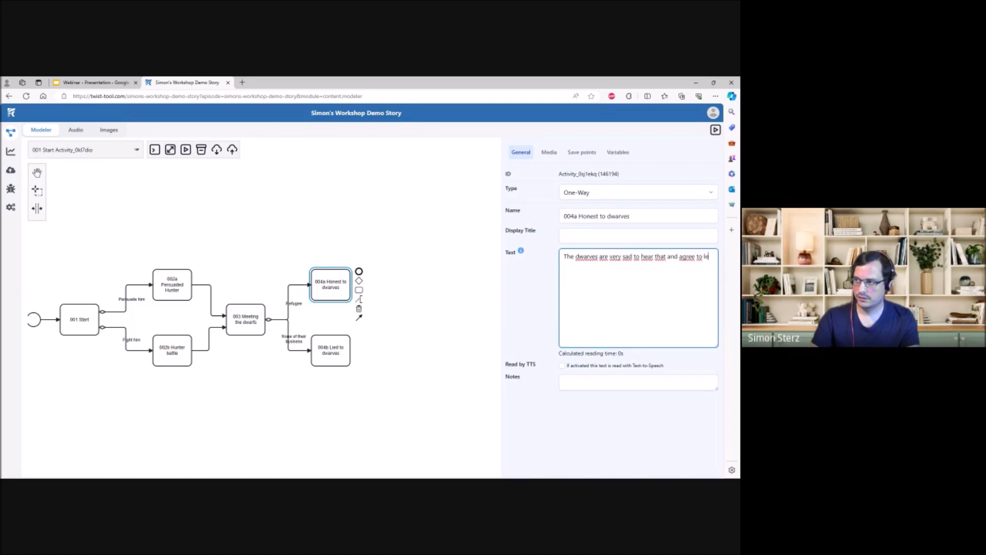
text(t you live with them and protect you.)
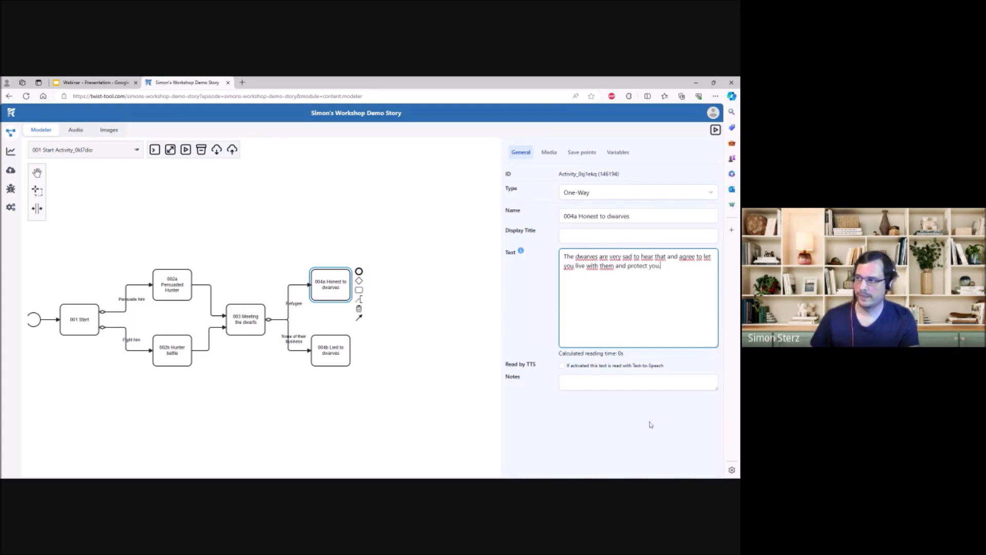
click(461, 345)
- Write the 004b text "The dwarves are happy there's nothing wrong with you and offer you to stay."
click(326, 359)
key(Tab)
text(The dwarves are happy there's nothing wrong with you and offer y)
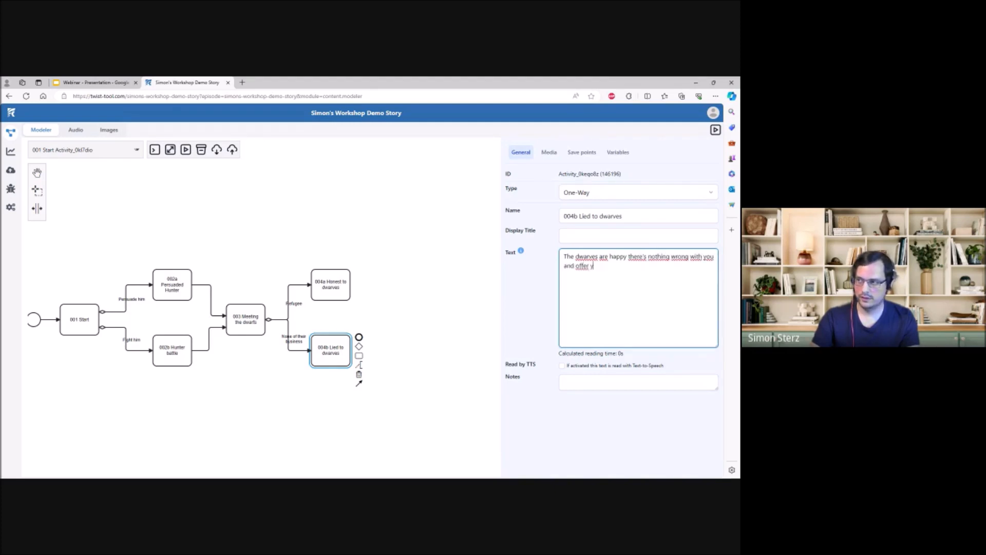
text(ou to stay.)
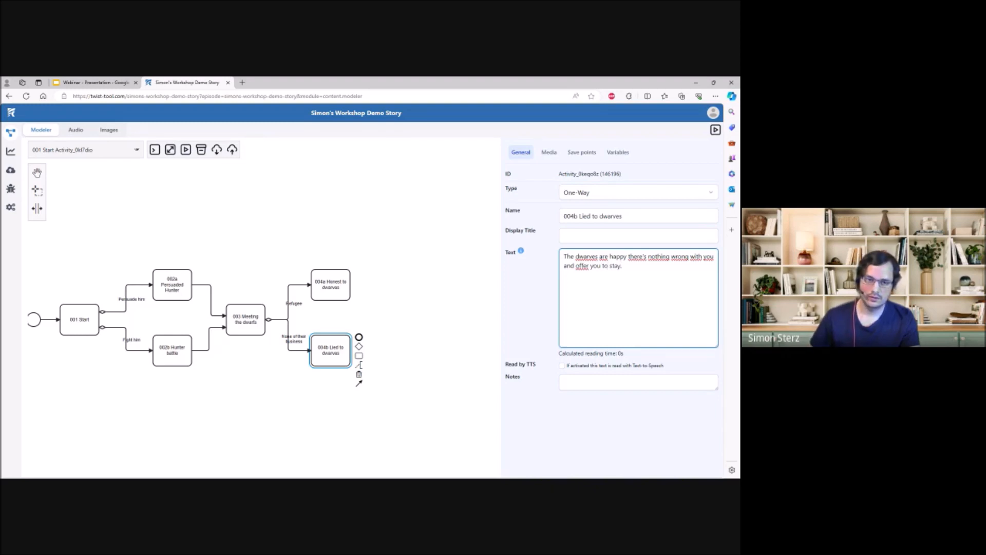
click(623, 411)
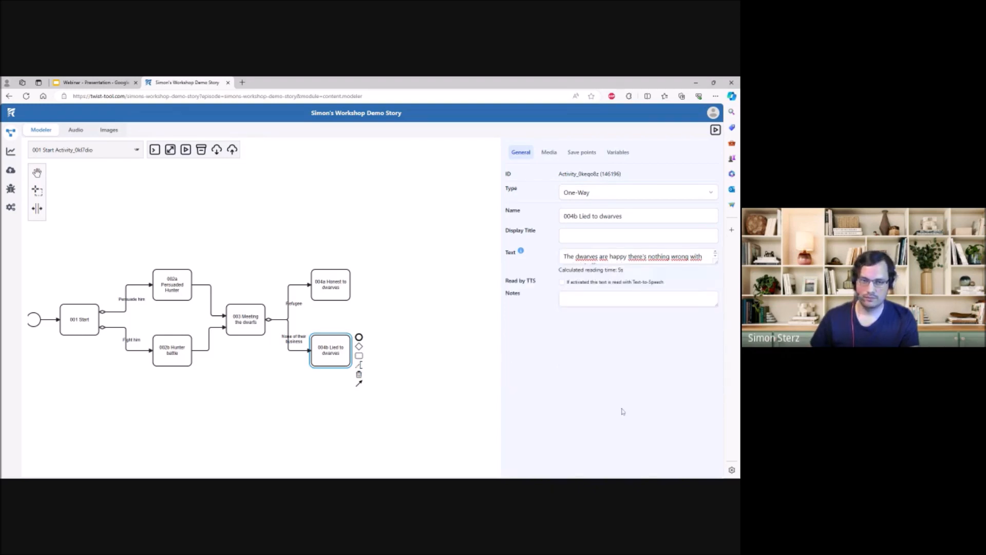
- Merge 004a Honest to dwarves and 004b Lied to dwarves into one new activity and open its properties
click(436, 345)
click(348, 345)
drag(364, 359, 364, 316)
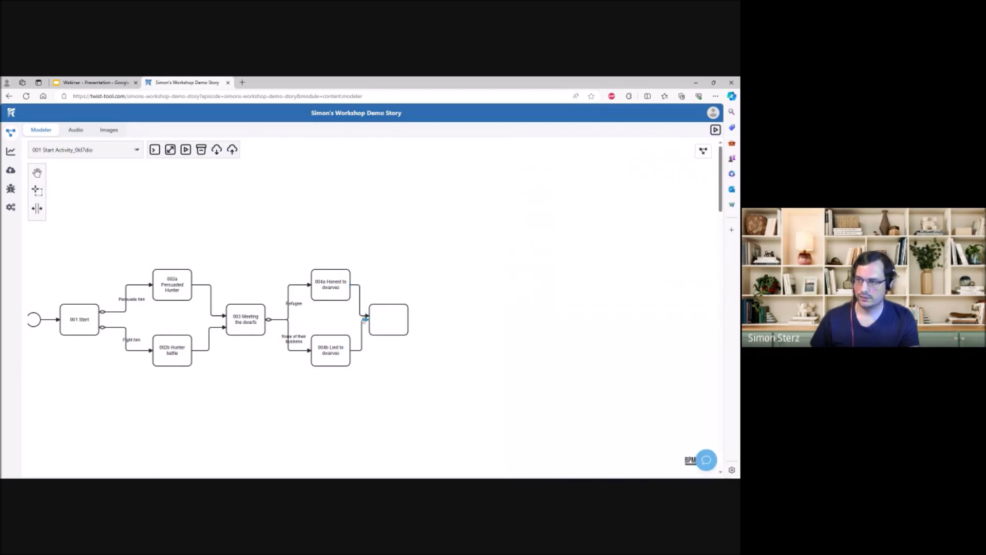
click(384, 323)
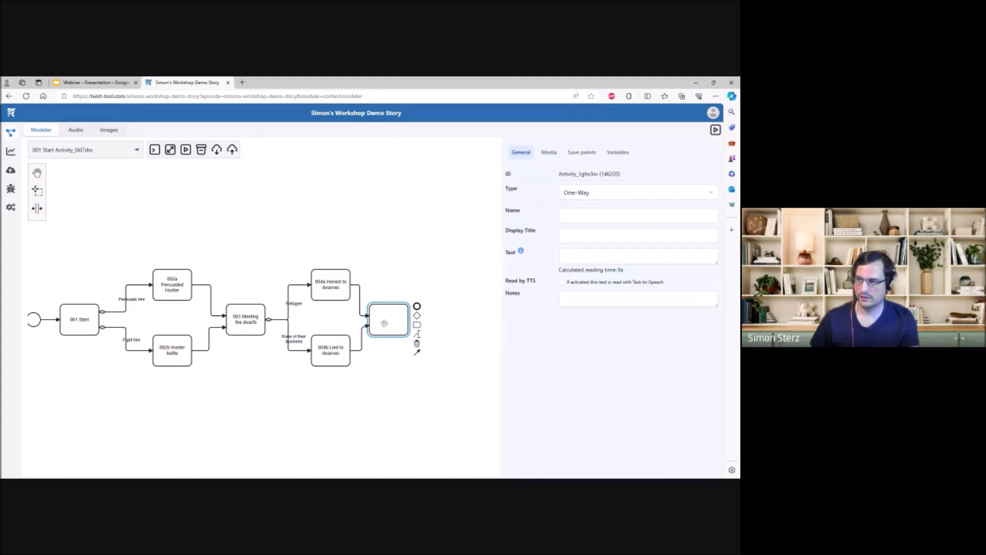
- Name the new merged activity "005 Living with the dwarves"
click(591, 216)
text(005)
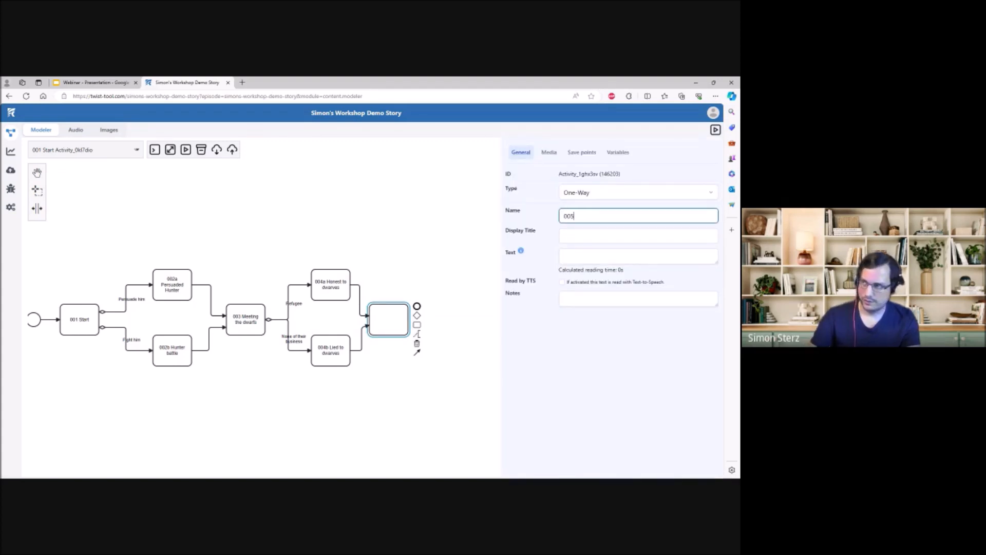
text( Living with)
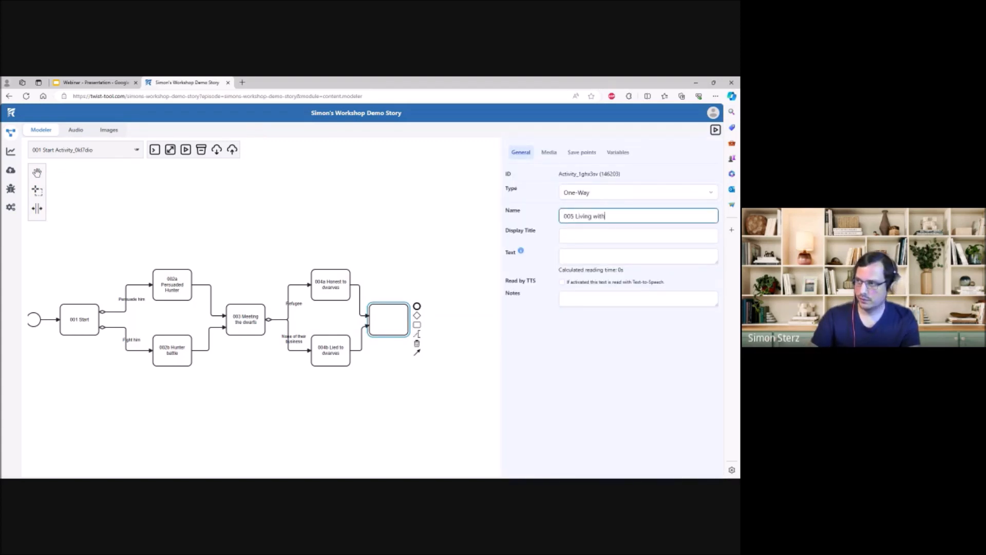
text( the dwarves)
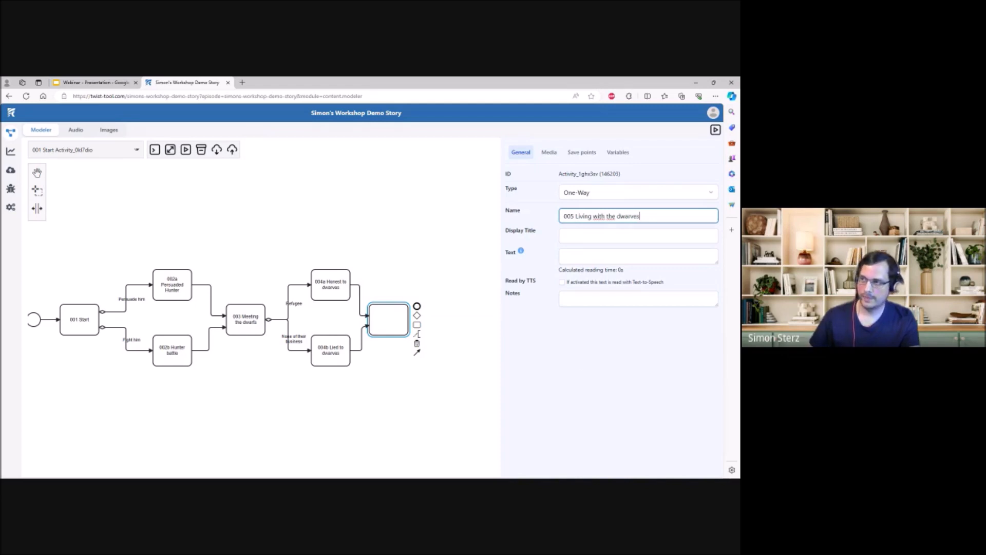
- Write the 005 text "You live with the dwarves for a couple of years, when one day, someone comes knocking at your door."
click(639, 256)
text(You)
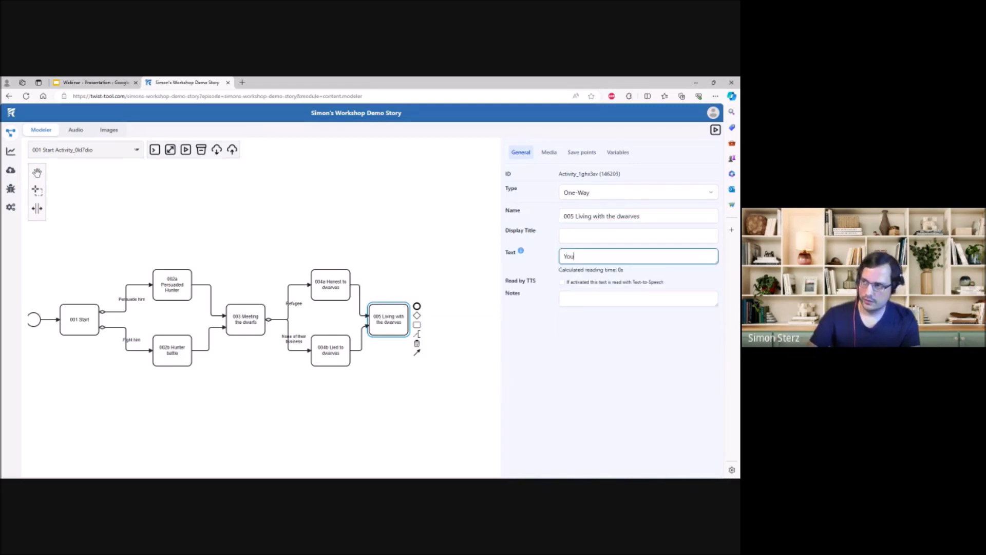
text( live with the dwarves for a couple of years, when one day, someone comes)
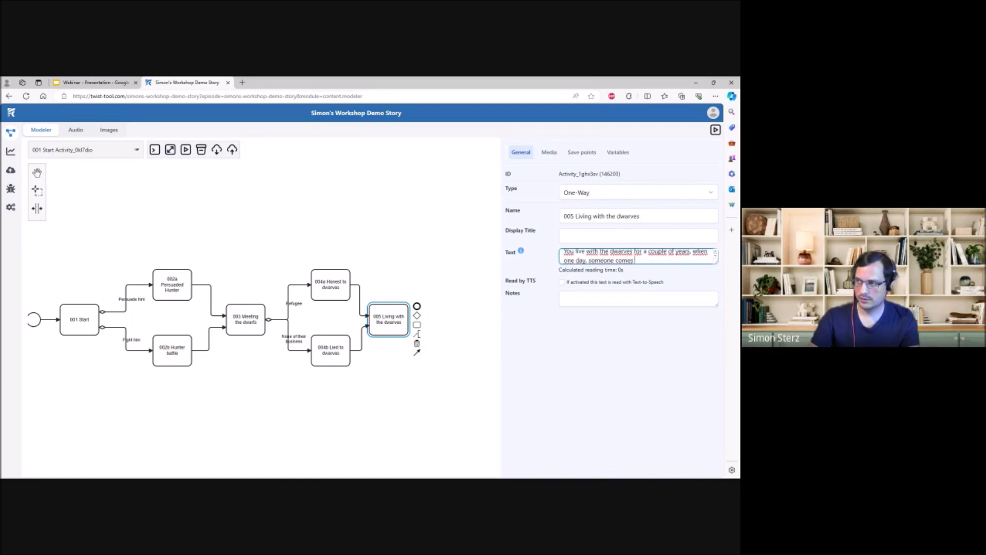
text( knocking at your door.)
click(634, 396)
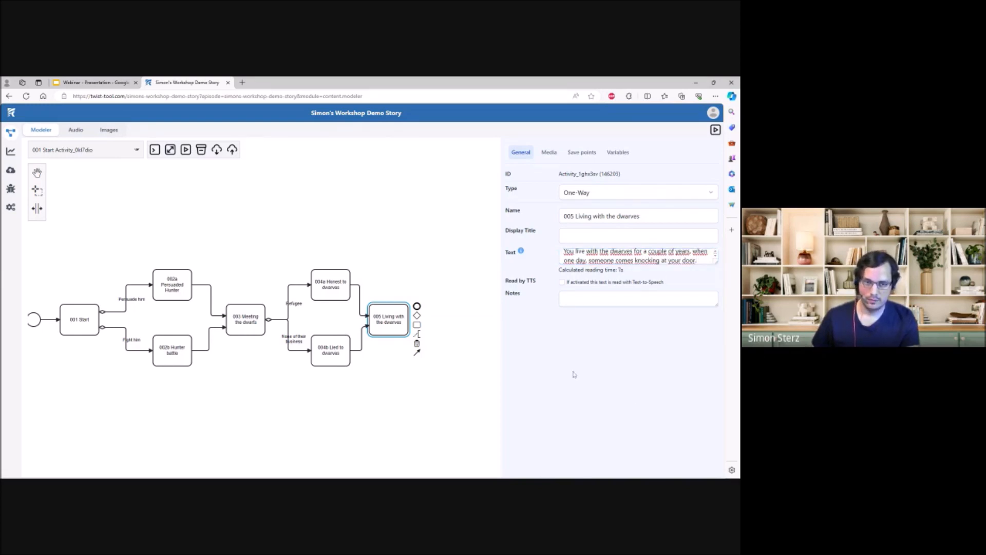
click(453, 297)
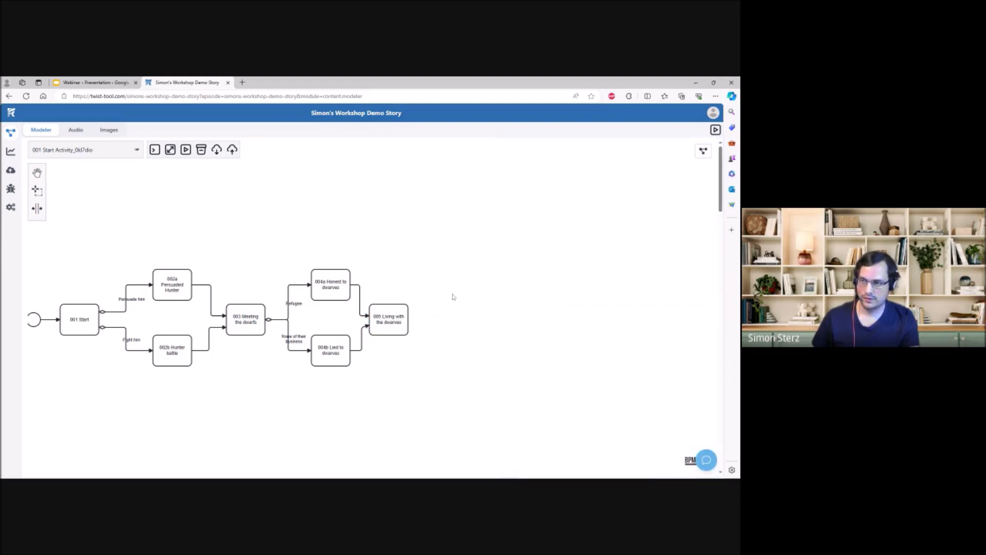
- Append a gateway after 005 Living with the dwarves and move it slightly closer to that activity
drag(461, 335, 427, 313)
click(367, 305)
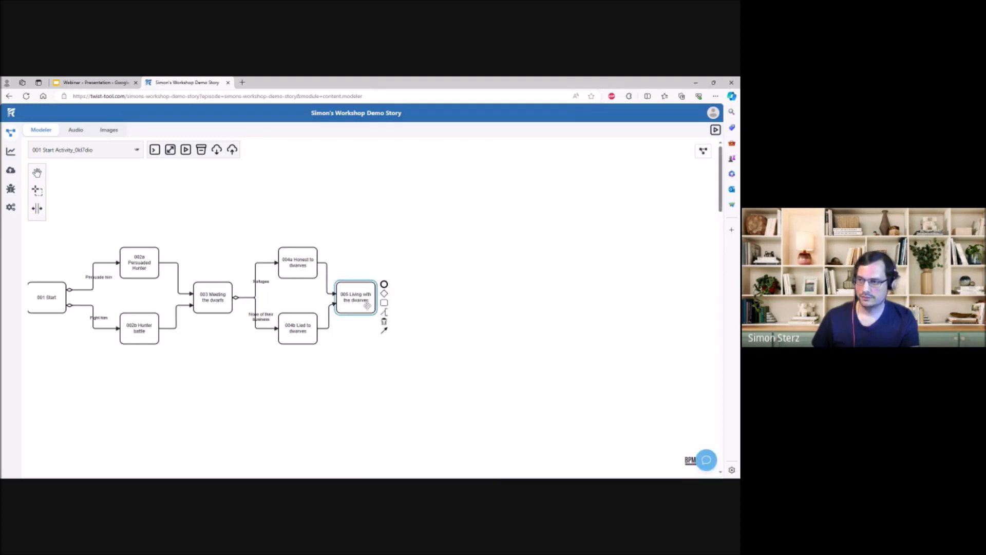
drag(384, 294, 424, 298)
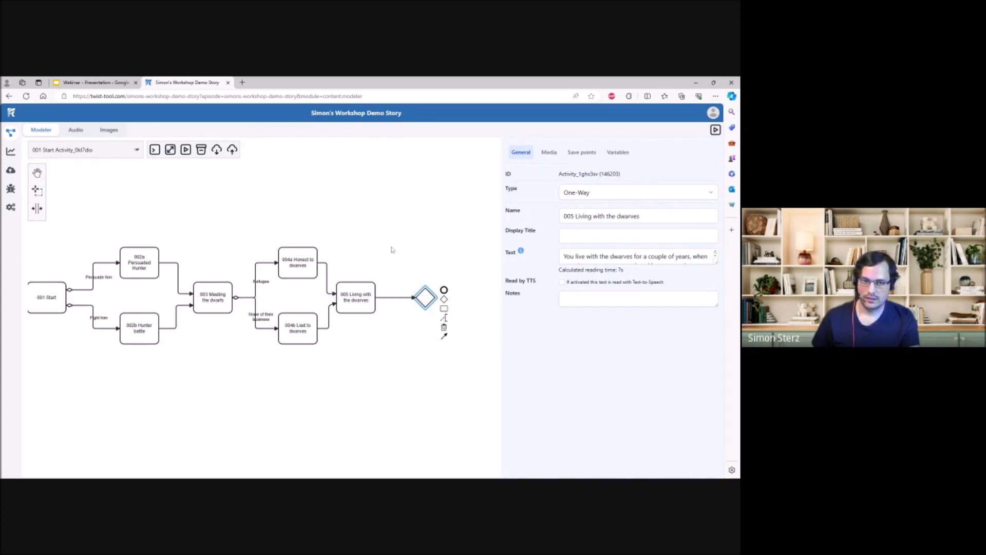
drag(390, 248, 361, 262)
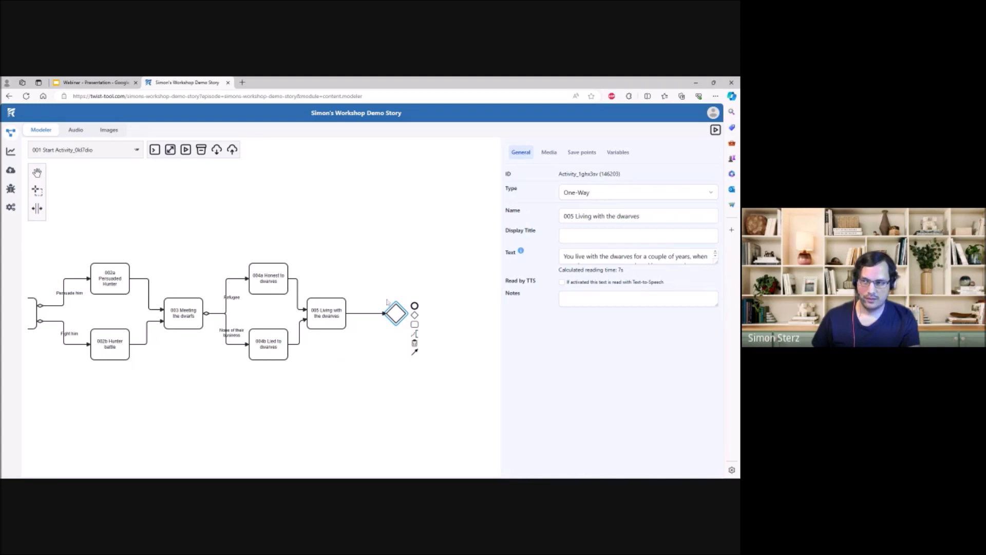
drag(394, 312, 382, 311)
click(354, 272)
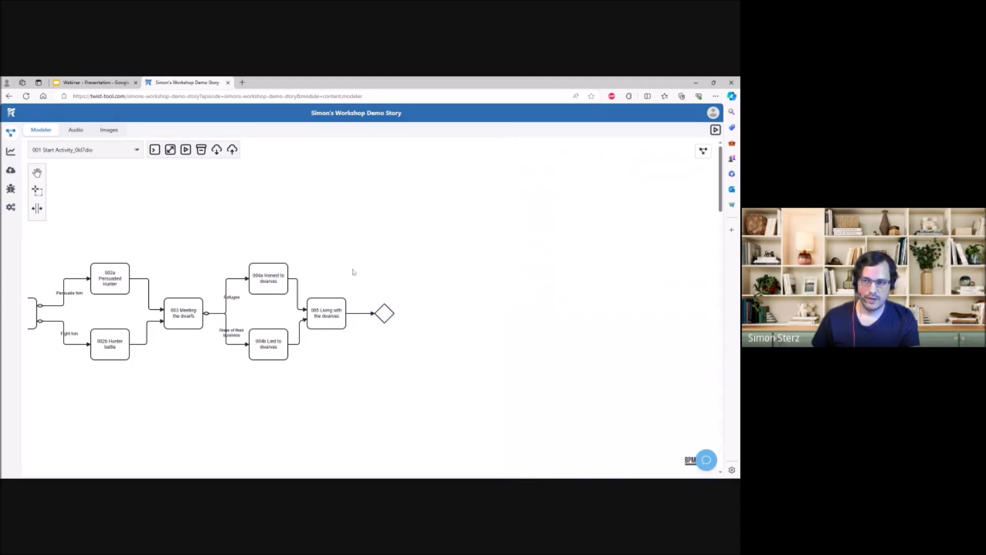
- Create the variable "Hunter is alive" on 002a Persuaded Hunter and set it to 1
drag(335, 260, 443, 272)
click(224, 297)
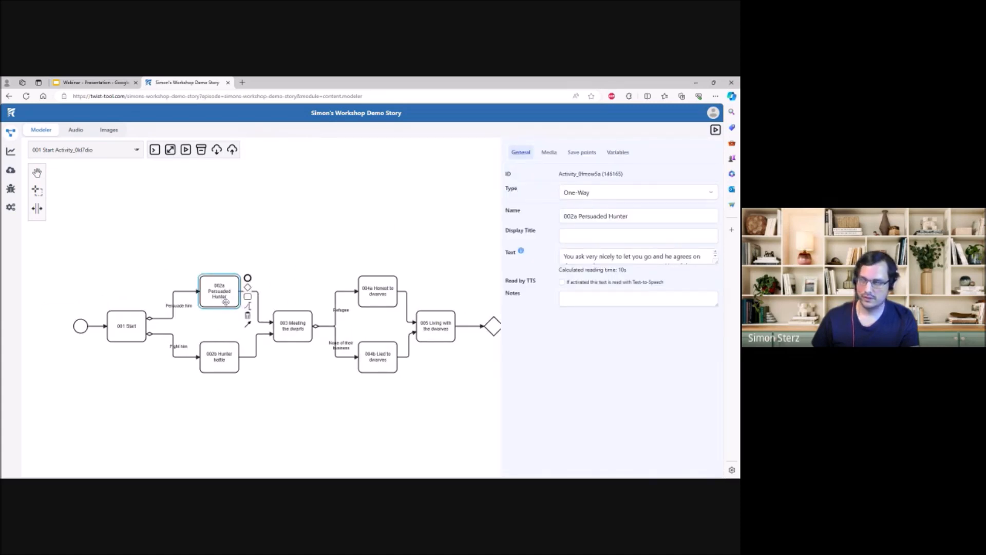
click(616, 153)
click(623, 177)
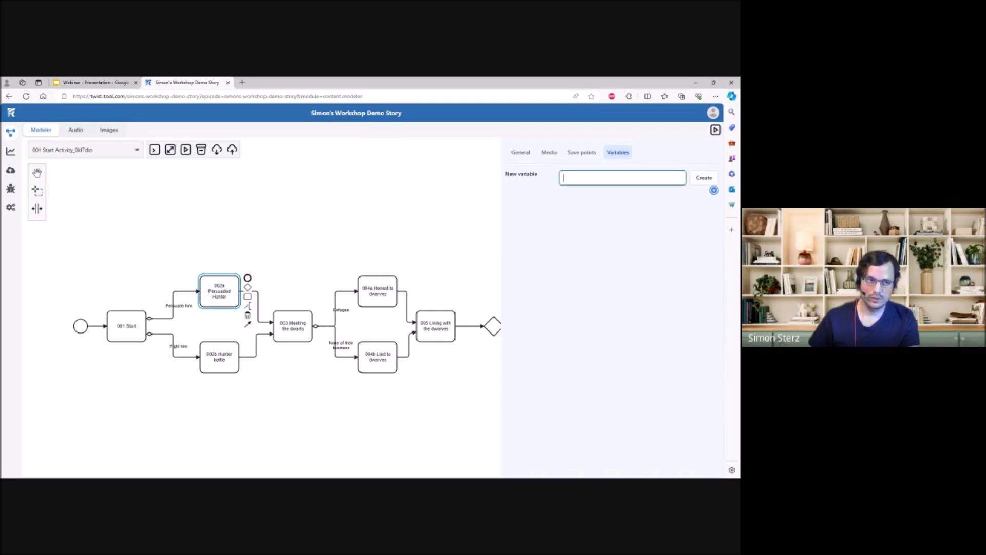
text(Hunter is alive)
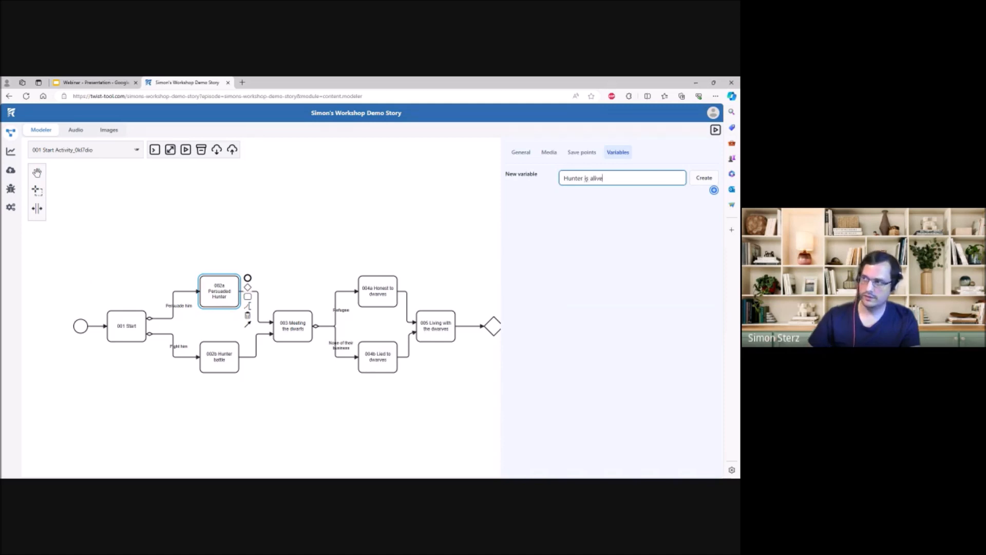
click(701, 178)
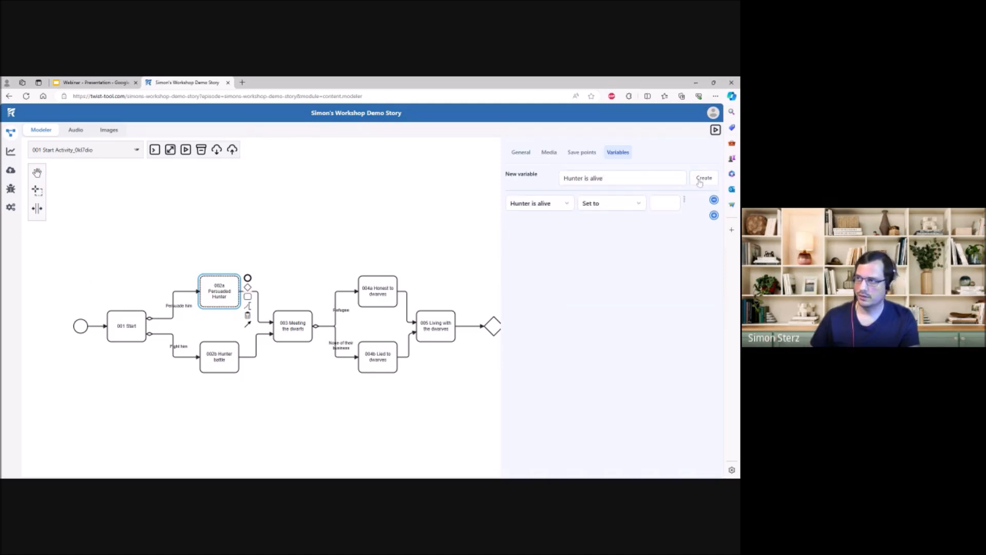
click(664, 203)
click(655, 273)
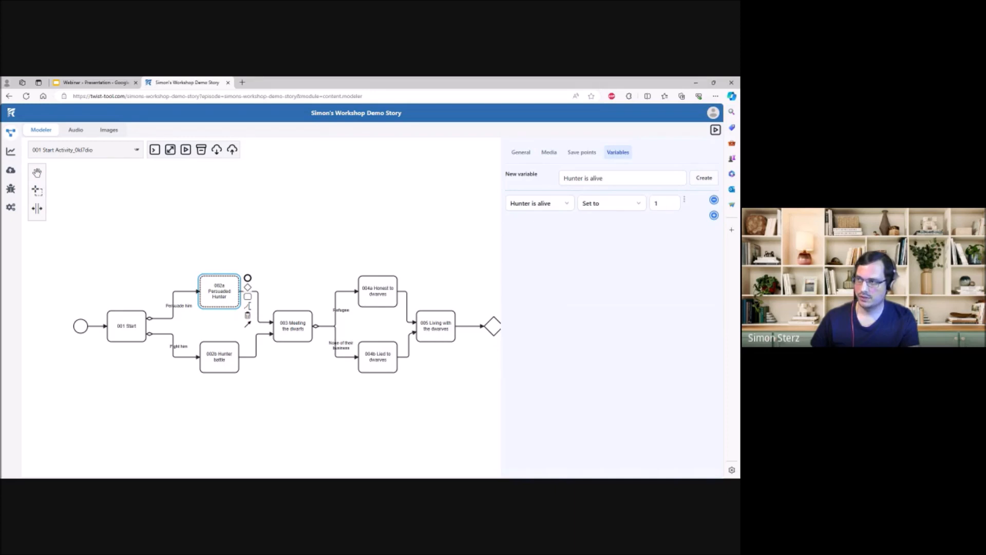
click(405, 238)
- Add the existing variable "Hunter is alive" to 002b Hunter battle and set it to 0
click(229, 356)
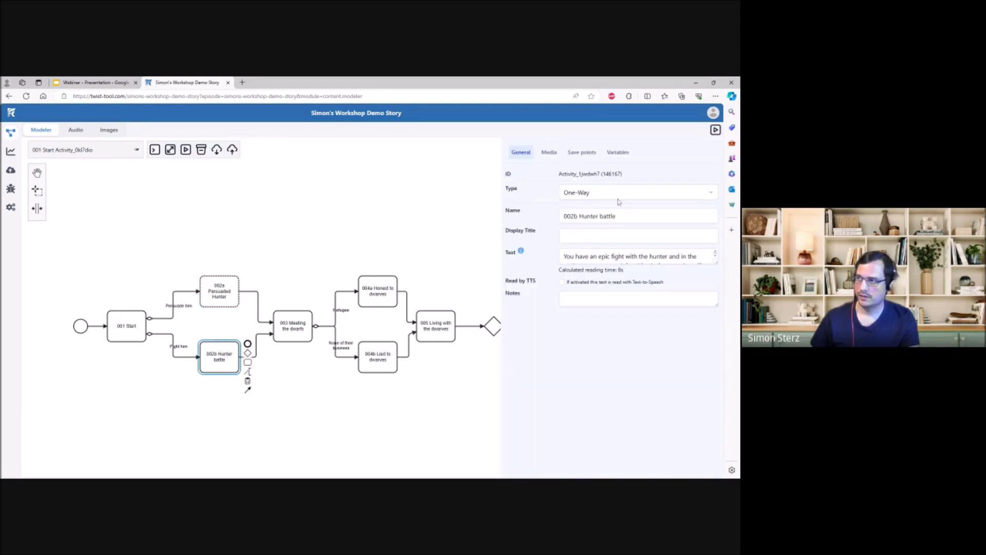
click(619, 153)
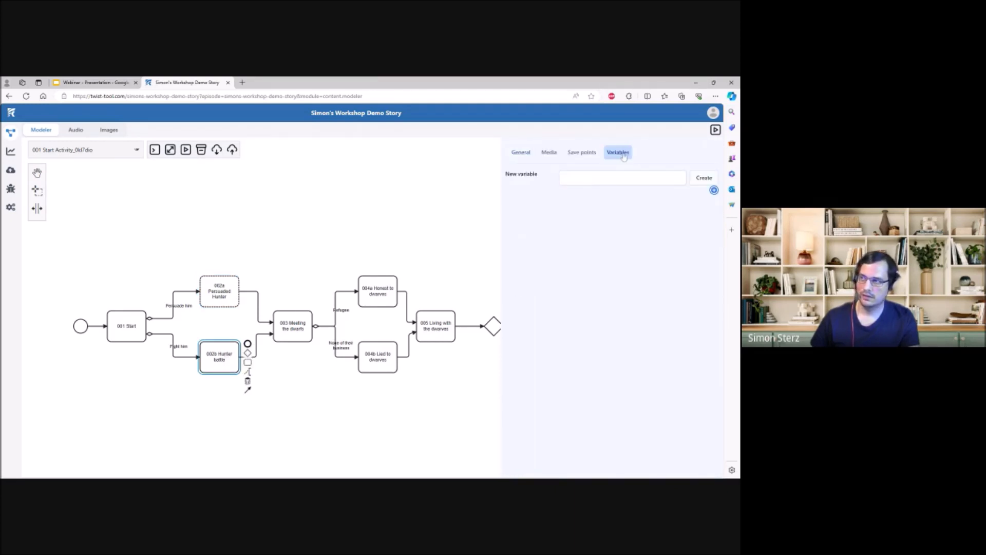
click(714, 191)
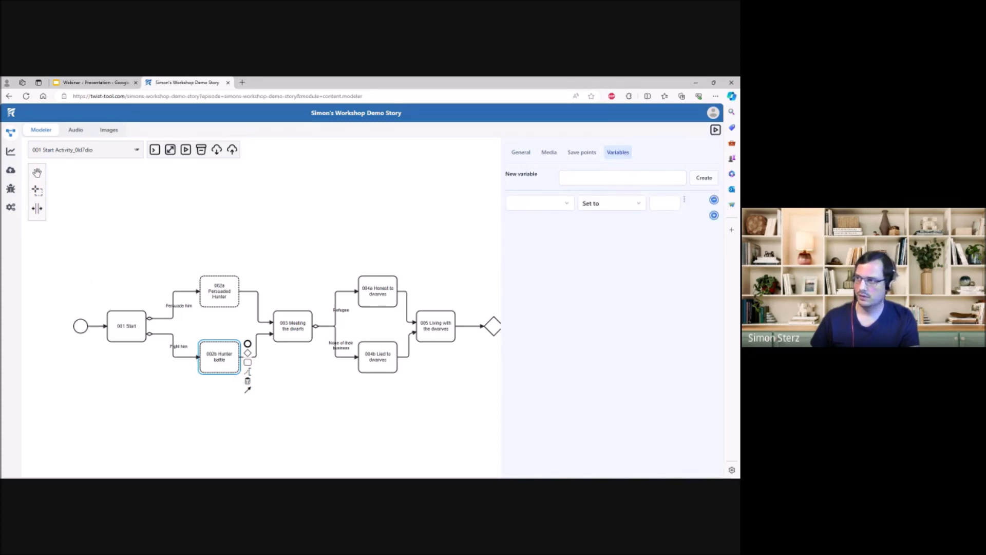
click(564, 210)
click(546, 223)
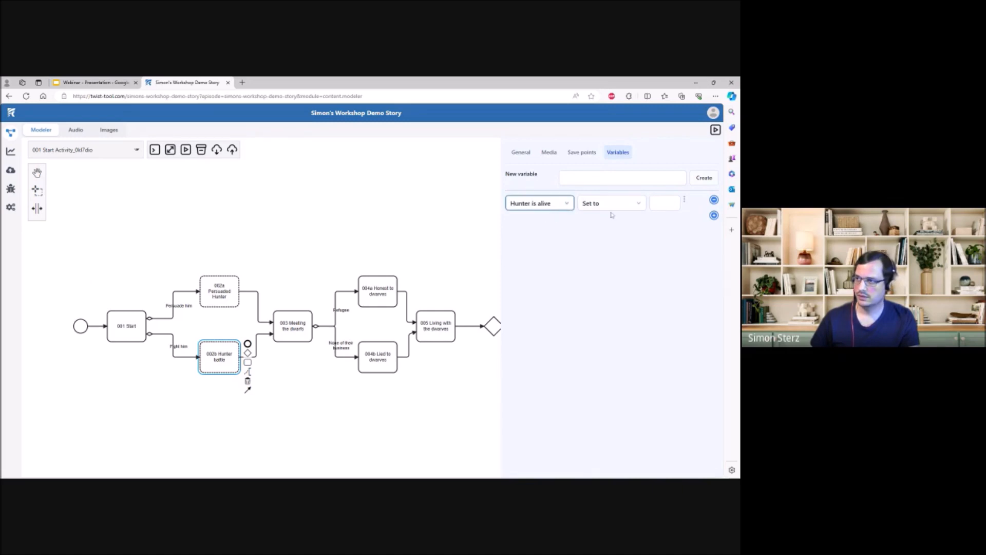
click(662, 203)
text(0)
click(627, 260)
click(382, 239)
- Branch the gateway after 005 Living with the dwarves into two new activities, one above and one below
scroll(380, 237, right, 6)
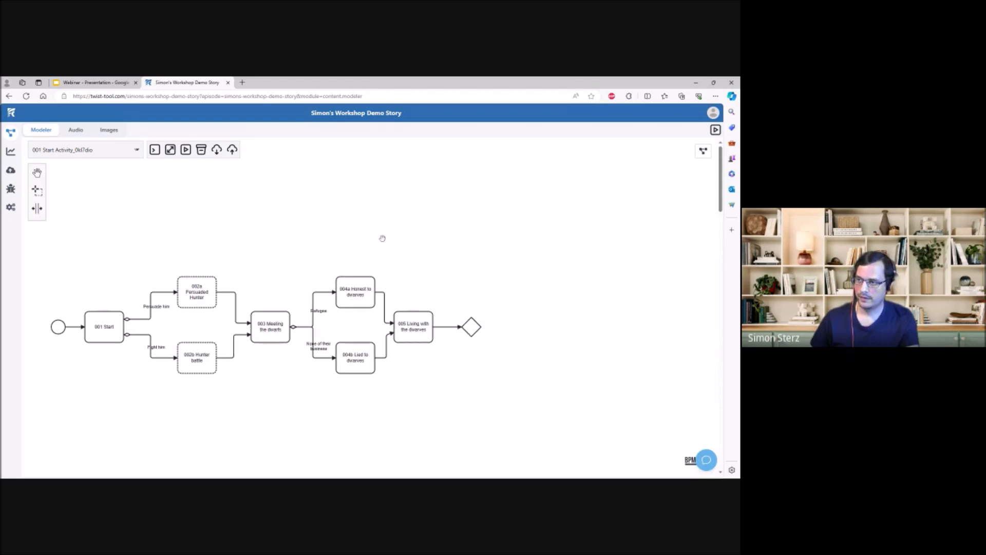
click(335, 313)
drag(355, 325, 398, 280)
click(336, 314)
drag(355, 325, 399, 346)
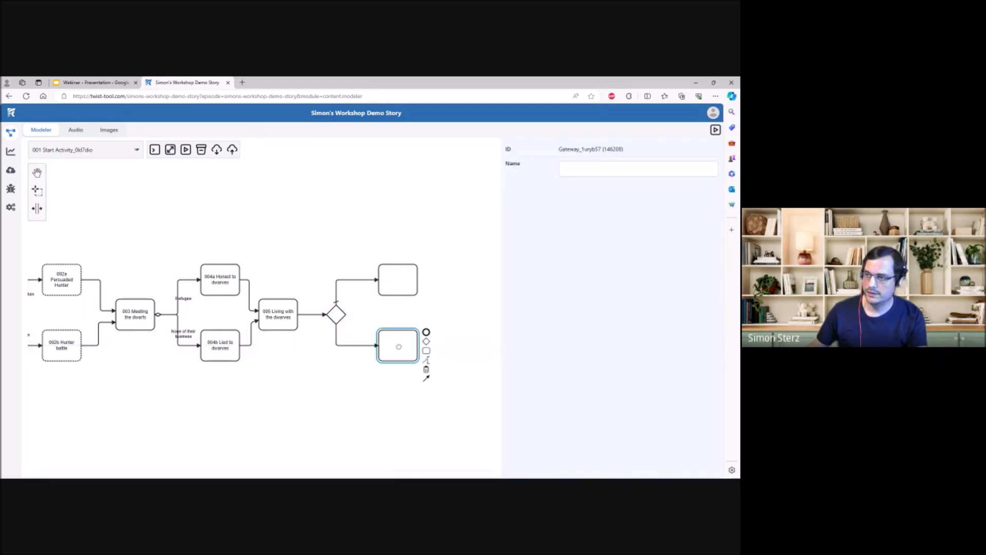
click(417, 309)
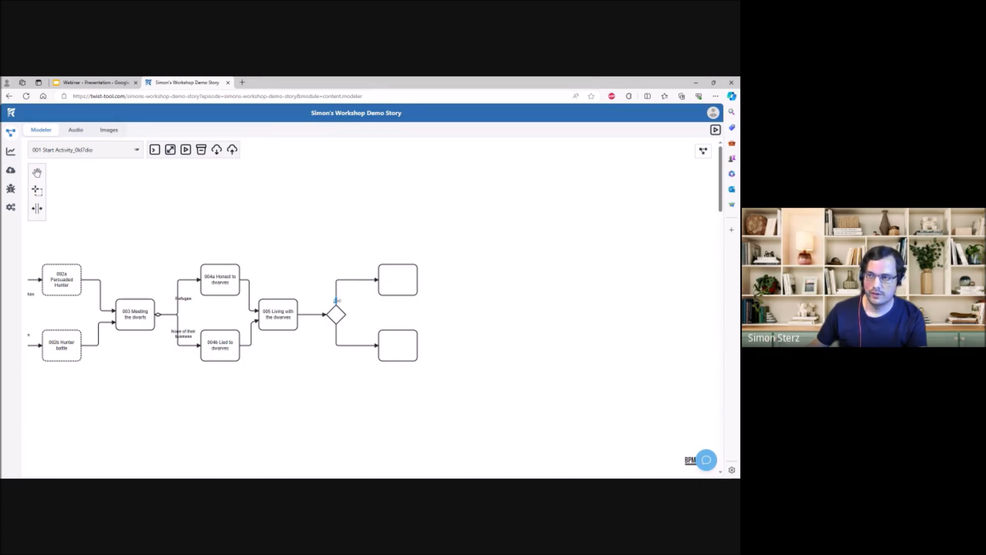
- Make the gateway's lower flow a Condition that requires "Hunter is alive" = 1
click(351, 343)
click(605, 172)
click(596, 184)
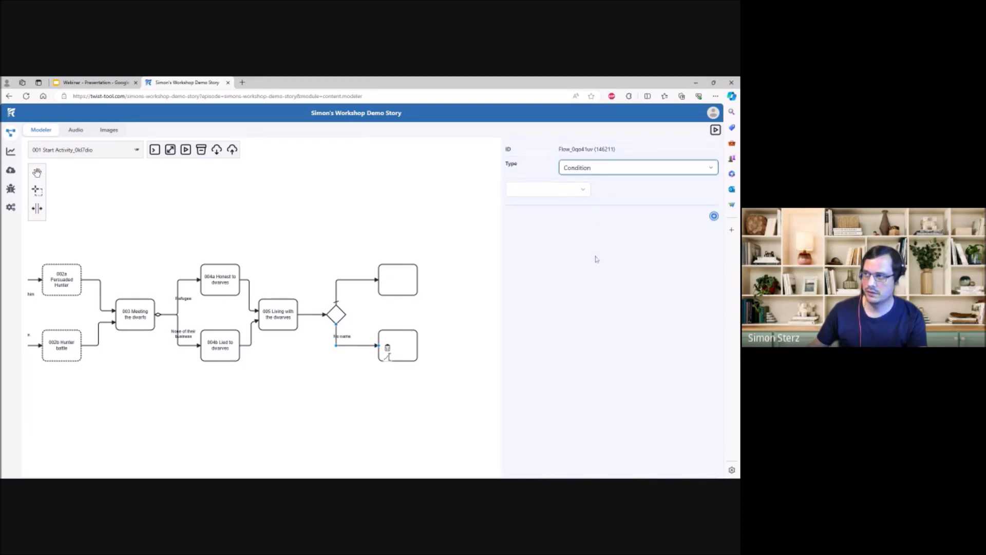
click(580, 191)
click(569, 222)
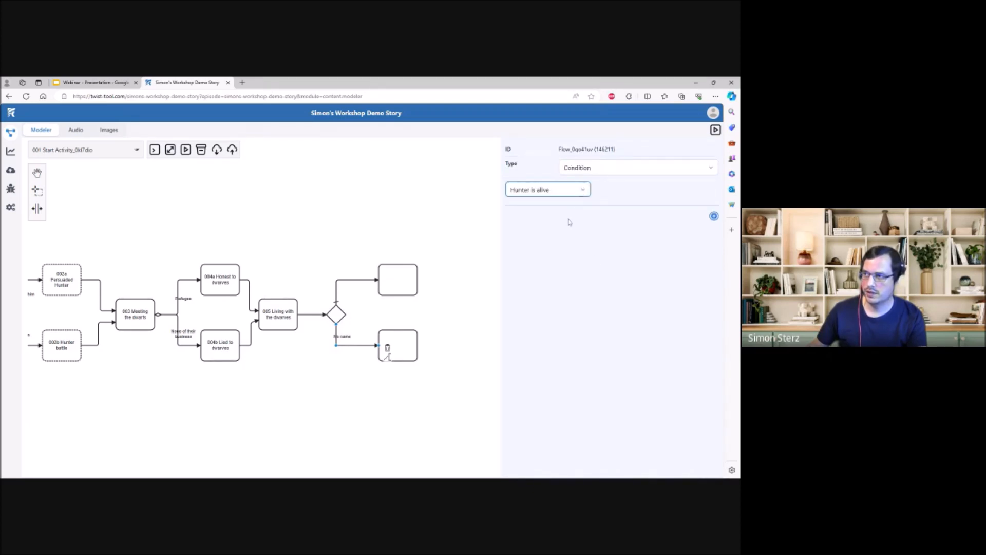
click(648, 190)
click(622, 261)
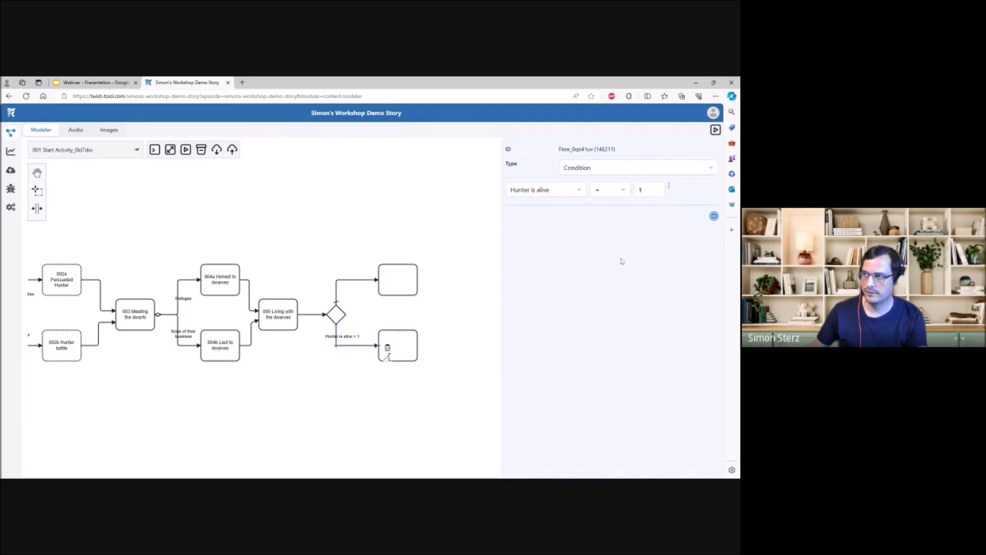
click(477, 290)
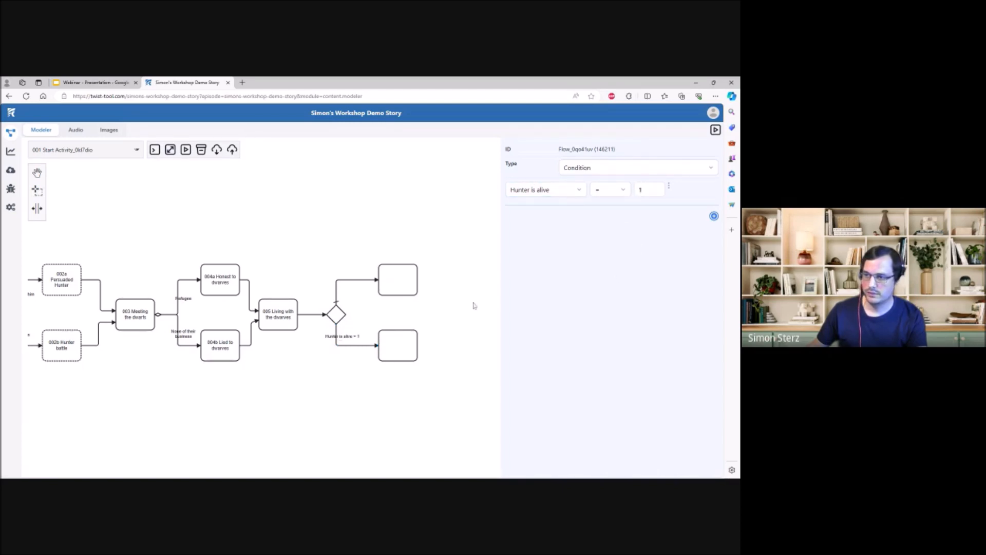
- Name the activity on the lower conditional branch "006b Hunter warning"
click(401, 345)
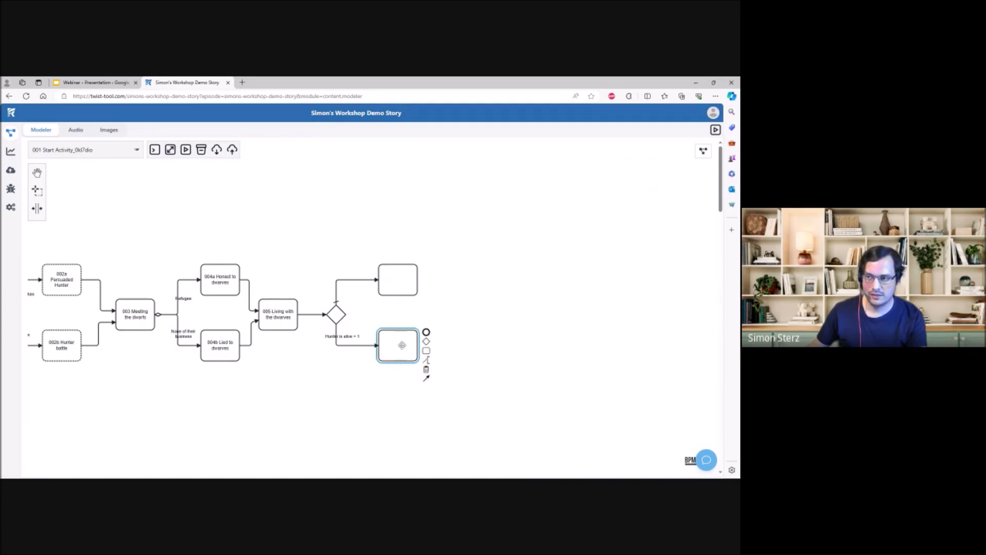
click(290, 374)
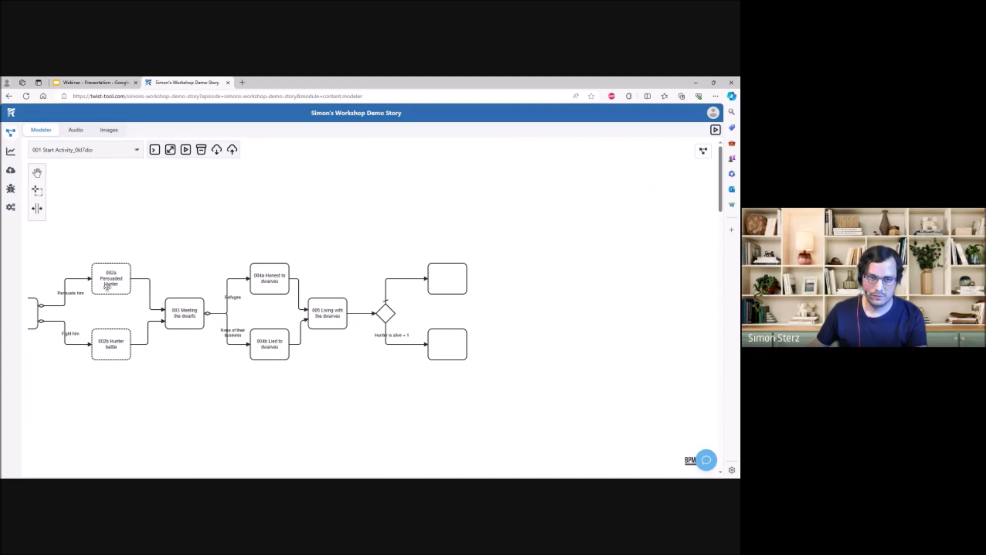
mouse_move(352, 357)
mouse_down()
mouse_move(274, 360)
mouse_move(347, 355)
mouse_up()
click(381, 337)
click(638, 215)
text(006b Hunter warning)
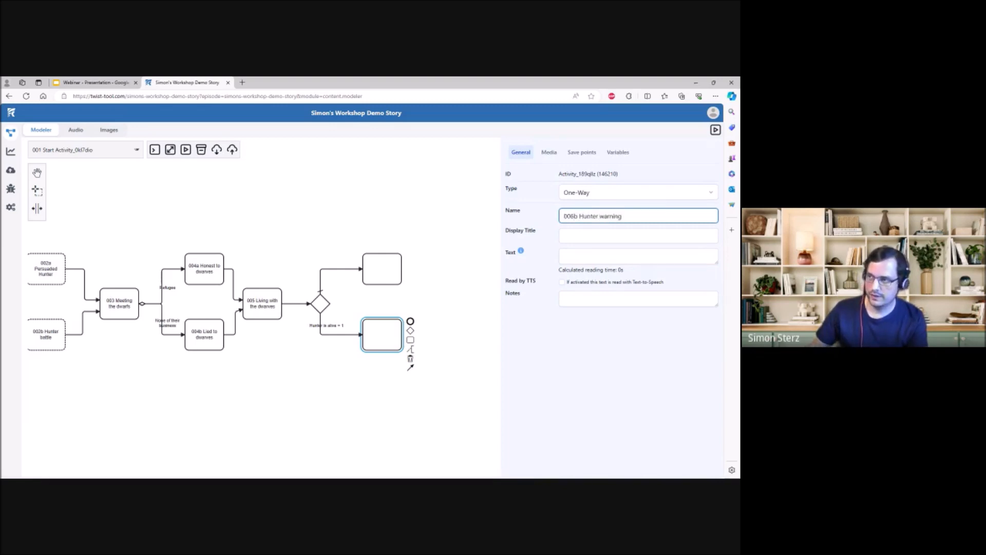
- Write the 006b text "It's the hunter! He warns you that your stepmother is coming"
click(638, 256)
text(It's the hunter! He warns you )
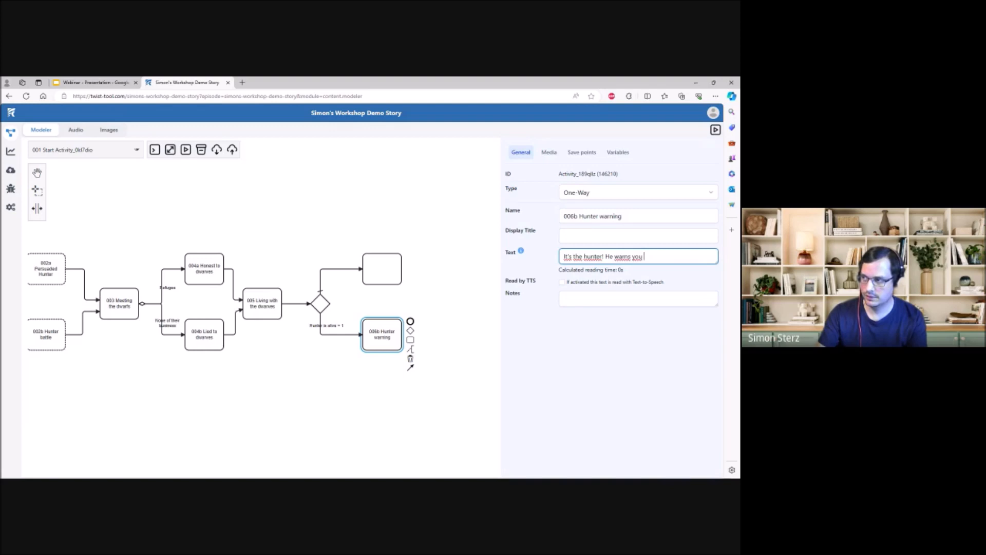
text(that your stepmother is coming)
- Name the activity on the gateway's upper default branch "006a Stepmother arrives"
click(393, 274)
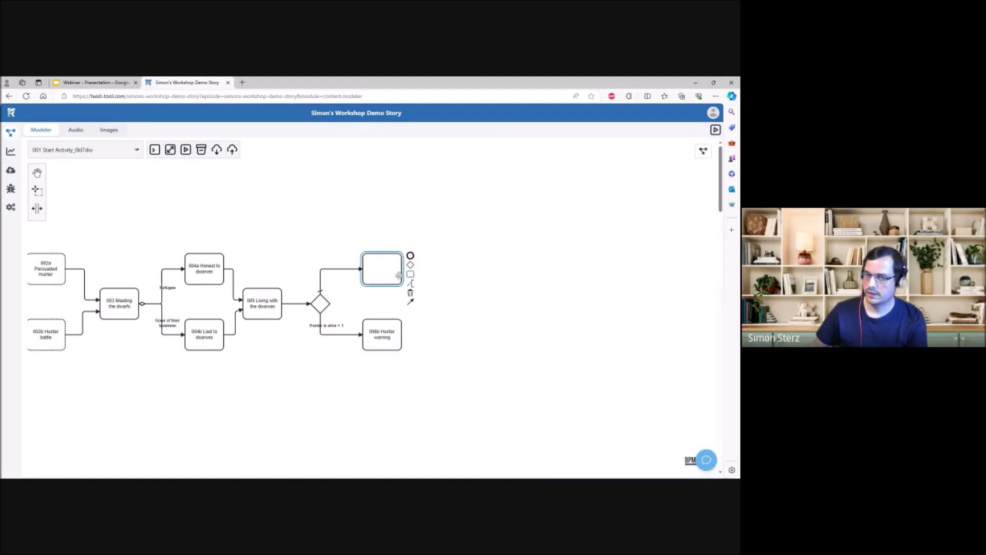
click(638, 216)
text(006a Stepmother arrives)
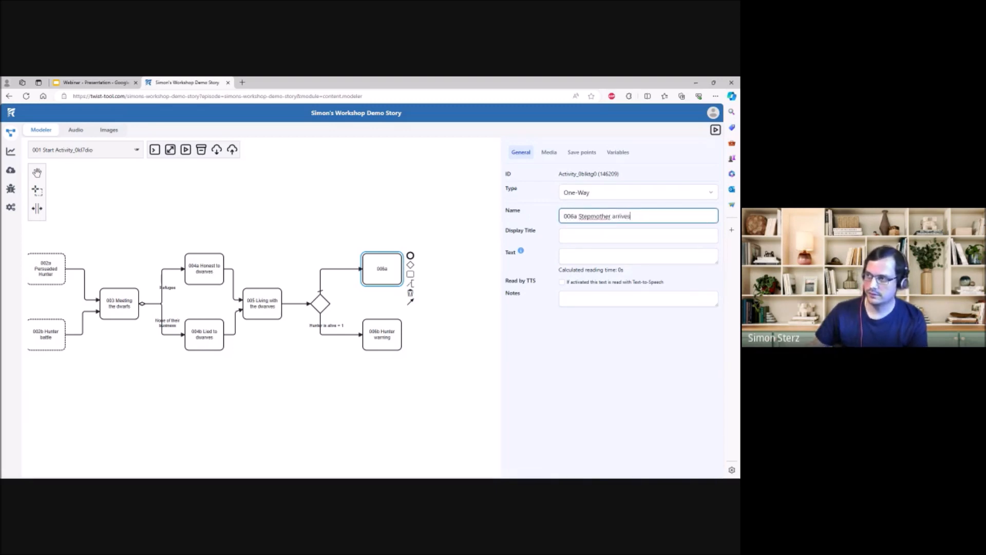
key(Return)
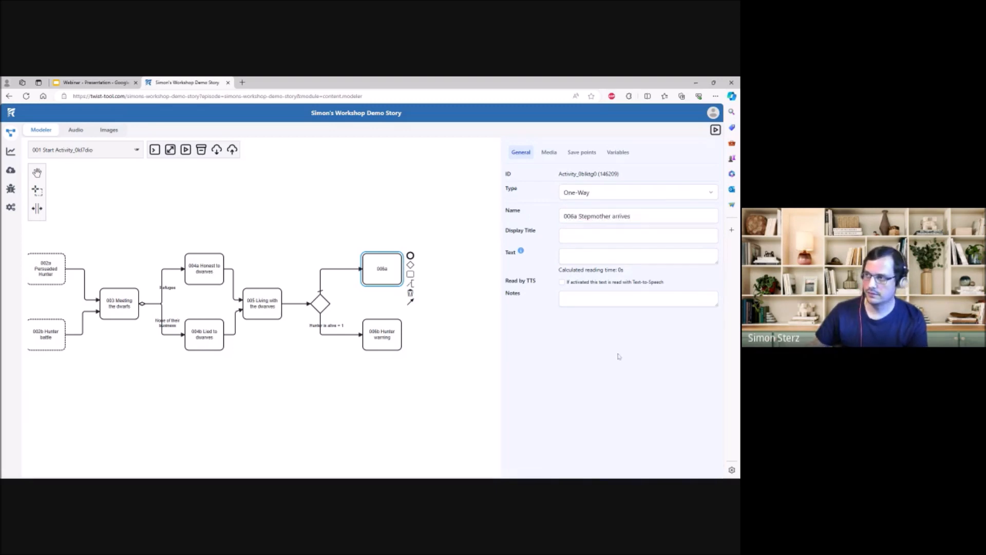
click(474, 329)
drag(474, 329, 319, 313)
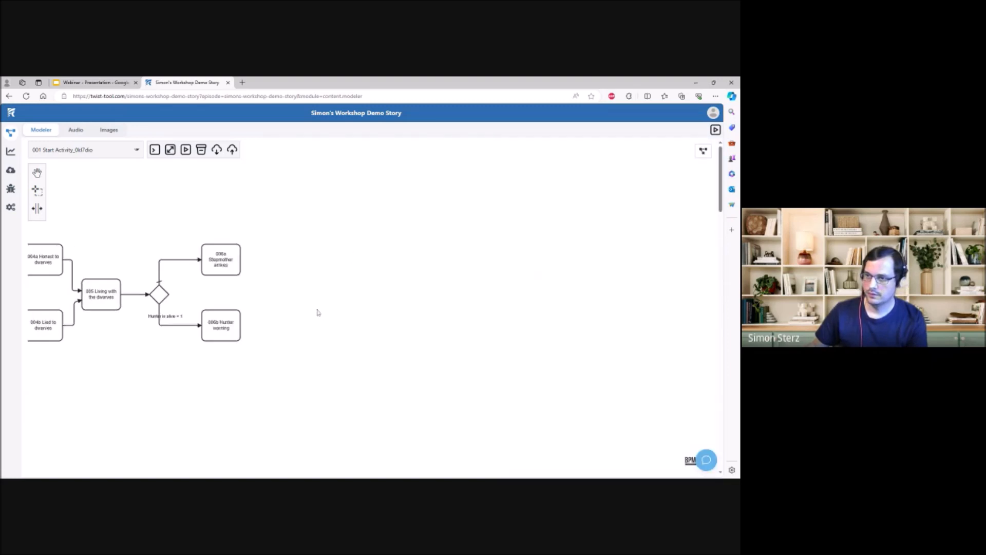
- Move "006a Stepmother arrives" farther along, level with the gateway, and connect "006b Hunter warning" to it
drag(234, 268, 366, 304)
click(315, 333)
click(229, 332)
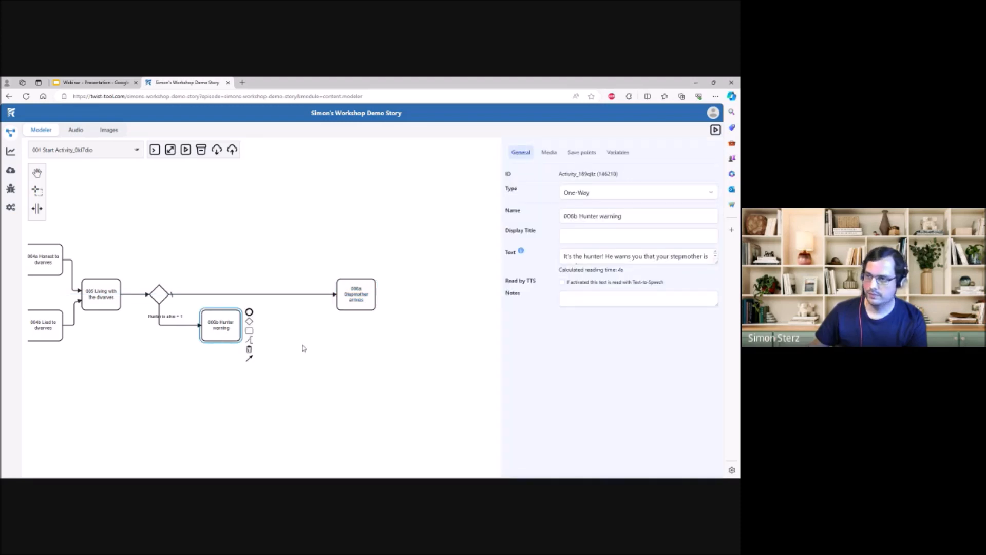
drag(251, 358, 357, 311)
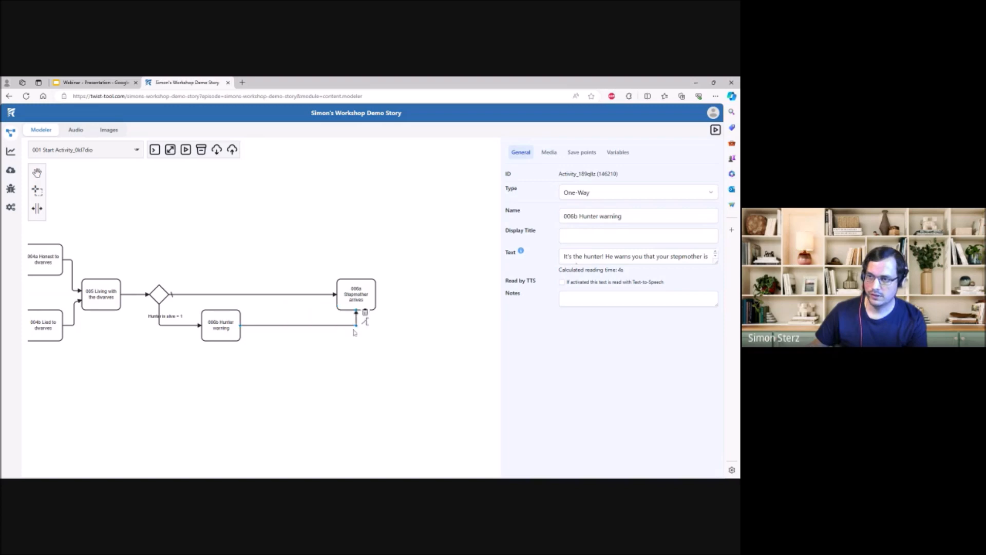
drag(277, 308, 312, 303)
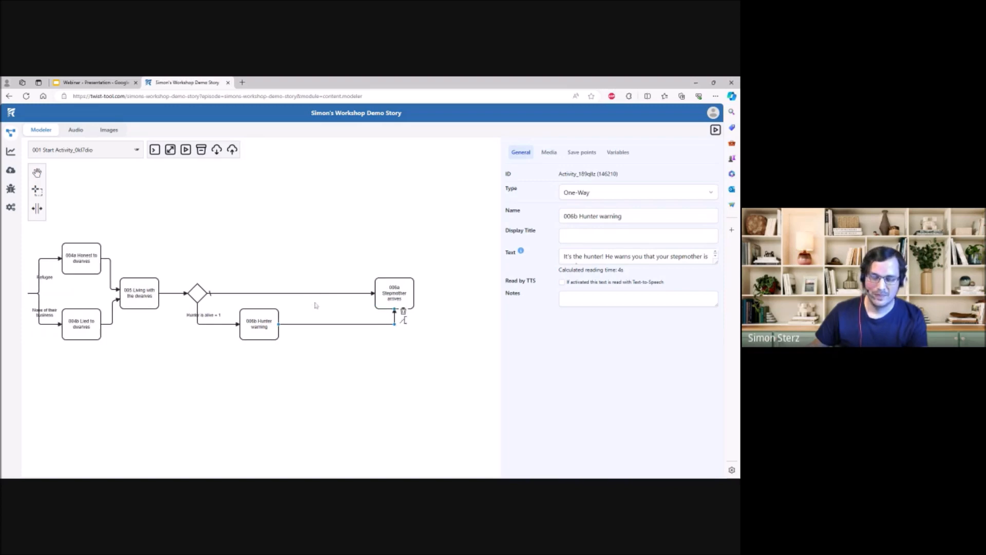
- Rename the hunter activity "006 Hunter warning" and the stepmother activity "007 Stepmother arrives", and move the latter closer to the former
click(383, 298)
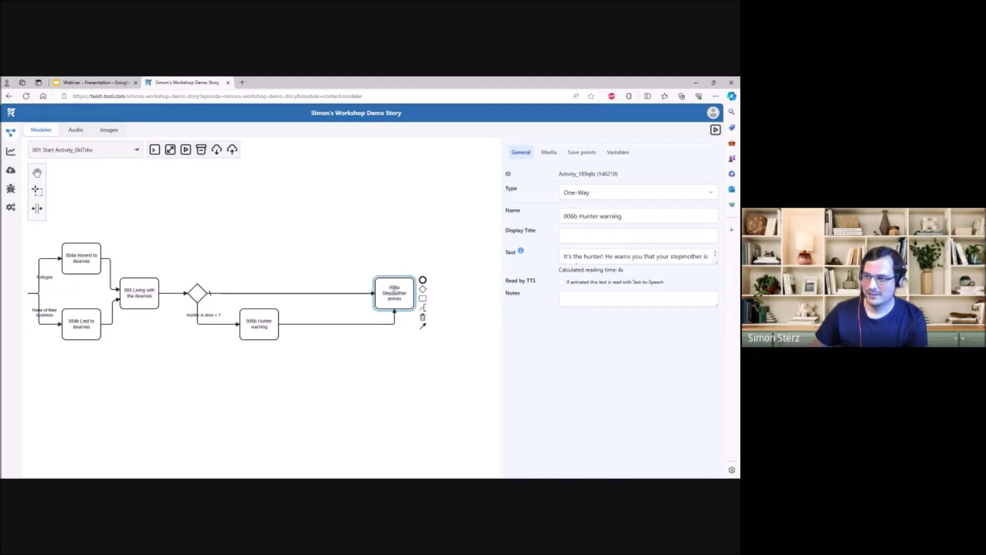
drag(250, 252, 296, 257)
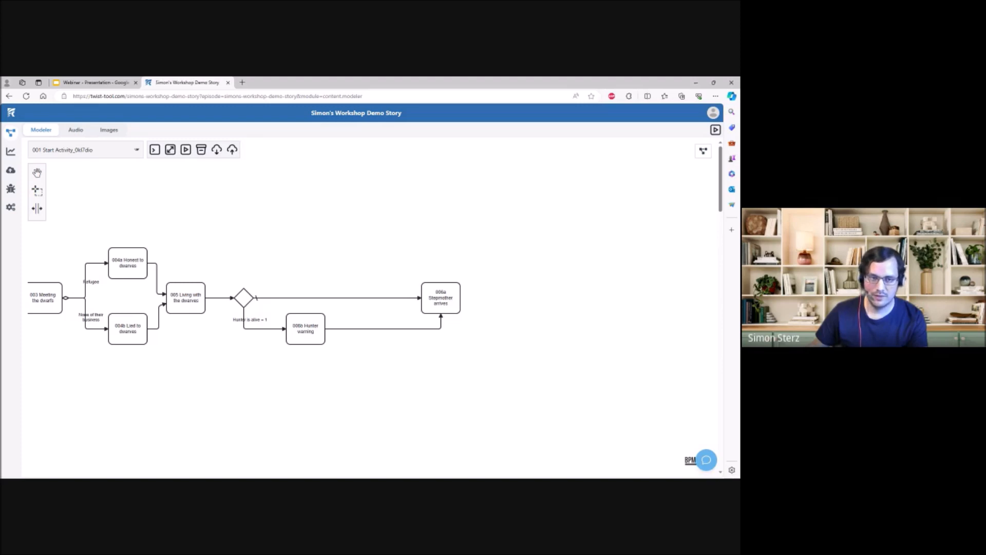
drag(255, 361, 190, 368)
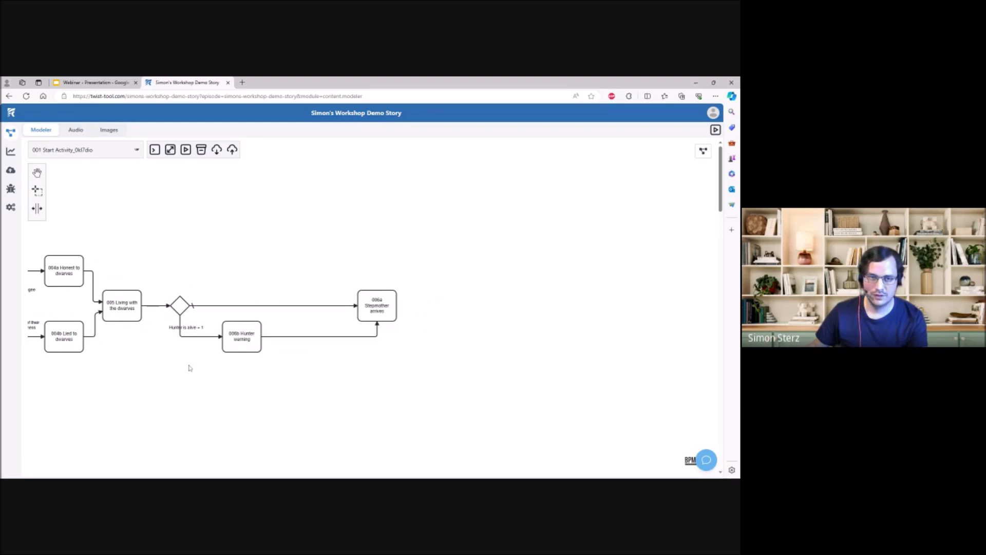
click(245, 334)
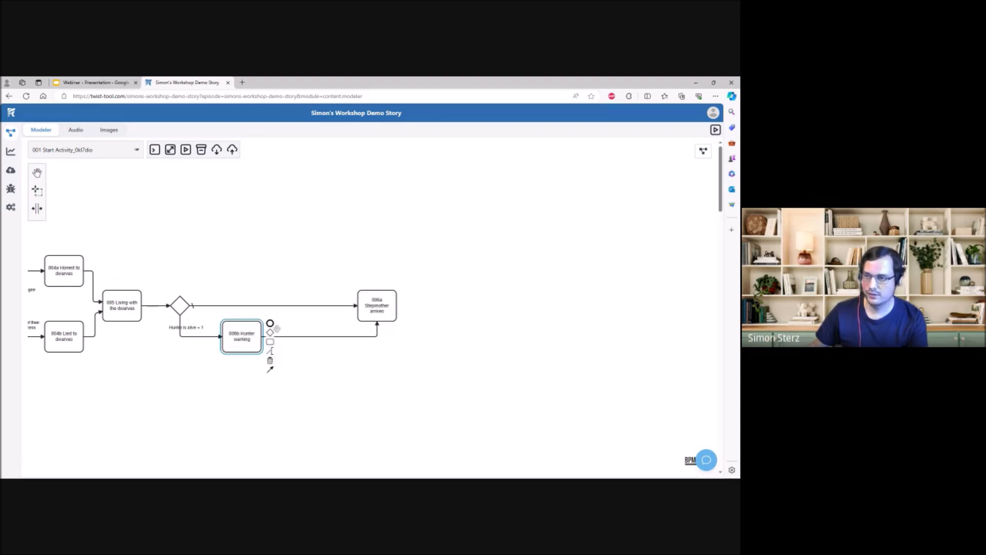
click(377, 305)
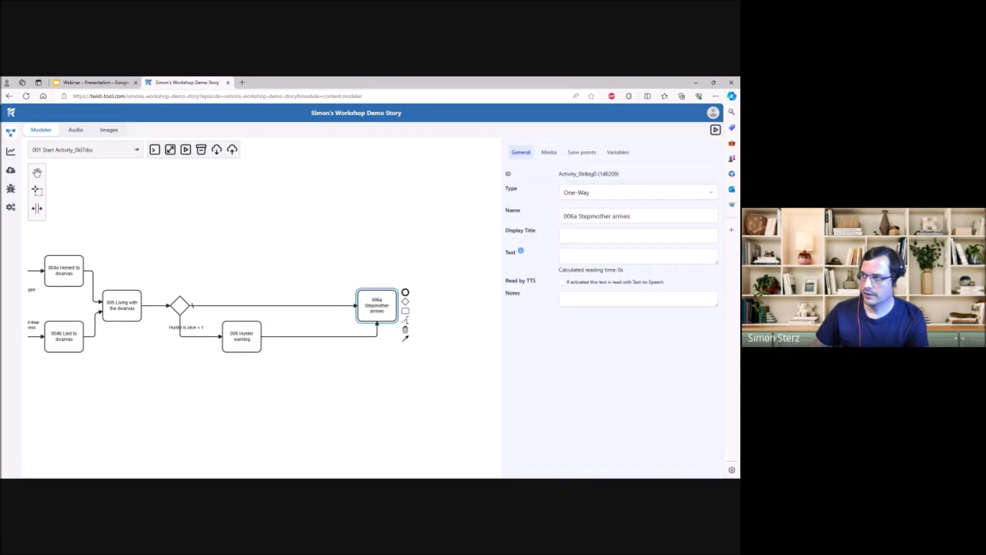
drag(577, 217, 570, 216)
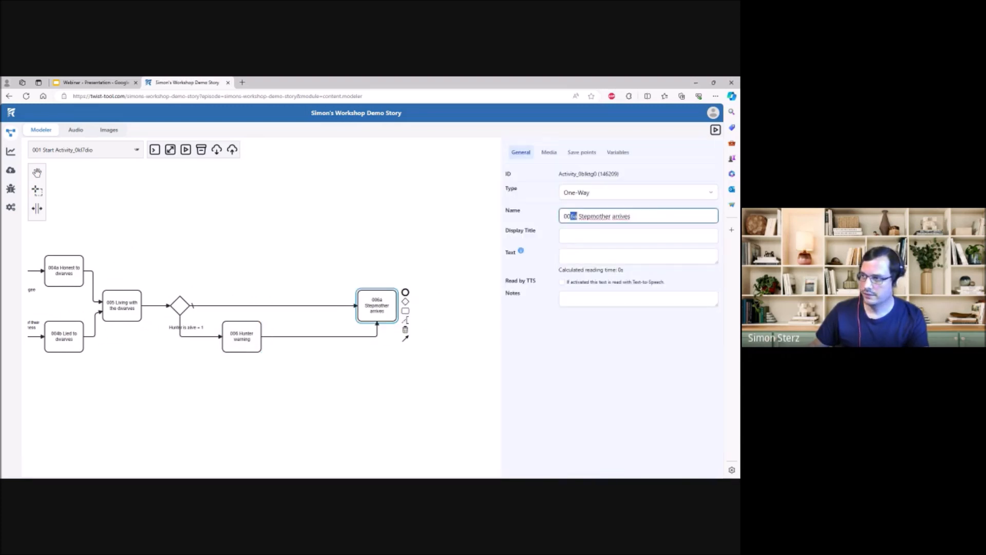
text(7)
click(373, 304)
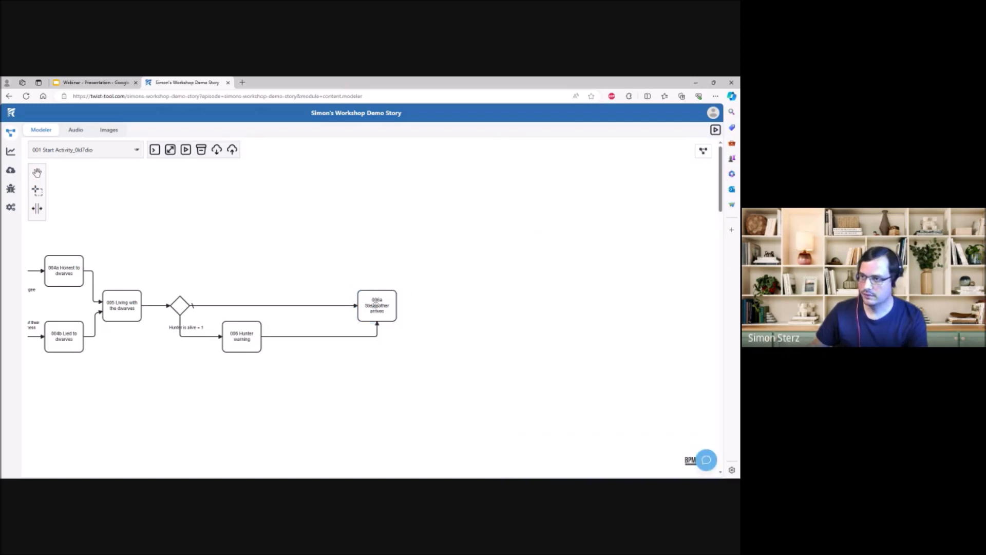
drag(378, 304, 315, 304)
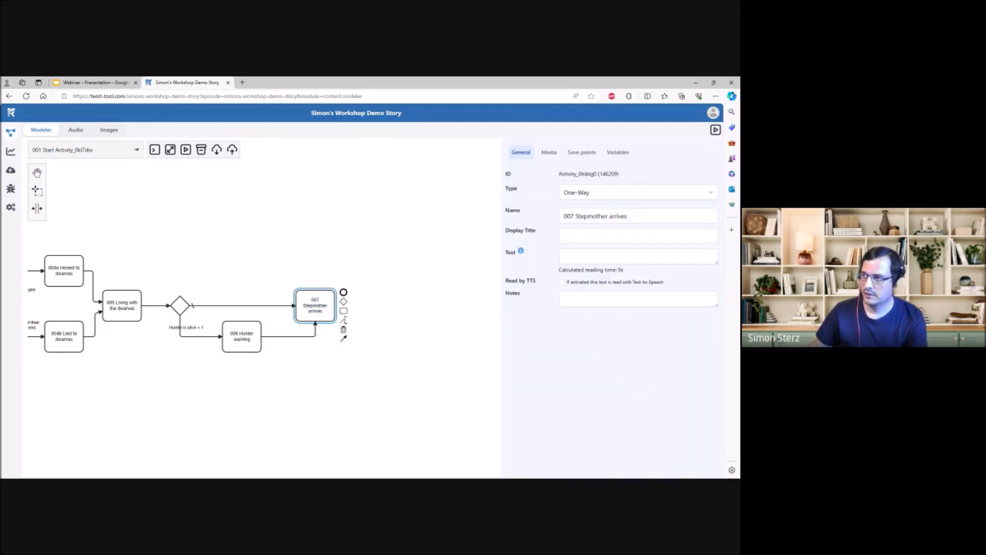
- Write the 007 text "Your stepmother is in disguise before you and is trying to force down an apple your throat."
click(639, 236)
click(639, 256)
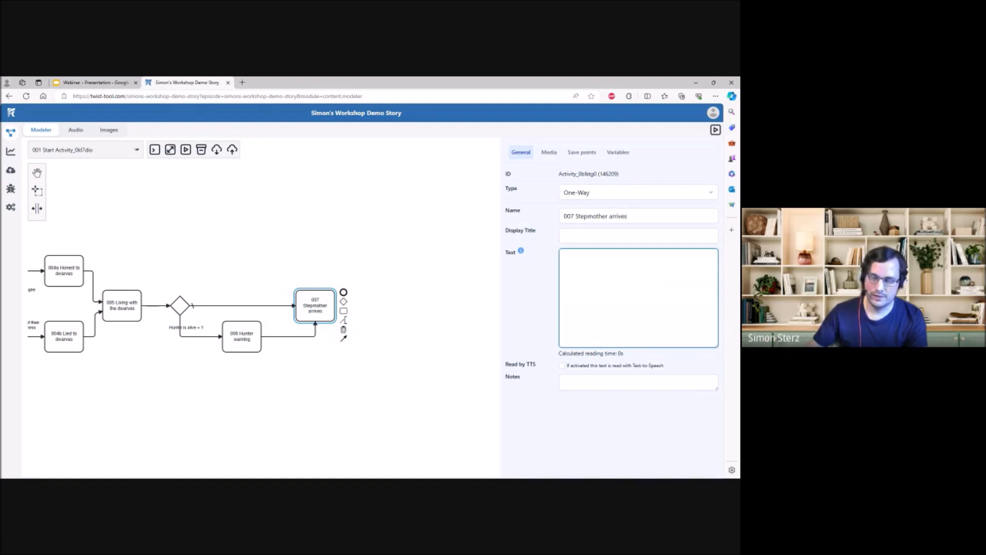
text(Your stepmother is)
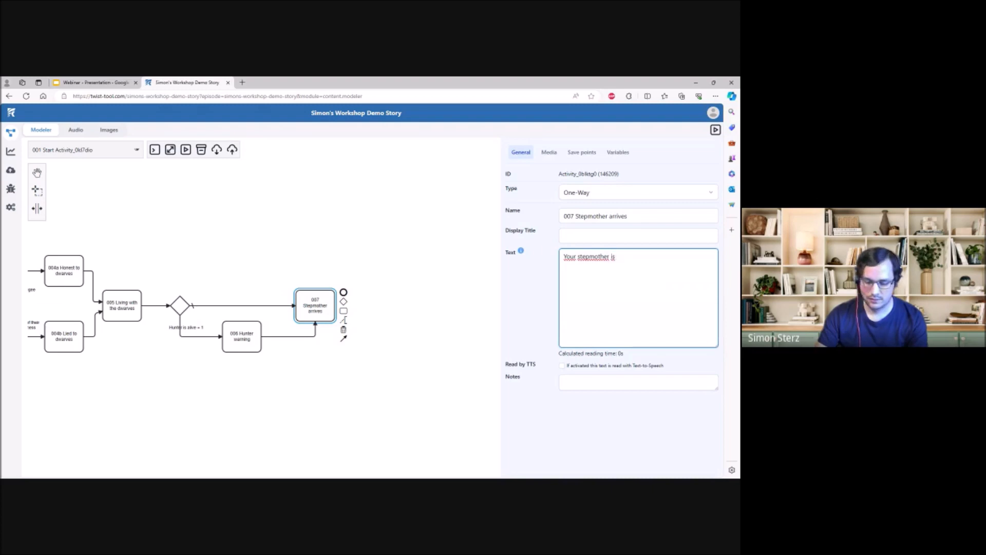
text( in disgu)
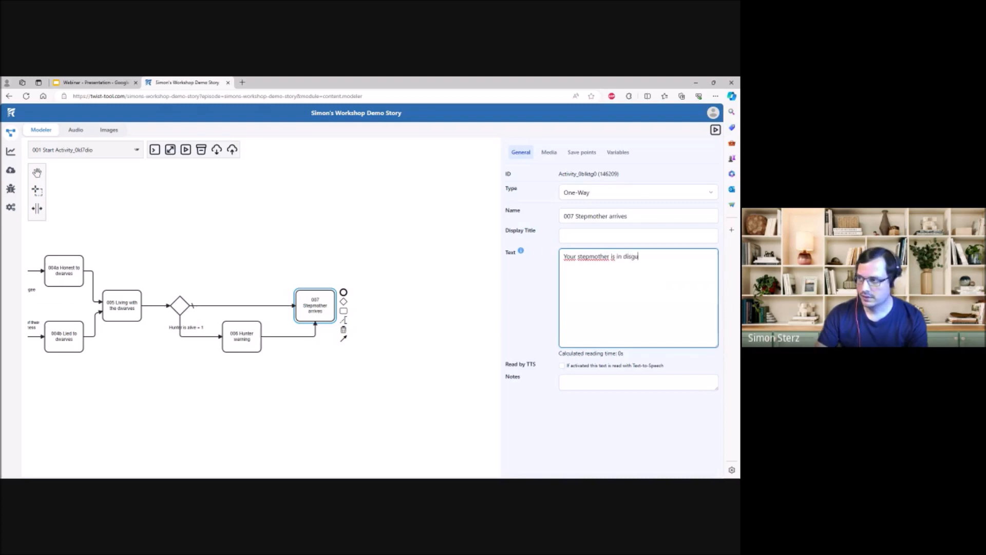
text(ise before you and is trying to force down an)
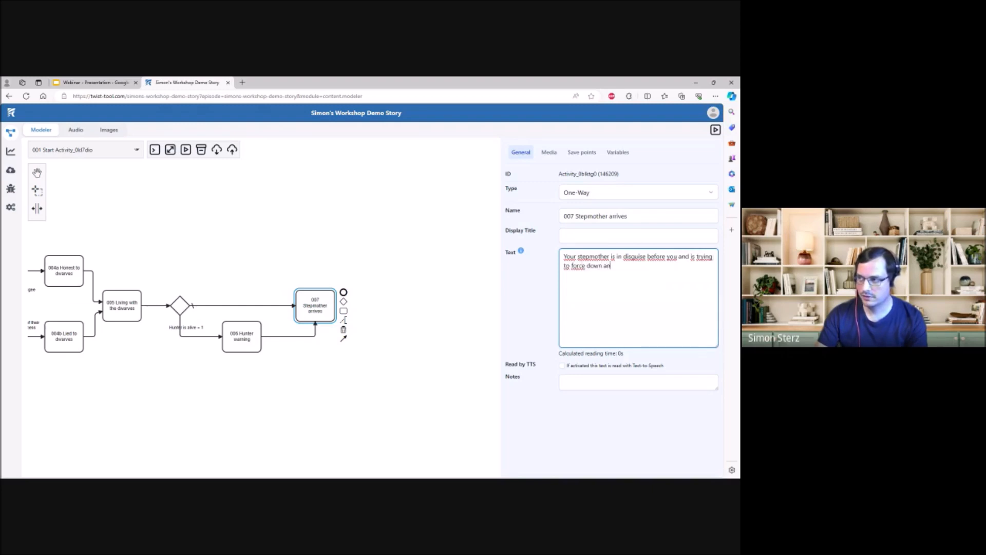
text( apple your t)
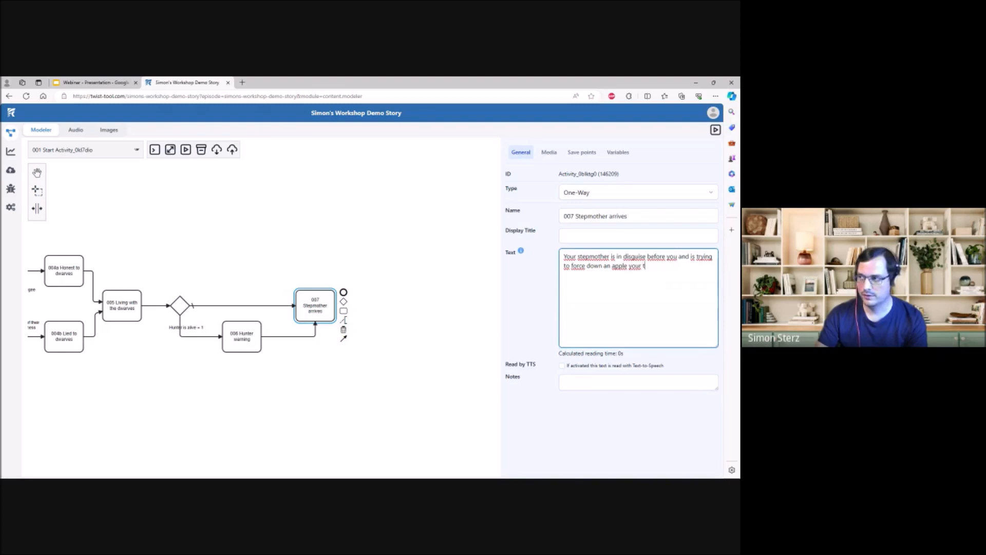
text(hroat.)
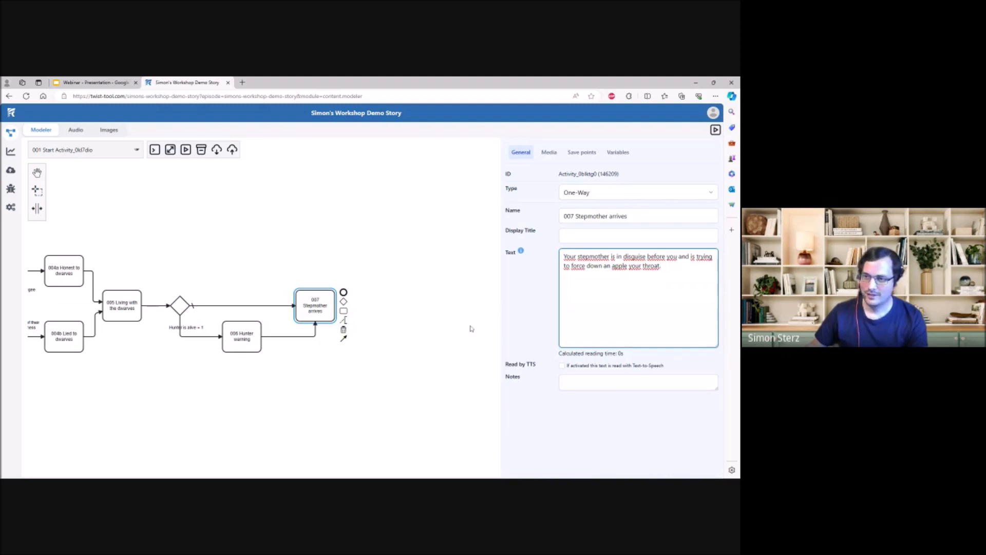
click(420, 352)
- Add a gateway directly after the "007 Stepmother arrives" activity
drag(436, 332, 386, 331)
click(274, 310)
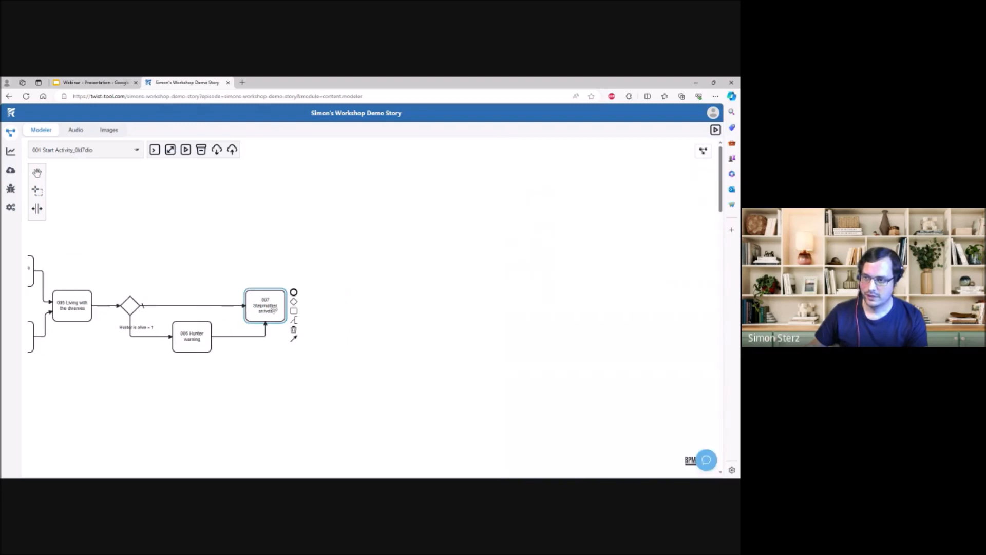
drag(294, 302, 327, 305)
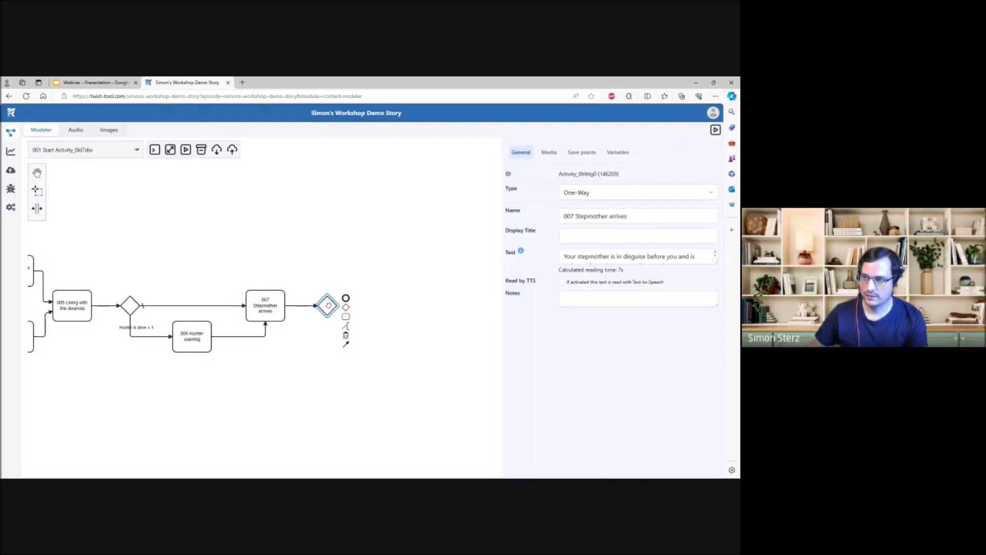
click(359, 271)
click(327, 306)
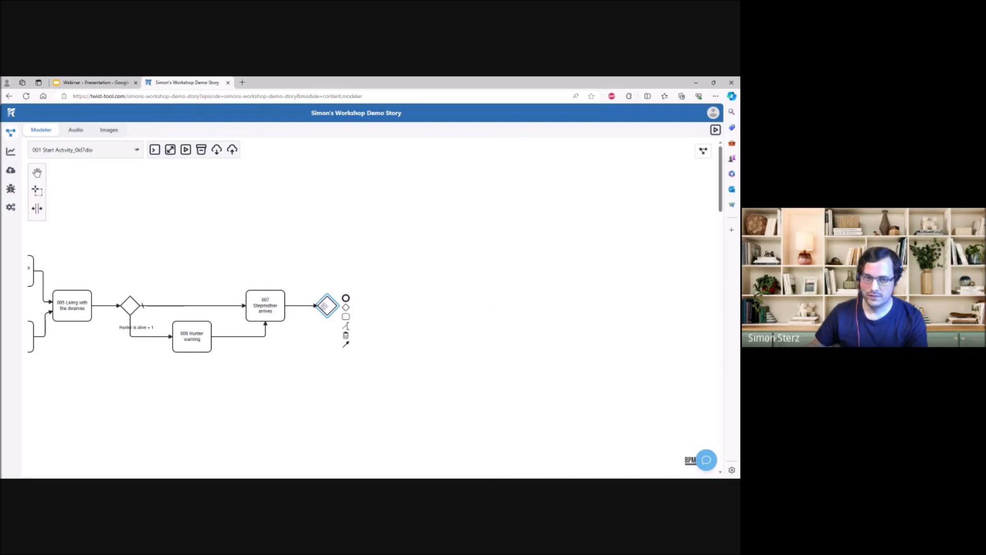
click(339, 259)
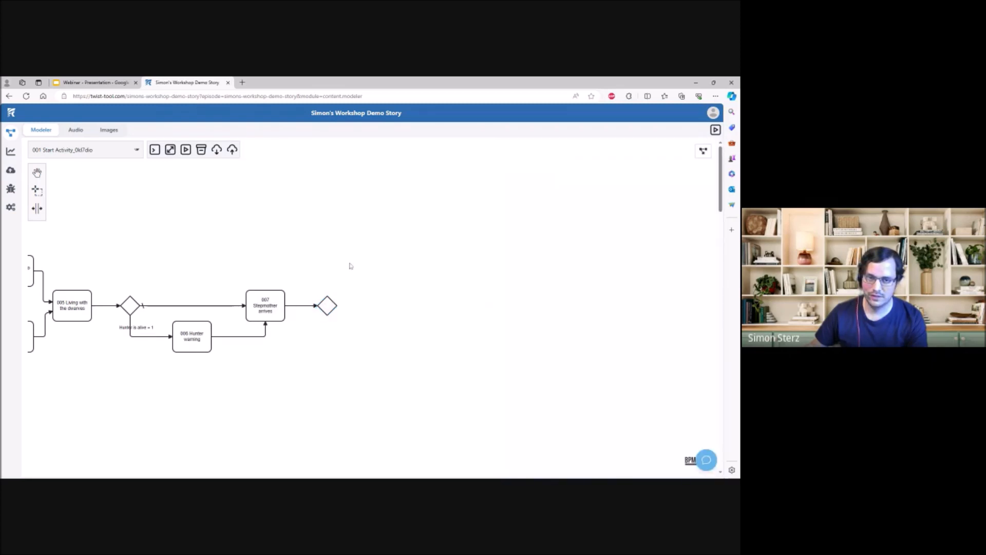
- Branch the gateway after 007 into two new activities, one above and one below
drag(352, 267, 315, 265)
click(292, 306)
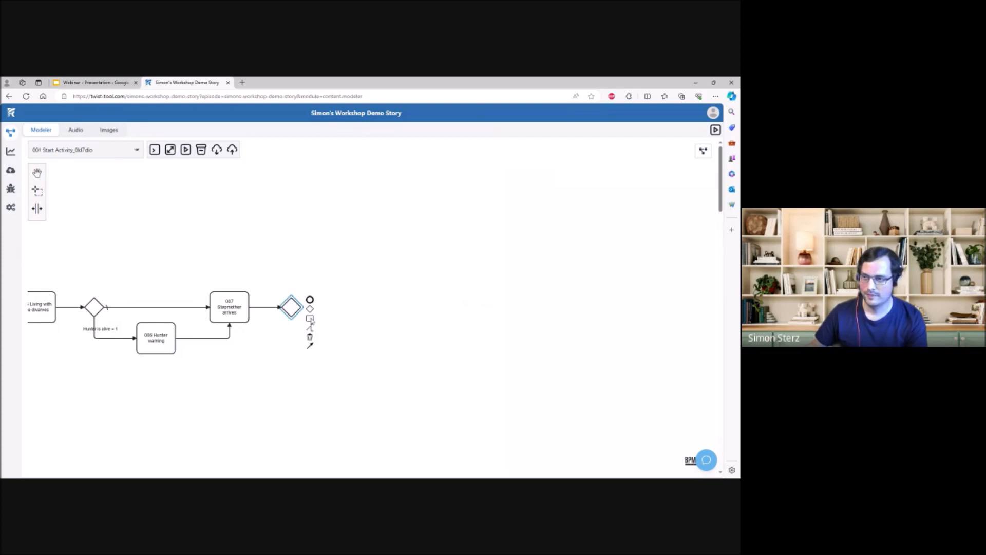
click(310, 318)
click(353, 273)
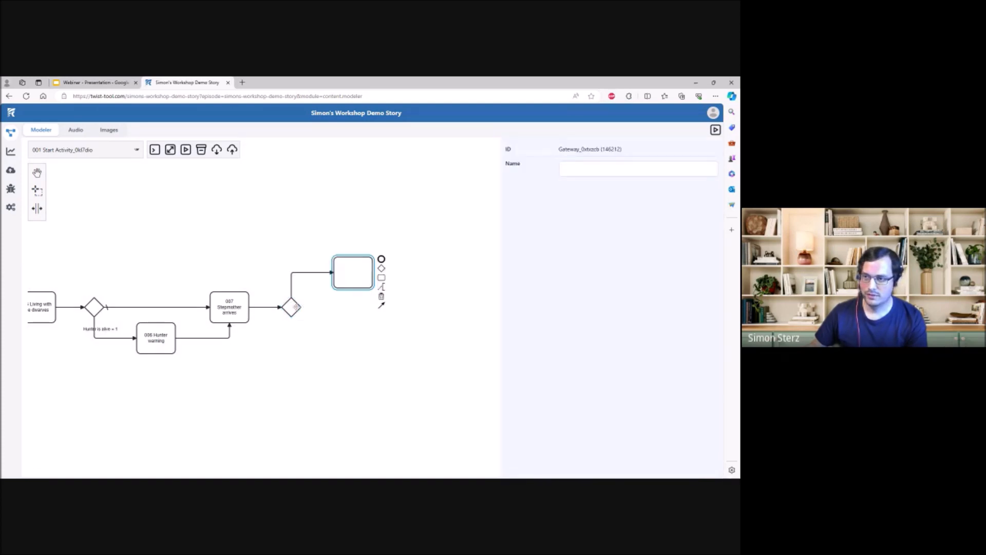
click(298, 311)
click(310, 318)
click(349, 335)
- Create the variable "Honest to dwarves" on the "004a Honest to dwarves" activity and set it to 1
drag(79, 391, 344, 406)
click(249, 293)
click(251, 282)
click(251, 282)
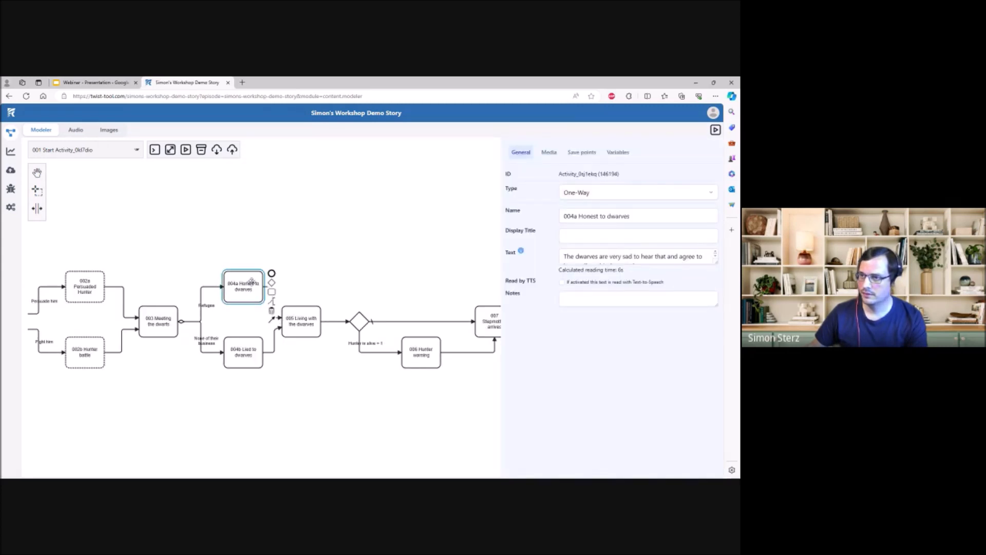
click(620, 155)
click(621, 178)
text(Hone)
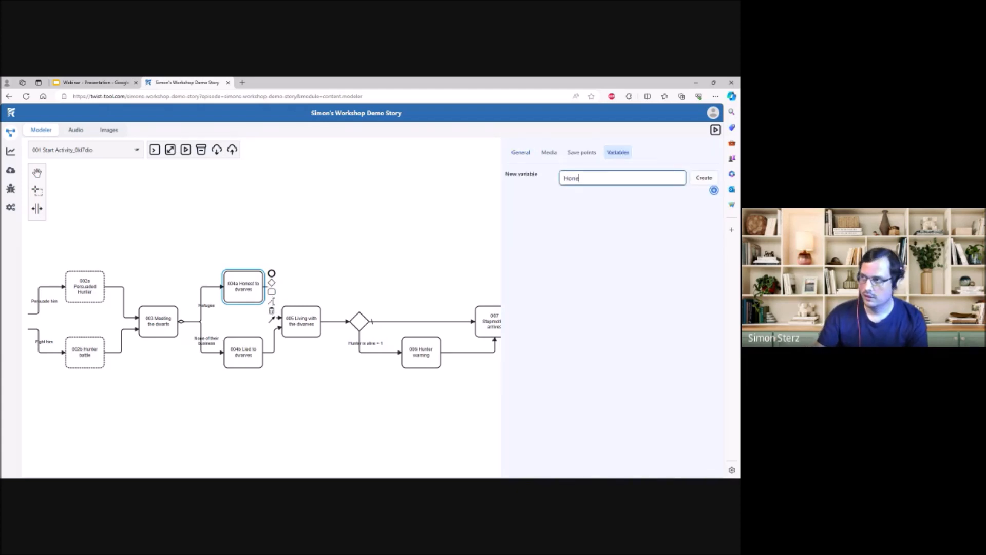
text(st to dwarves)
click(695, 179)
click(679, 202)
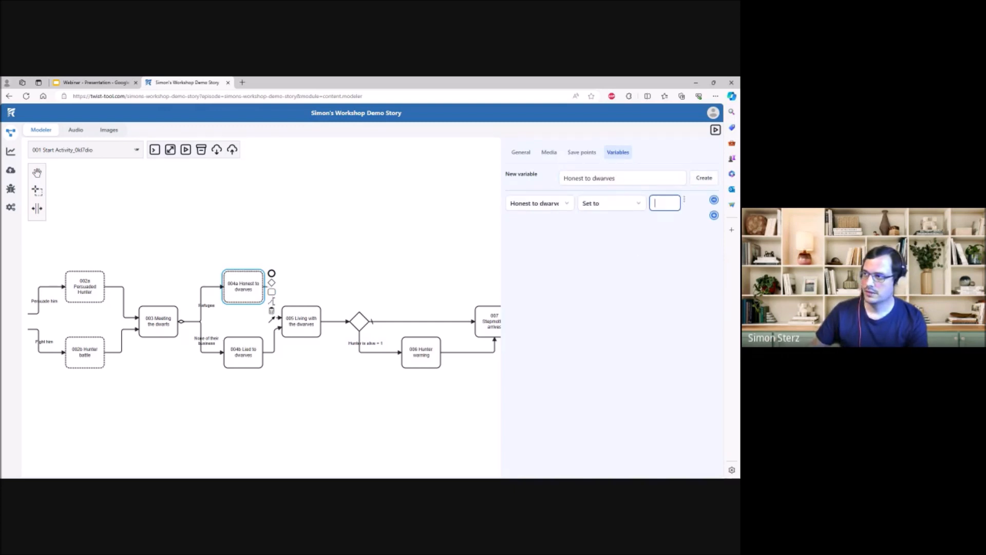
text(1)
- Make the "004b Lied to dwarves" activity set the "Honest to dwarves" variable to 0
click(241, 350)
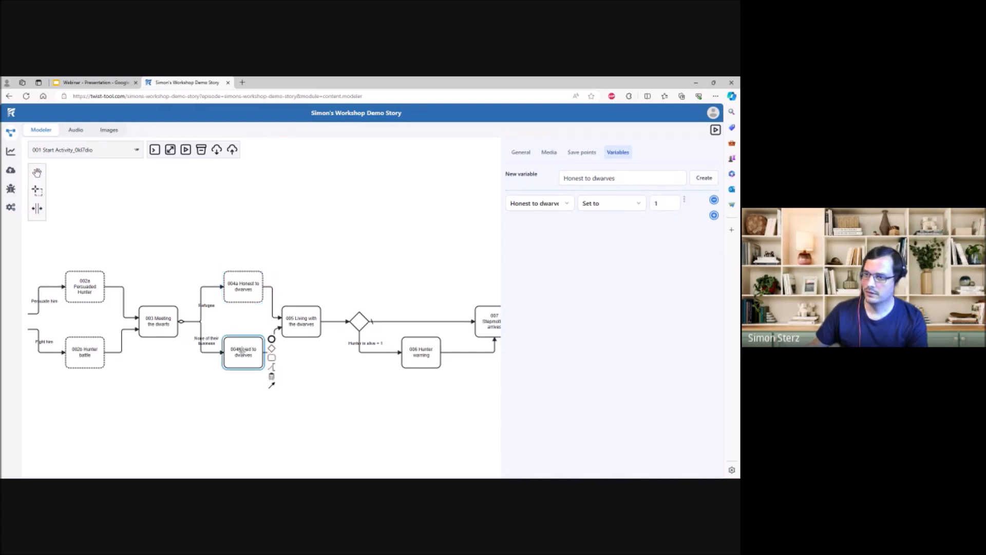
click(618, 152)
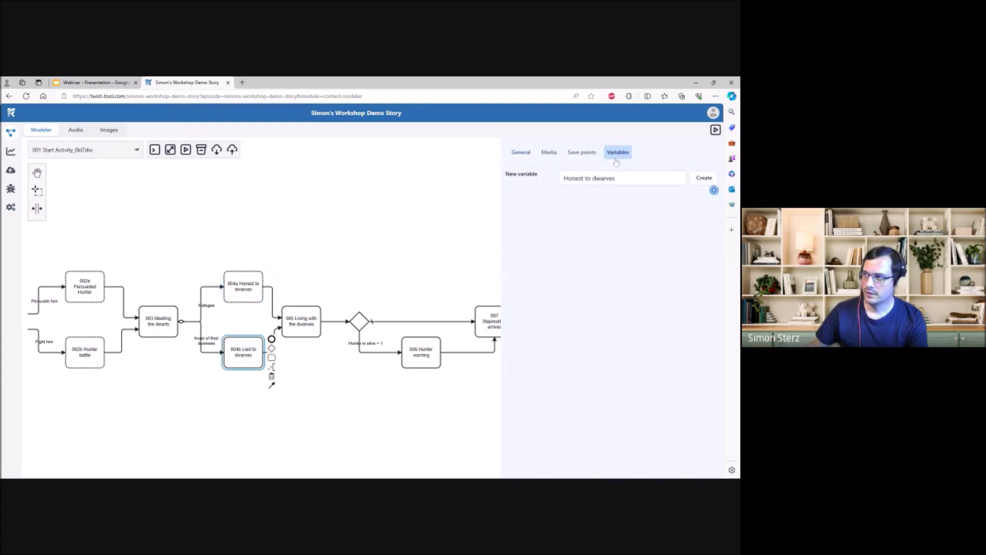
click(714, 191)
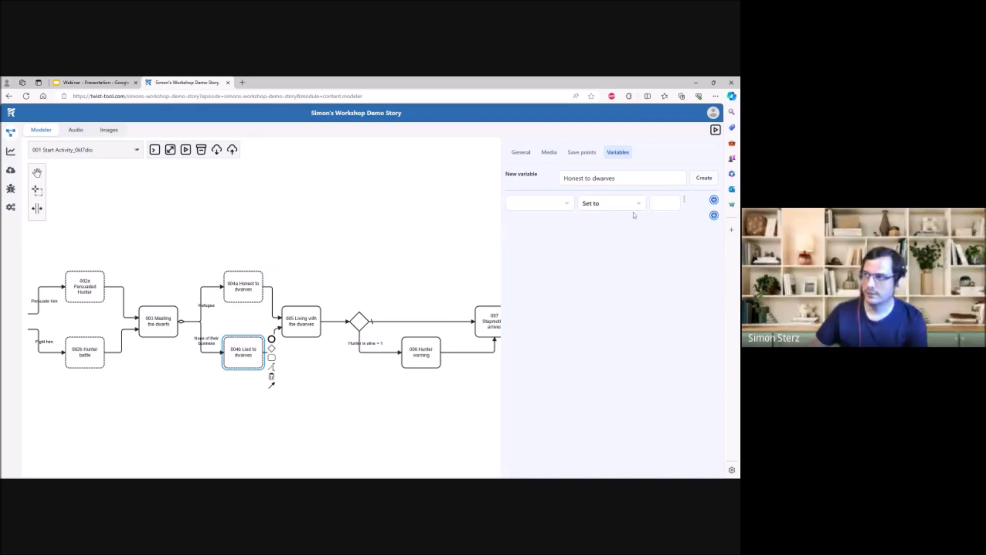
click(564, 215)
click(665, 203)
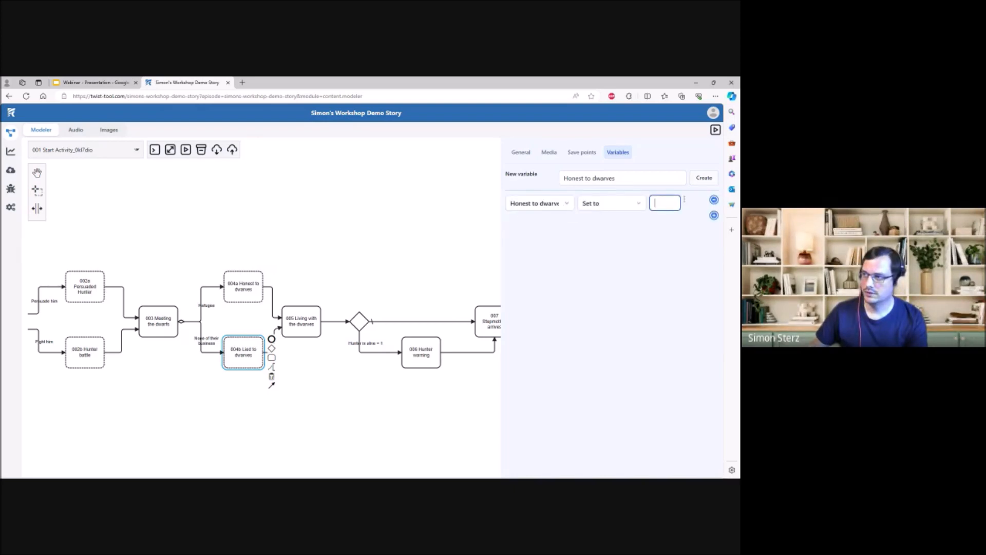
text(0)
click(422, 241)
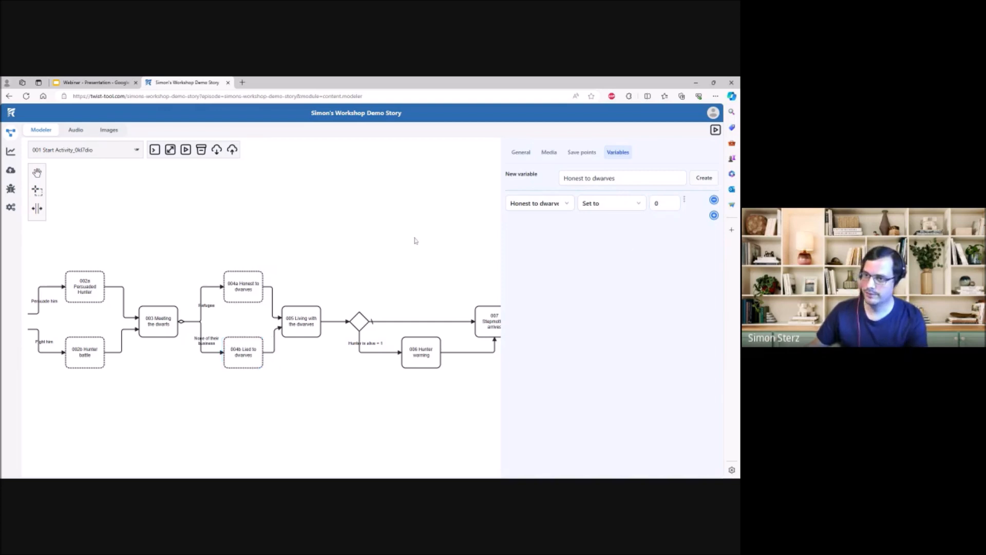
- Make the lower flow of the gateway after 007 a Condition that requires "Honest to dwarves" = 1
scroll(218, 262, right, 6)
click(274, 331)
click(645, 170)
click(635, 179)
click(582, 190)
click(575, 221)
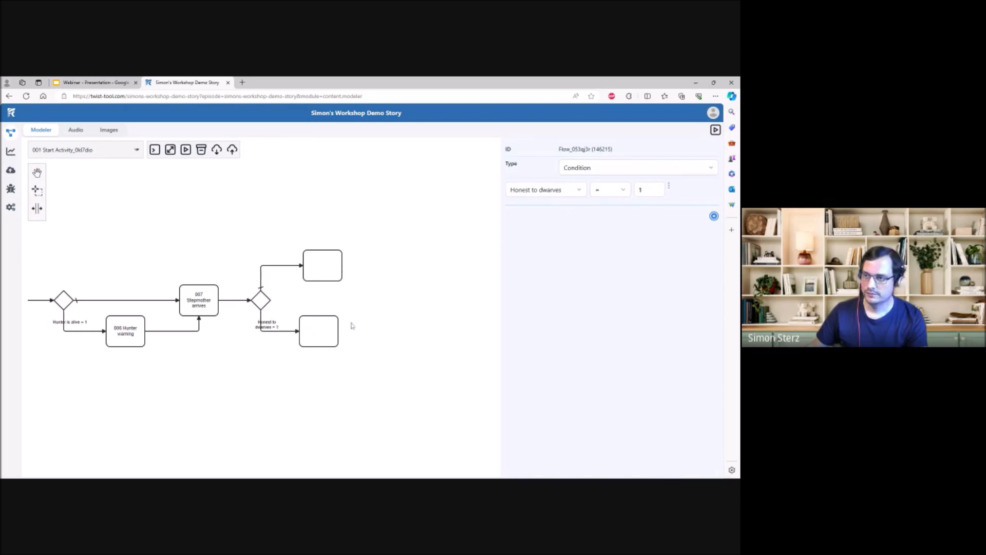
- Name the activity on the lower conditional branch after 007 "008b Dwarves to the rescue"
click(321, 332)
click(585, 215)
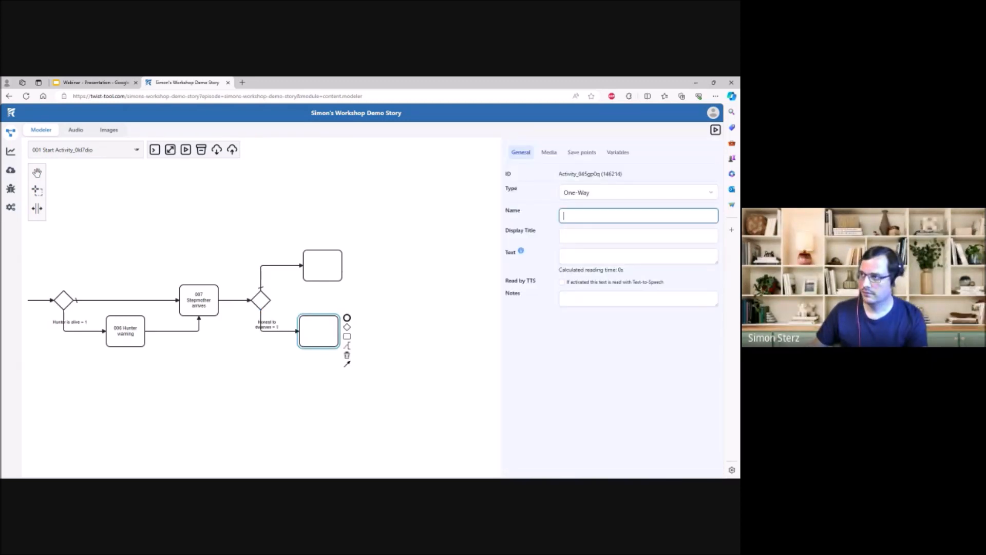
text(008a)
text(b Dwa)
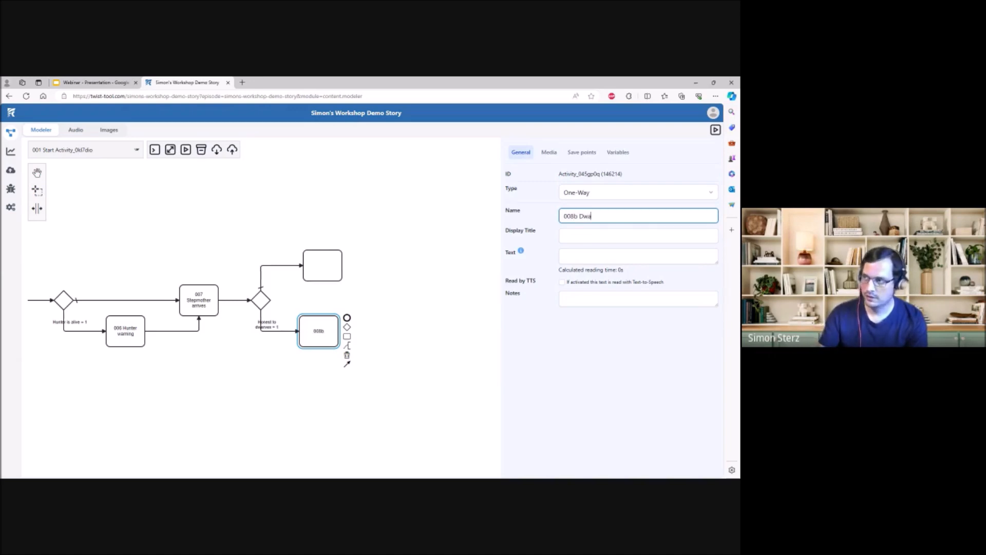
text(rves to th)
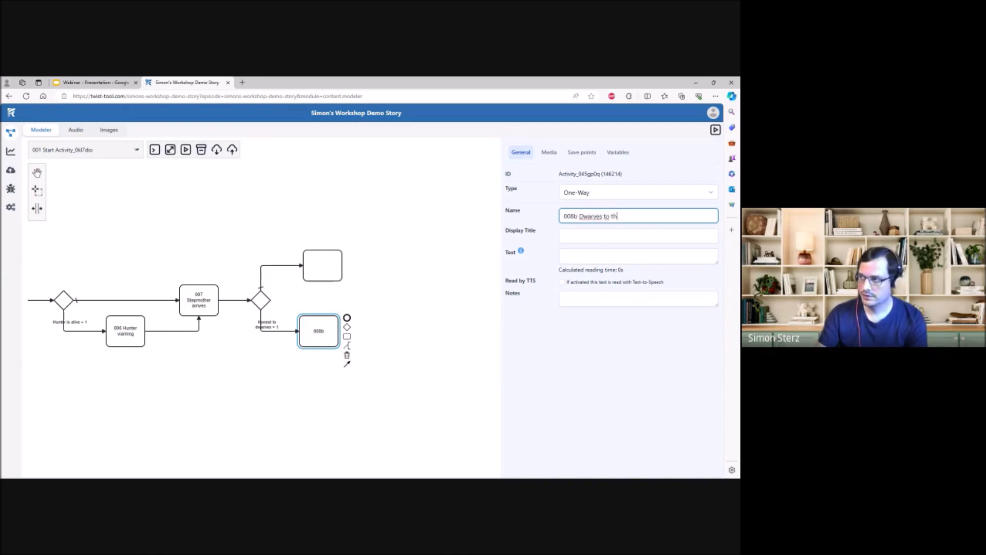
text(e rescue)
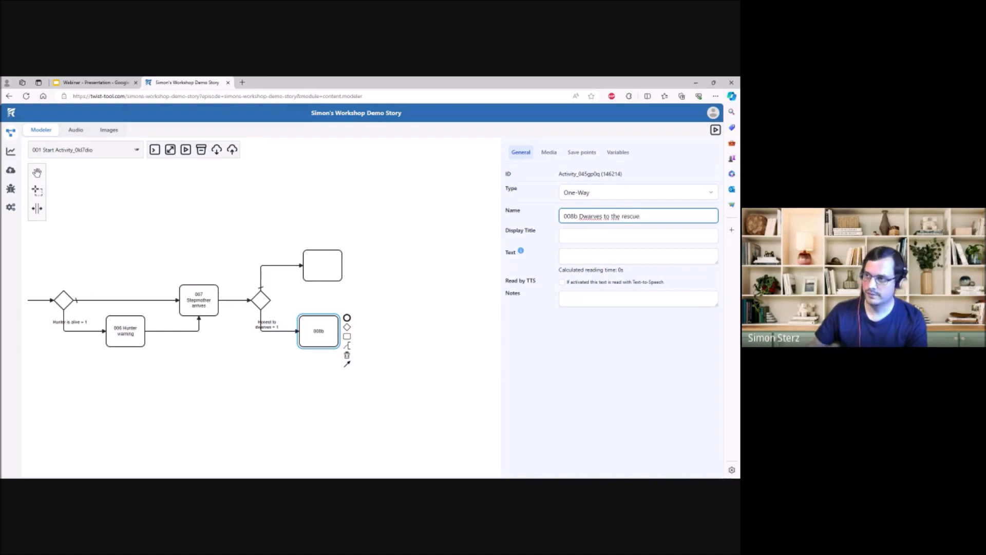
- Write the text of 008b, starting "The dwarves attack your evil step mother and everything is fine."
key(Tab)
text(The d)
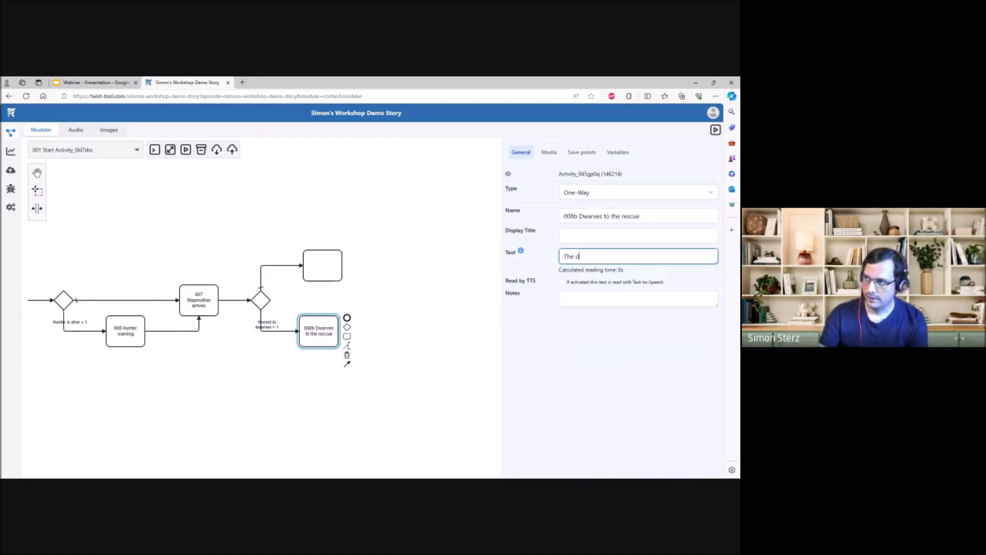
text(warves attack yo)
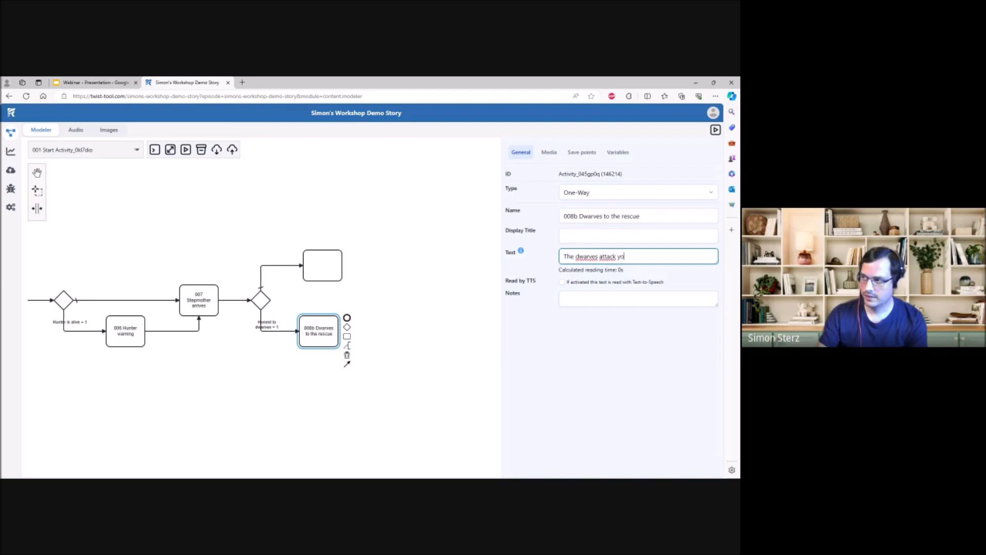
text(ur evil step m)
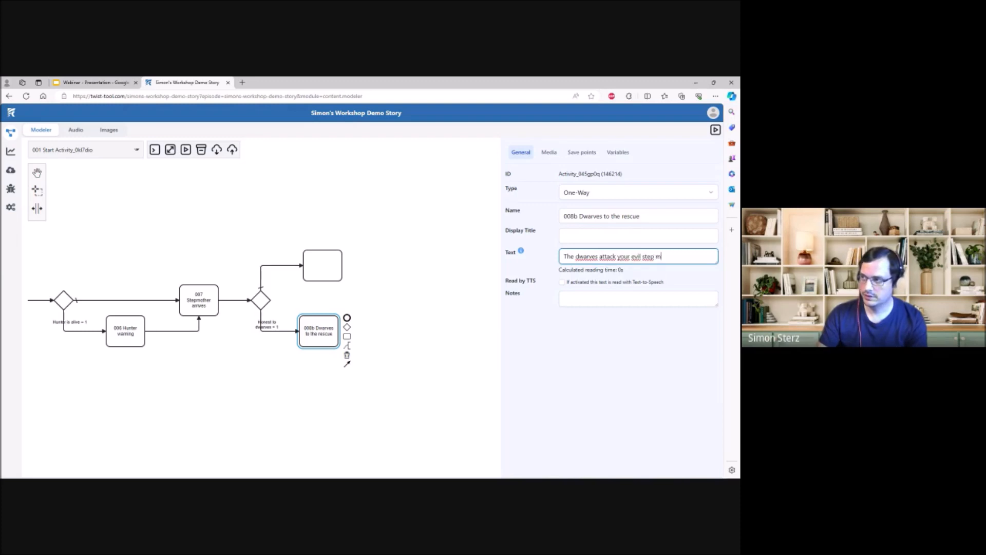
text(other is and)
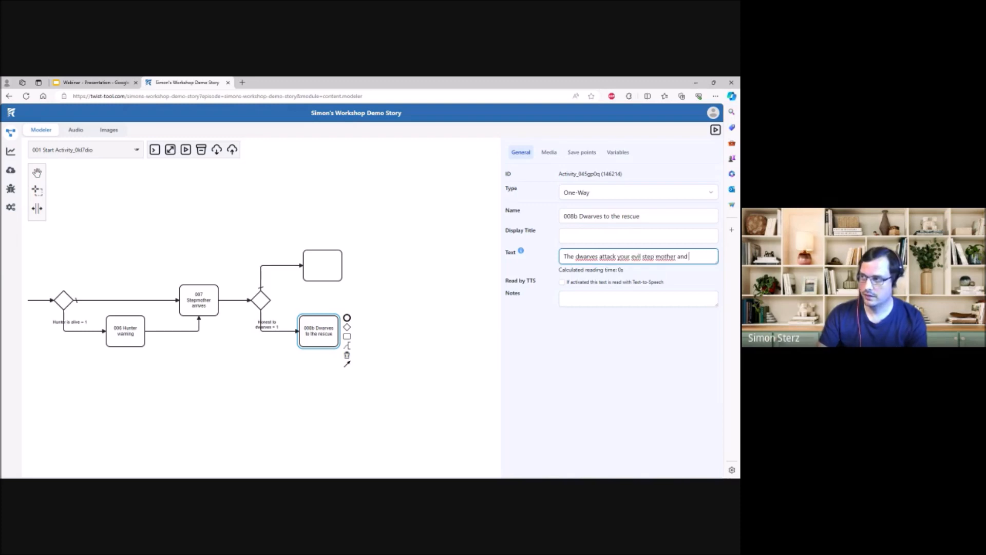
text( everything is fine. Hooray!)
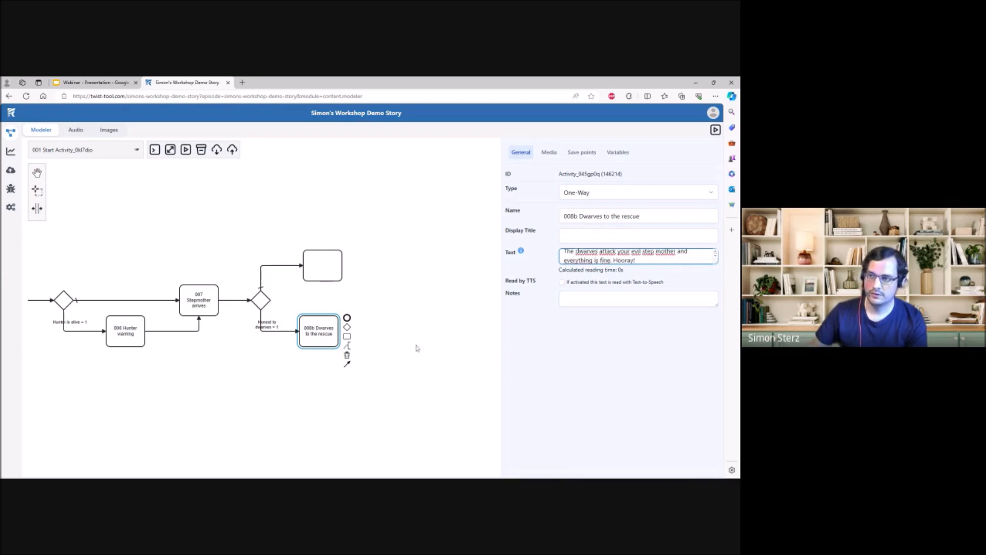
click(416, 345)
- Enter "008a Dwarves are confused" as the display title of the unnamed activity on the upper branch after 007
click(317, 268)
click(566, 235)
text(008a)
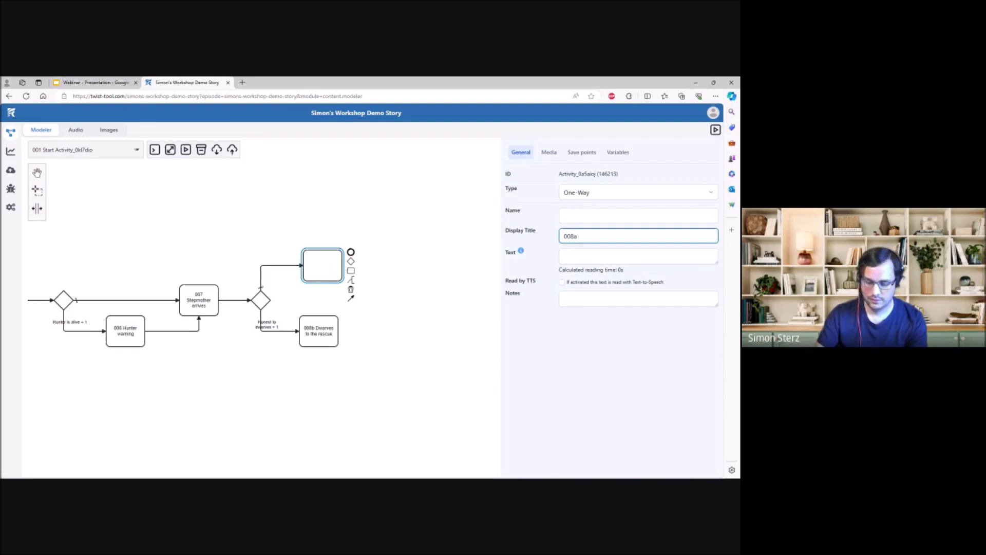
text( Dwarves are confused)
key(Tab)
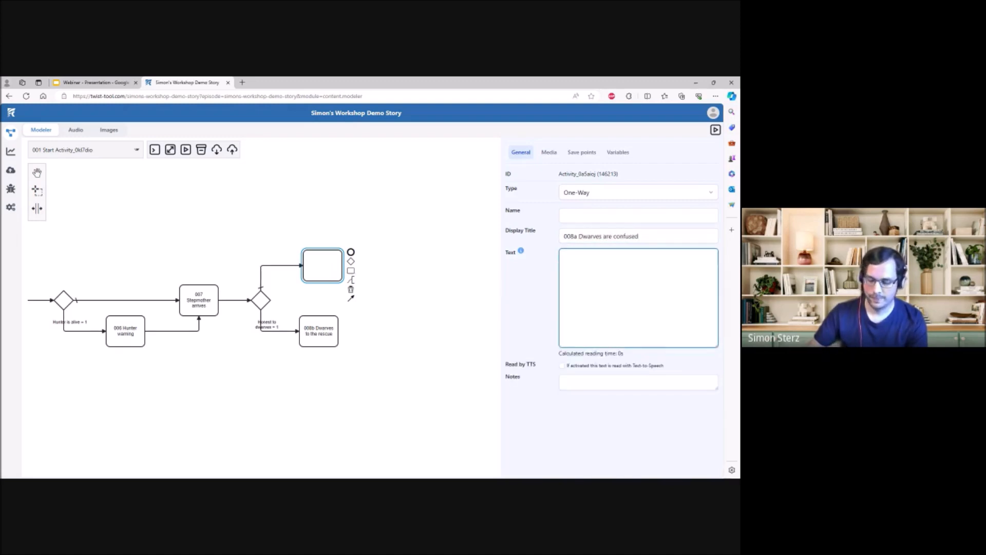
- Write the same activity's text as "The dwarves are disappointed in you for lying to them and refuse to help you. You die."
text(The dwarves are disapp)
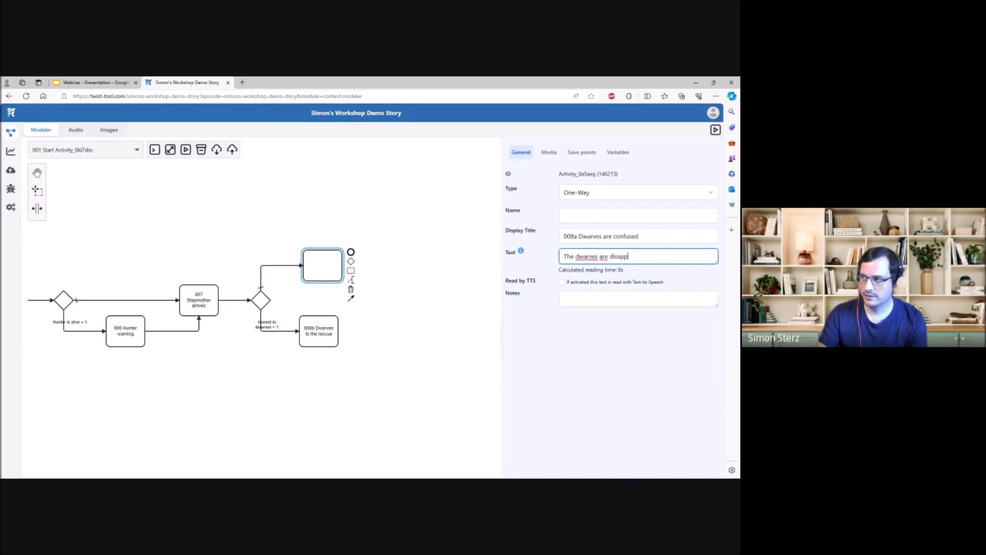
text(ointed in you for lying to)
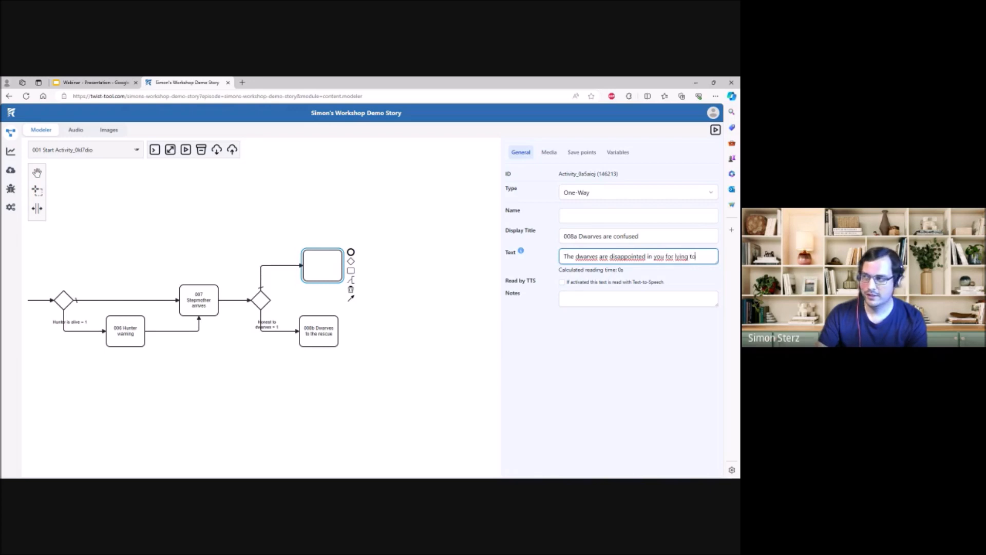
text( them and refuse to)
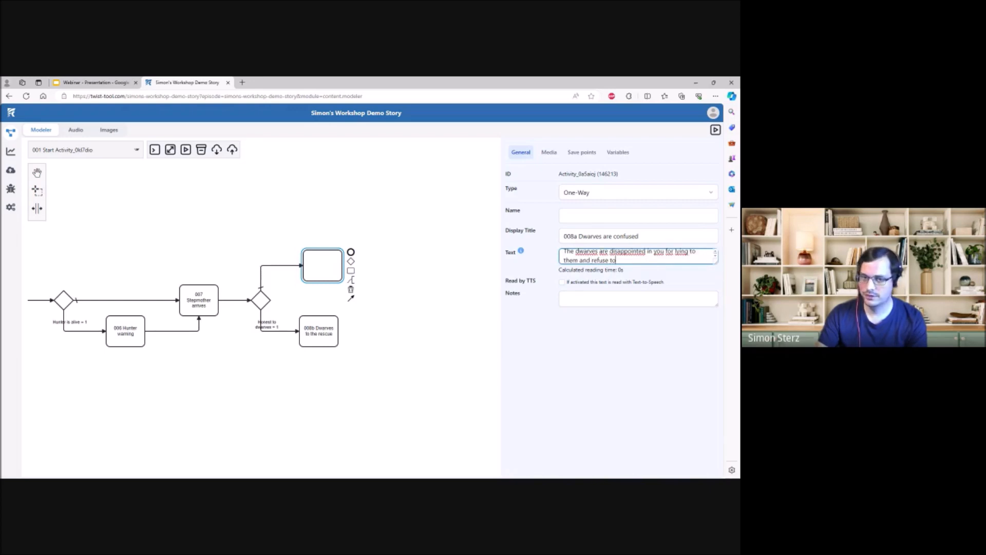
text( help you. You die.)
click(593, 378)
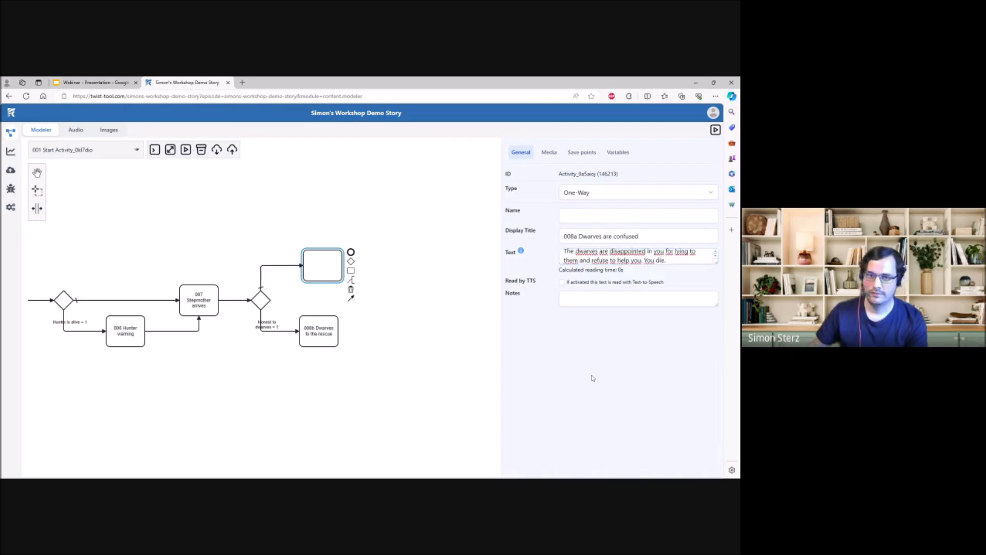
click(419, 385)
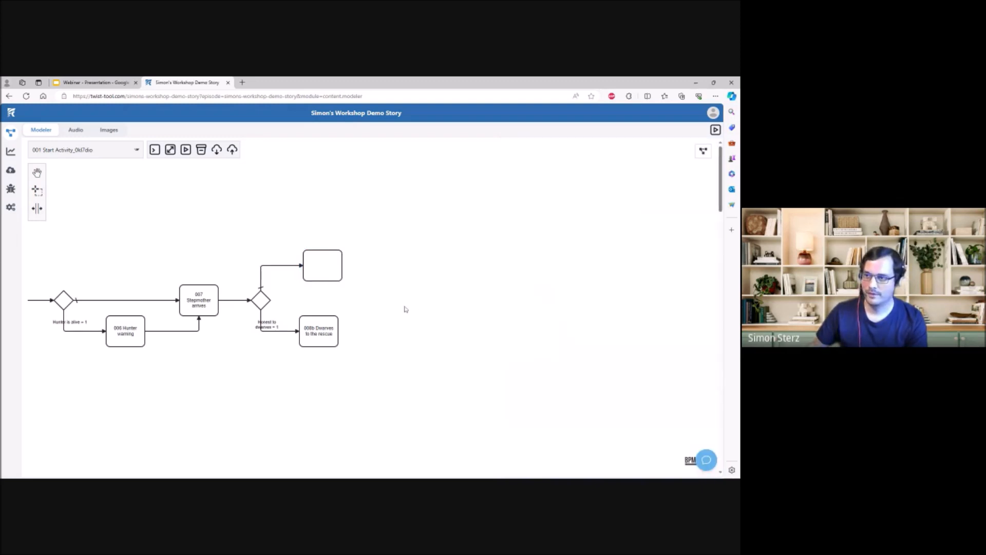
- Move "008a Dwarves are confused" from the upper activity's display title to its name
click(333, 268)
click(642, 236)
drag(642, 237, 564, 237)
key(ctrl+x)
click(640, 215)
key(ctrl+v)
click(421, 347)
click(237, 271)
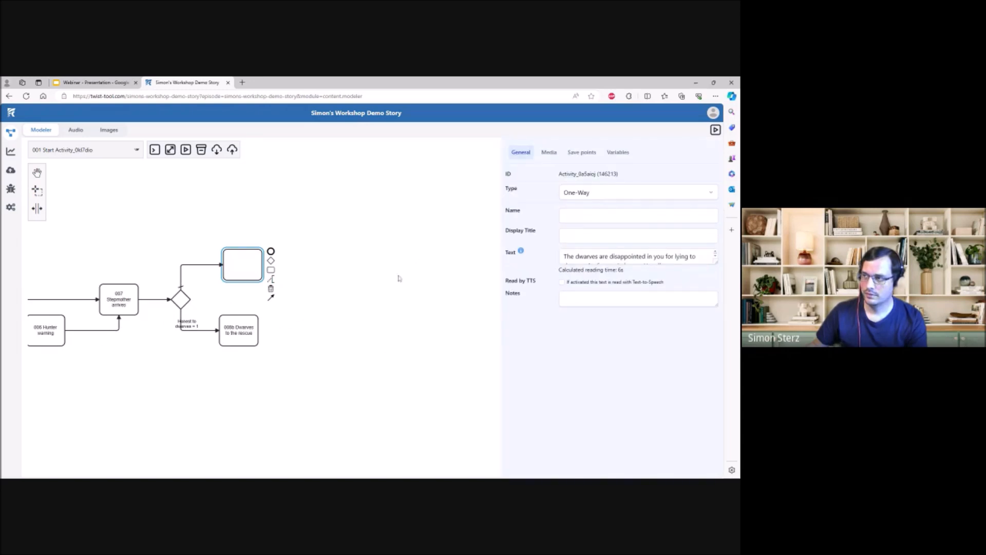
click(612, 215)
key(ctrl+v)
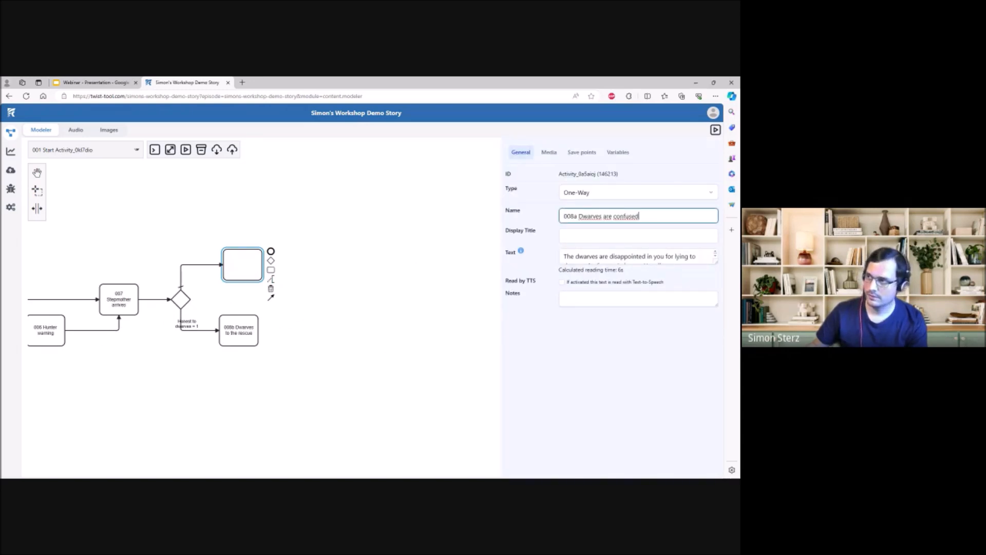
click(649, 396)
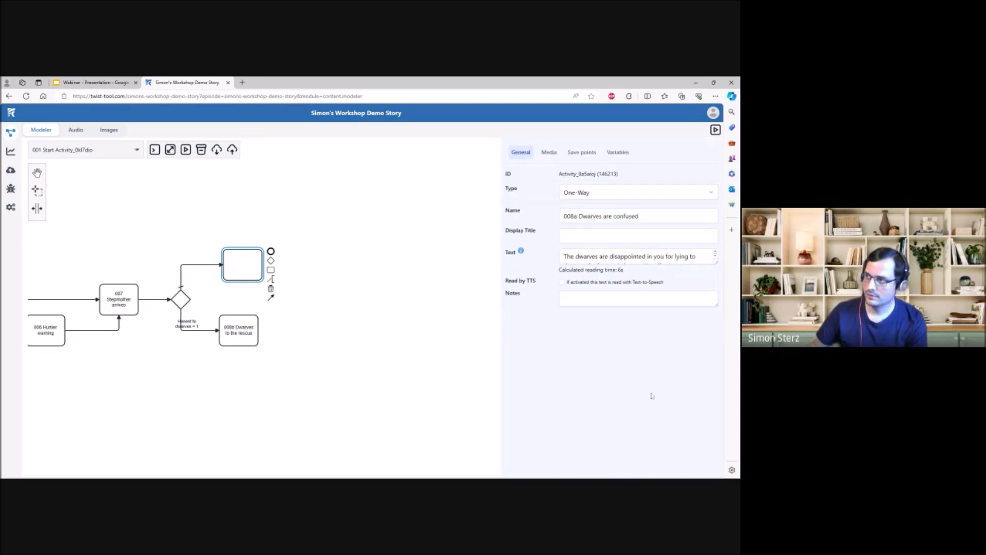
click(355, 293)
- Create the variable "Good Snowwhite" on the "001 Start" activity and set it to 0
drag(240, 275, 236, 275)
click(280, 301)
drag(79, 405, 429, 399)
drag(326, 391, 410, 403)
click(206, 277)
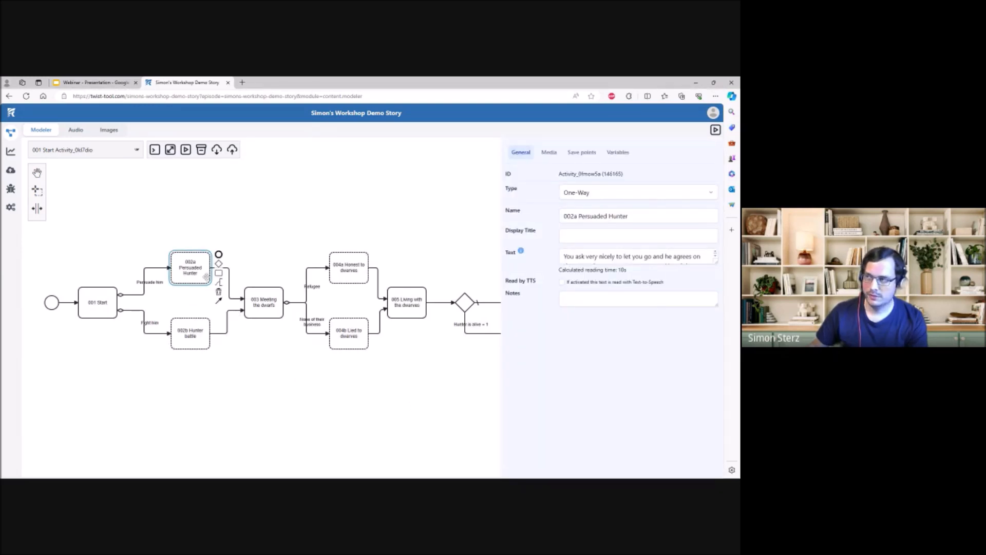
click(615, 159)
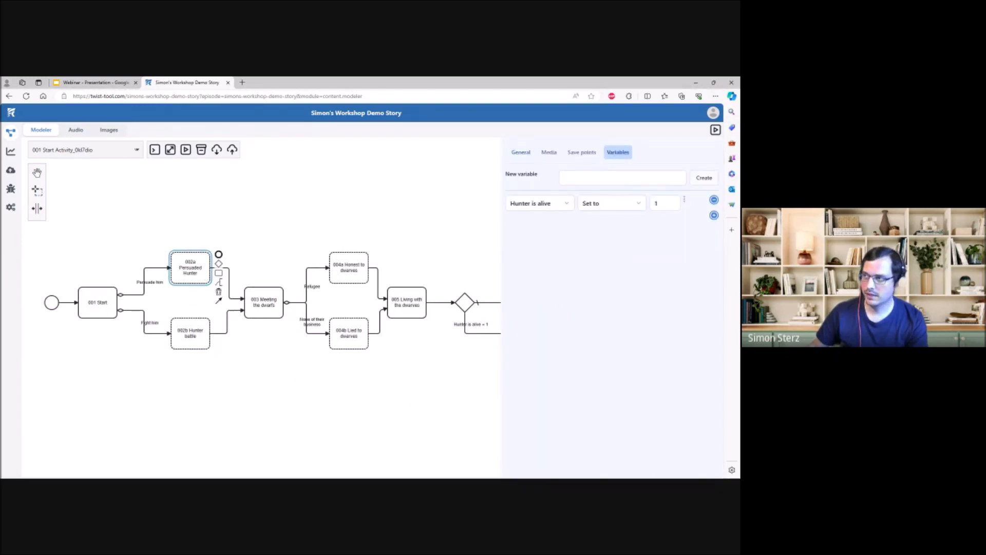
click(705, 177)
text(Good Snowwhite)
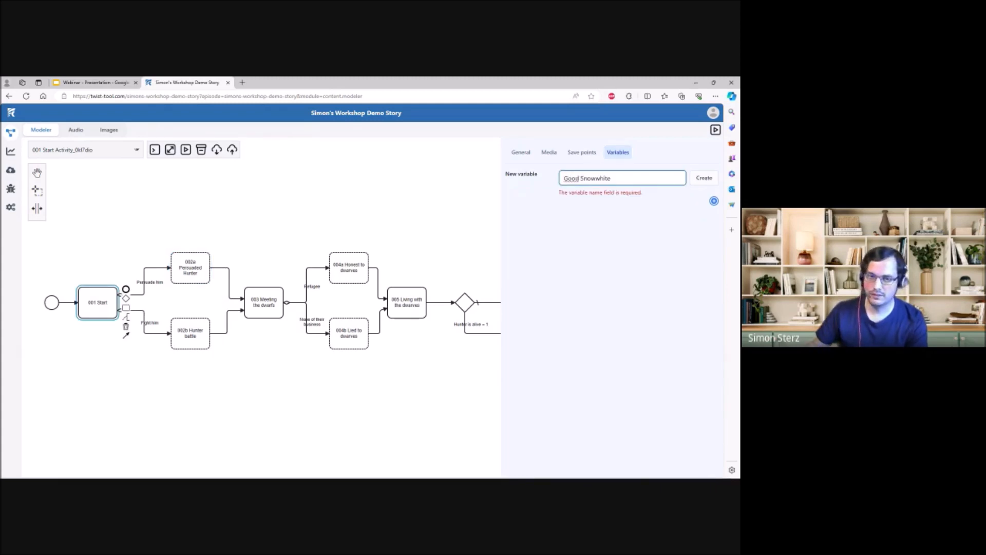
click(704, 177)
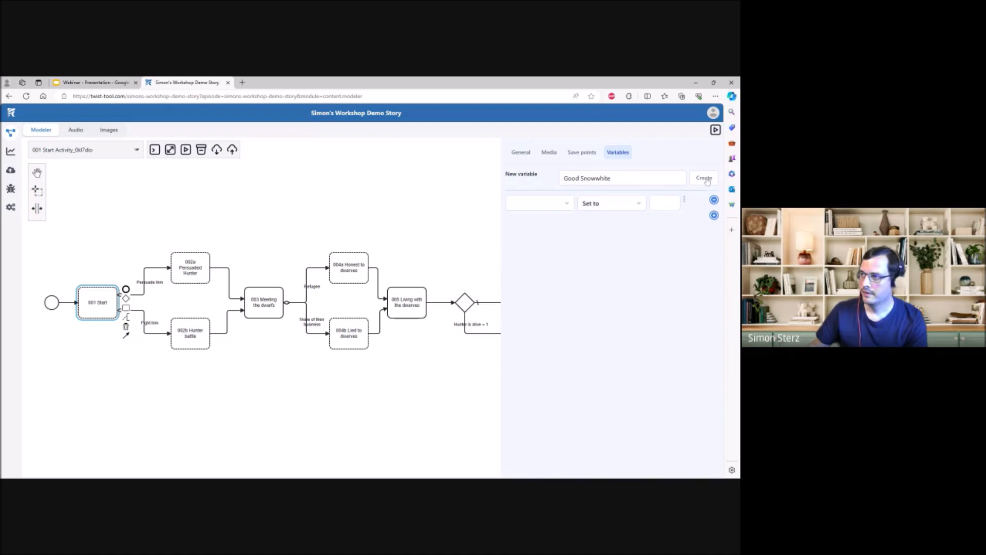
click(655, 208)
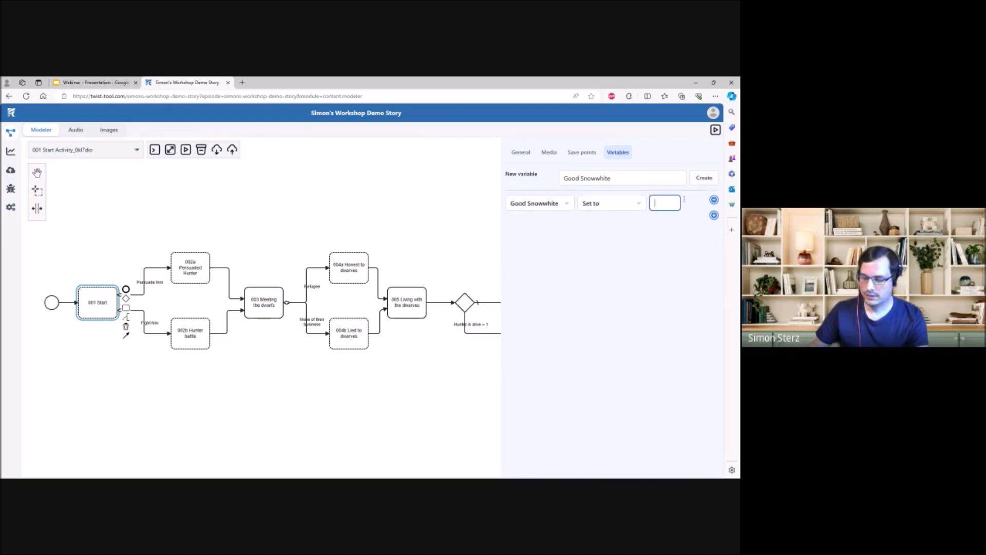
text(0)
click(260, 212)
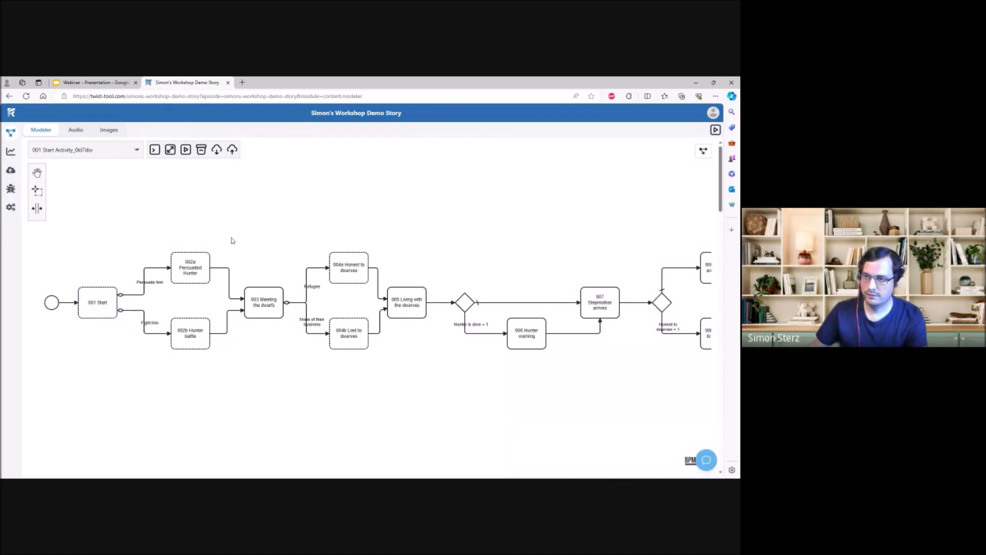
- Make the "002a Persuaded Hunter" activity also increase the "Good Snowwhite" variable by 1
click(191, 276)
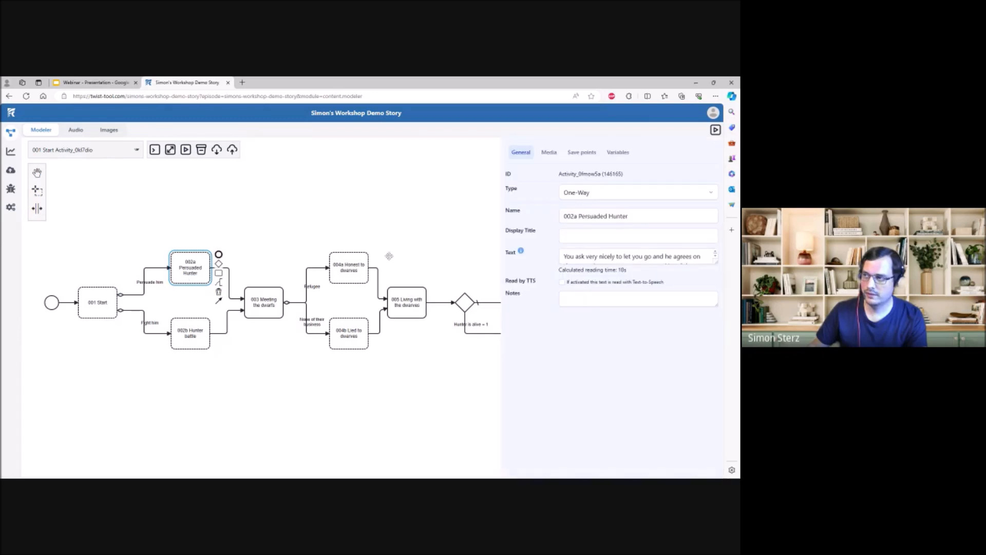
click(617, 154)
click(565, 206)
click(714, 215)
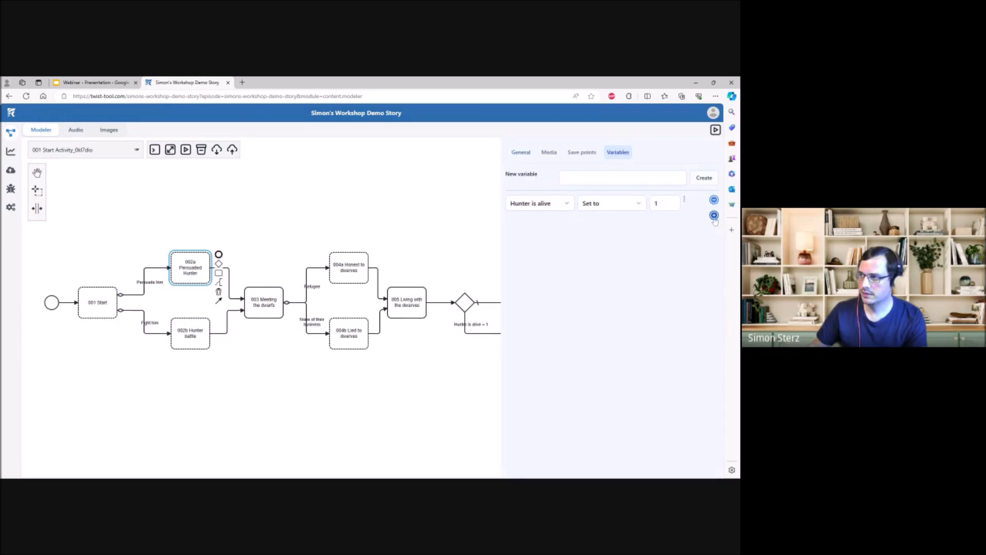
click(565, 245)
click(633, 234)
click(618, 263)
click(612, 287)
click(665, 229)
text(1)
click(640, 298)
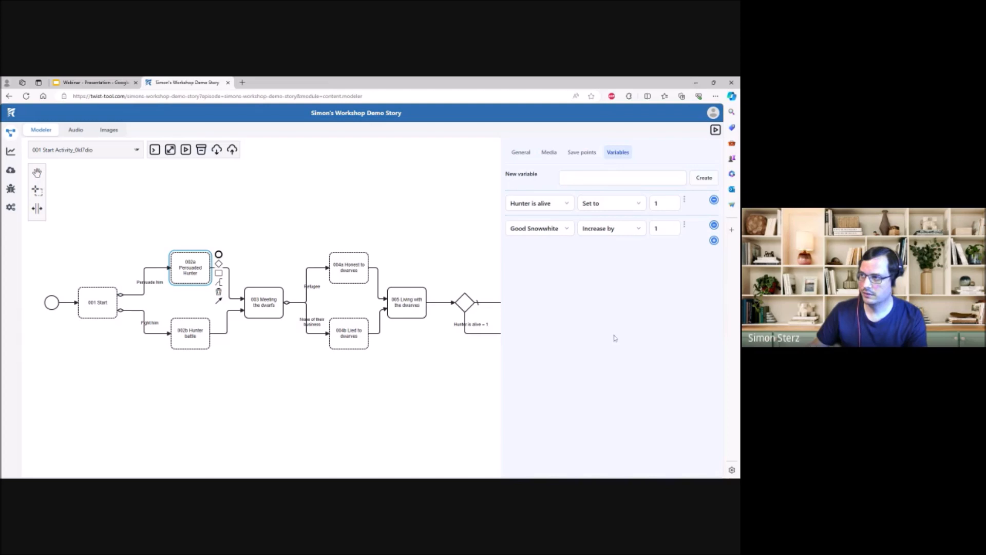
click(467, 389)
- Make the "004a Honest to dwarves" activity also increase the "Good Snowwhite" variable by 1
click(359, 269)
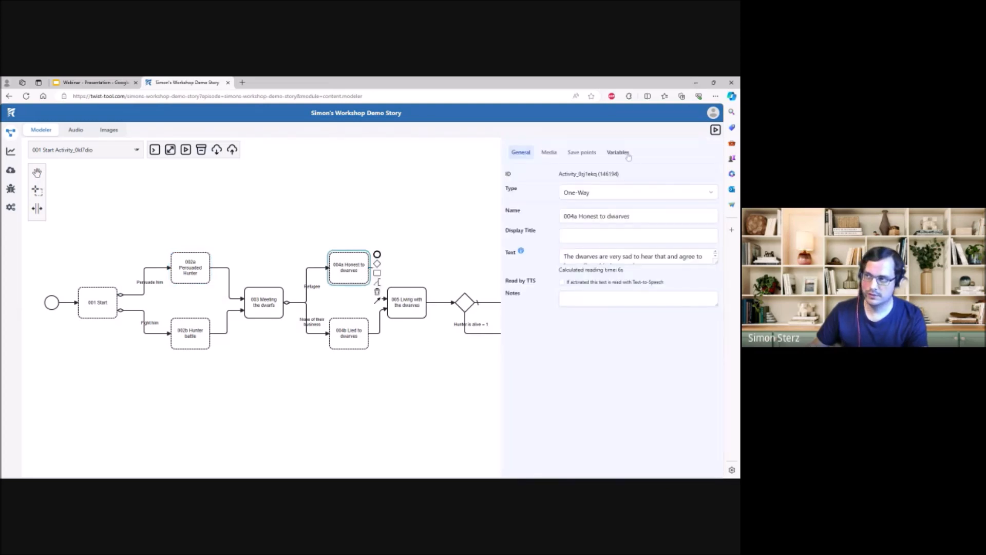
click(618, 153)
click(714, 215)
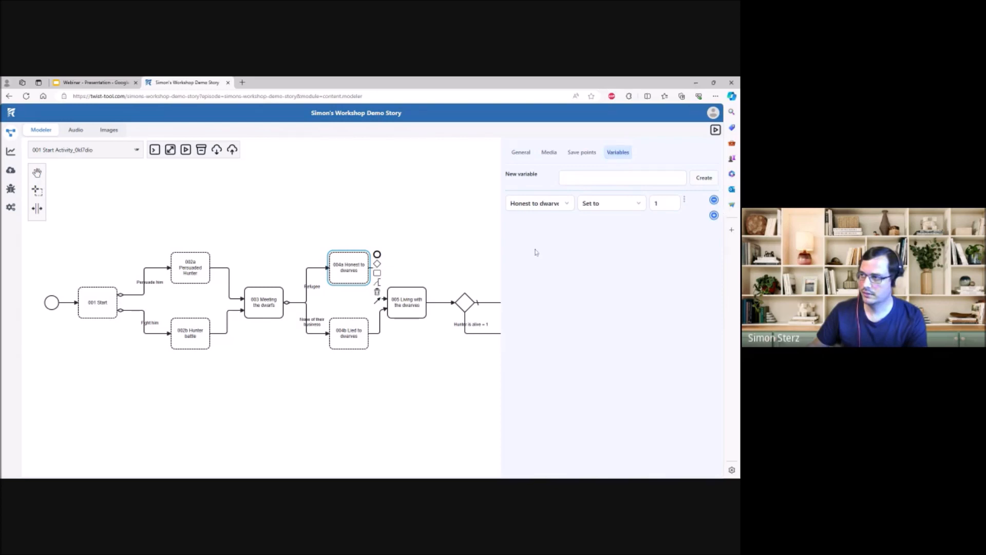
click(555, 253)
click(644, 235)
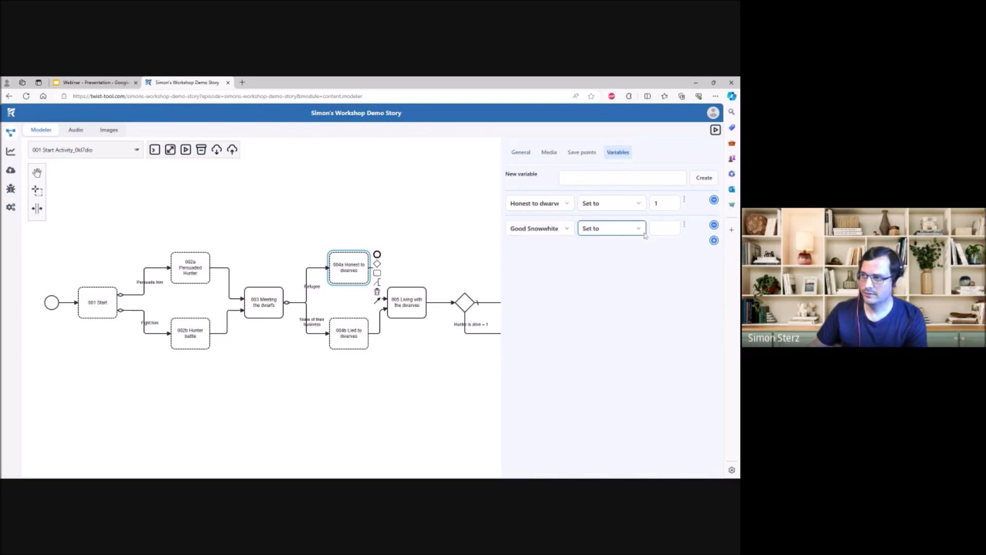
click(625, 259)
click(663, 233)
text(1)
click(657, 255)
click(465, 347)
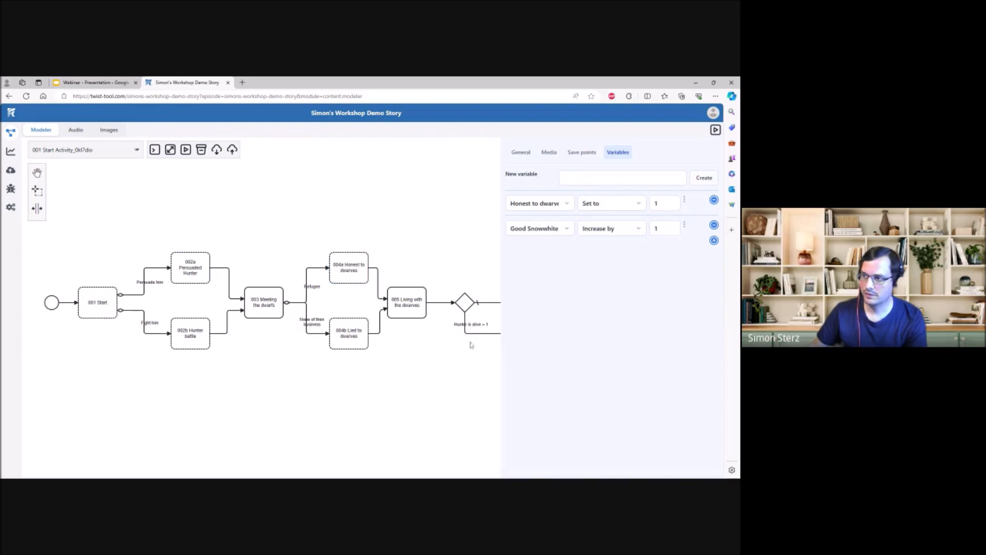
- Add a gateway after the 008 activities and connect both 008a and 008b to it
scroll(389, 363, right, 8)
click(328, 318)
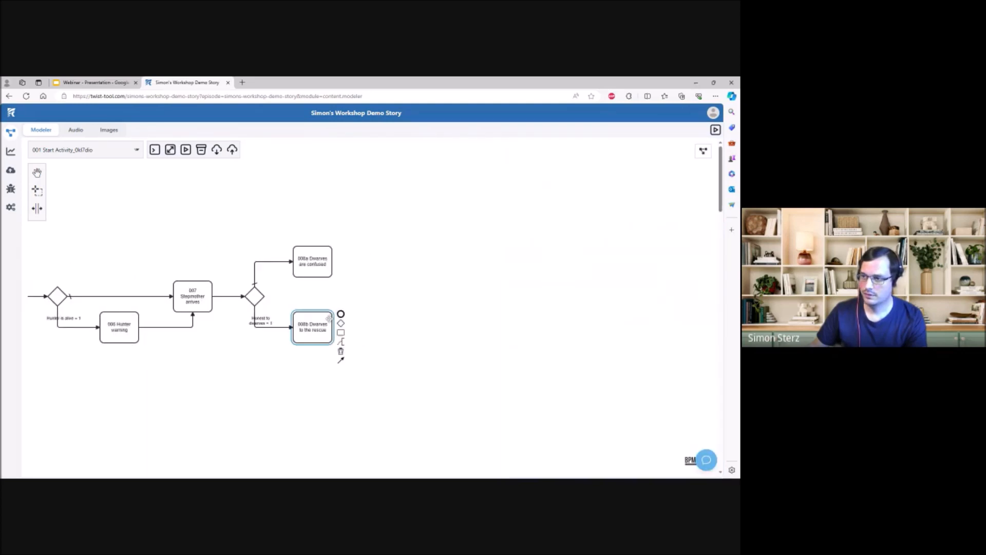
drag(341, 323, 278, 288)
click(324, 266)
click(294, 295)
- Append two new activities to the merging gateway, one on an upper branch and one on a lower branch
click(236, 282)
drag(254, 296, 310, 246)
click(237, 282)
drag(254, 295, 307, 317)
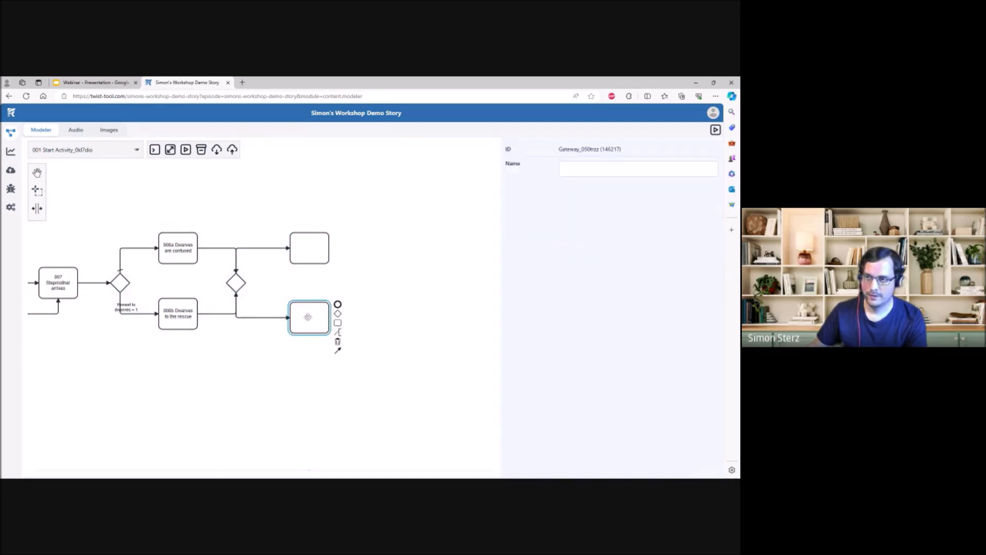
- Make the new gateway's lower flow a Condition that requires "Good Snowwhite" ≥ 1
click(307, 251)
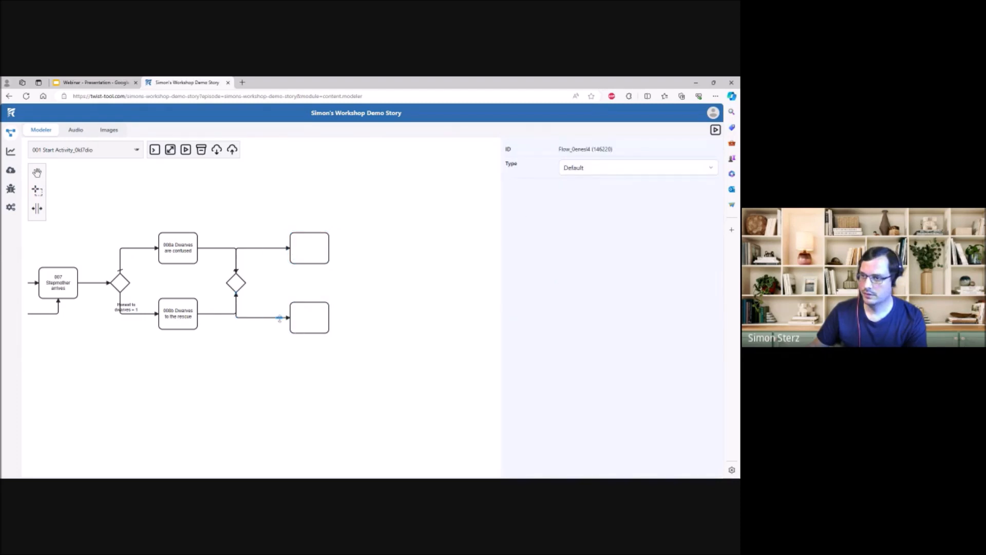
click(645, 168)
click(632, 183)
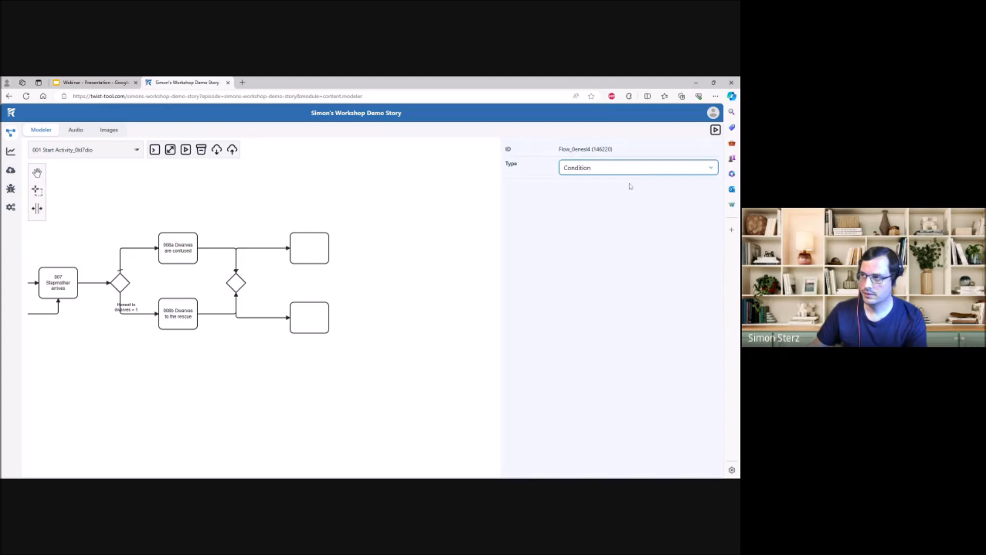
click(579, 194)
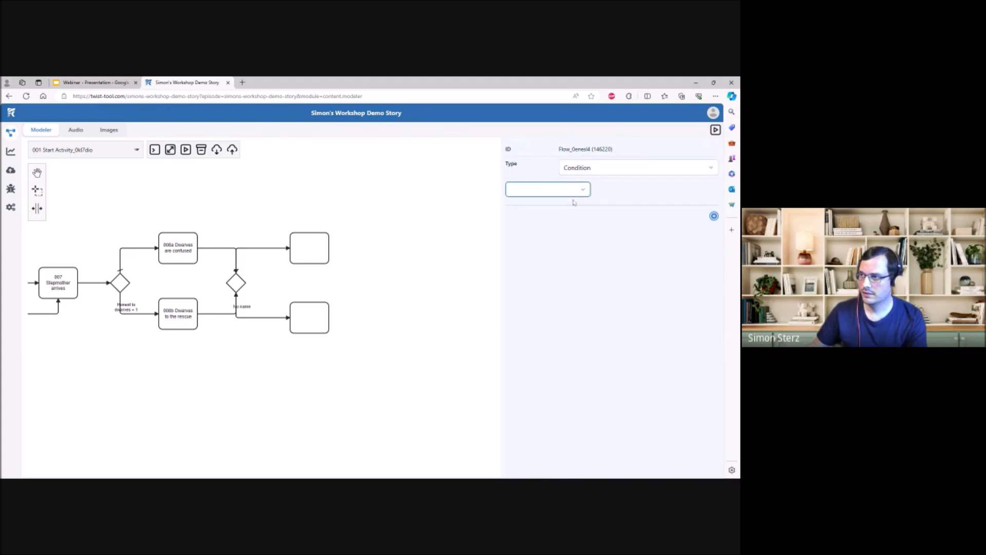
click(574, 202)
click(619, 192)
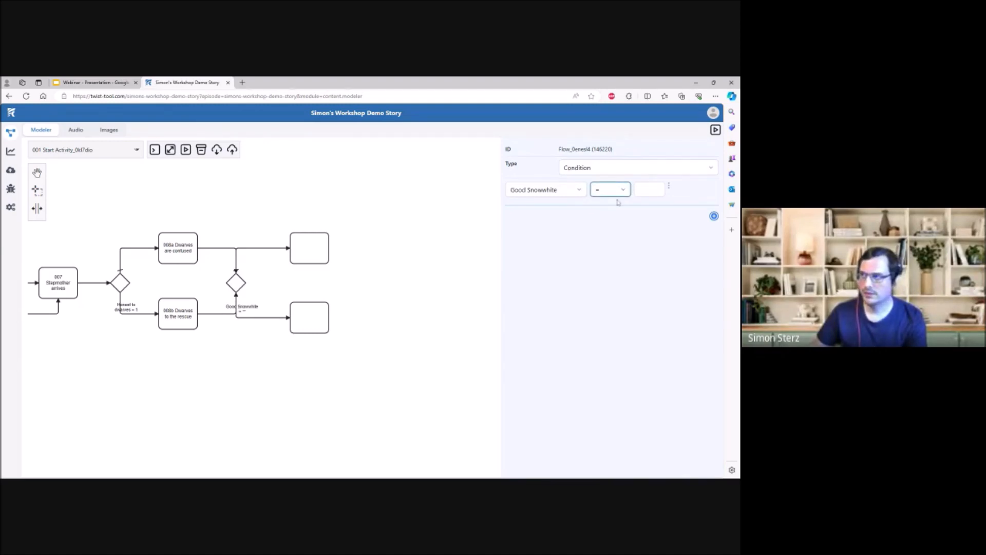
key(Tab)
text(1)
click(630, 249)
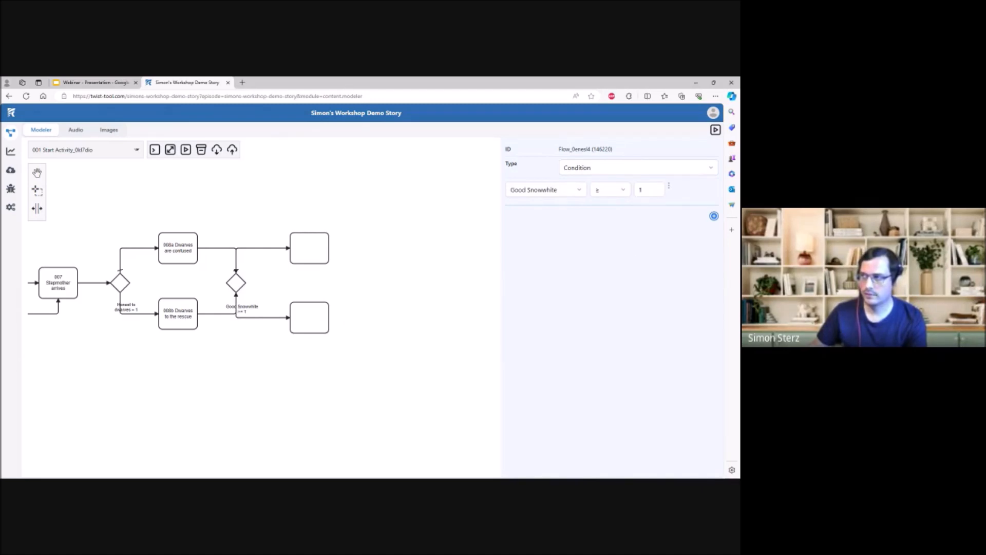
- Shift the "Good Snowwhite" condition label clear of the flow's vertical line and name the upper new activity "009a You were bad"
click(375, 306)
drag(259, 308, 262, 310)
click(314, 246)
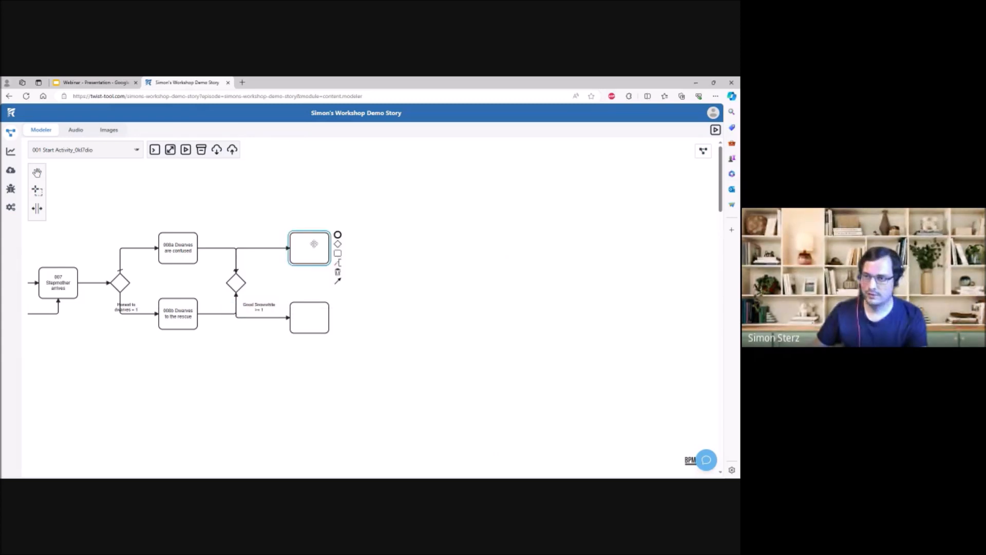
click(633, 216)
text(0)
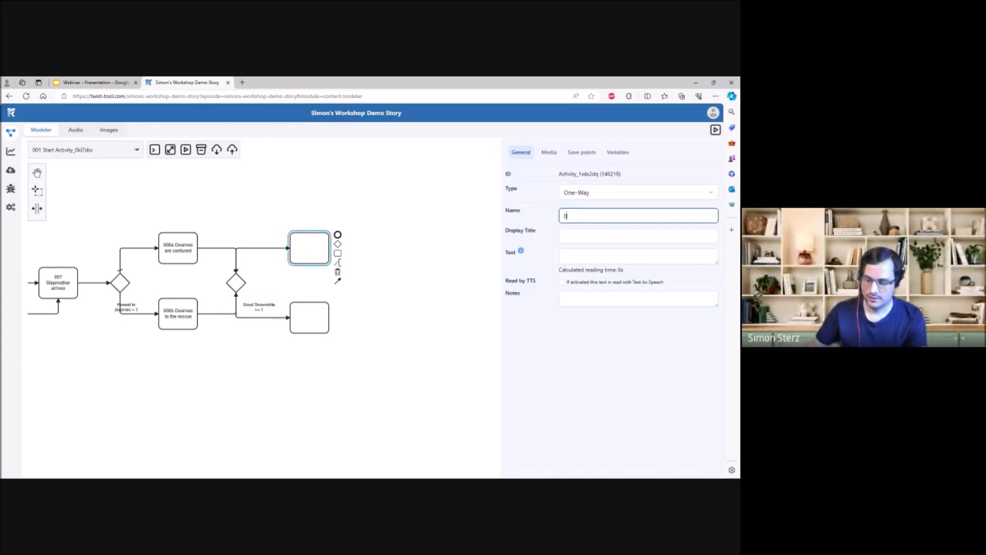
text(09a You were bad)
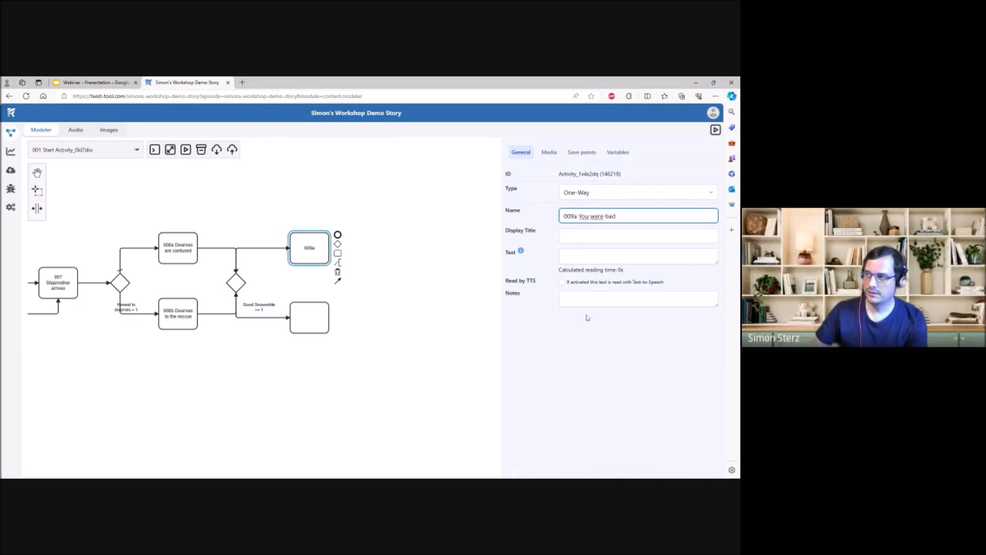
- Give the 009a activity the text "You were an evil Snowwhite." and leave its display title empty
key(Tab)
text(You wer)
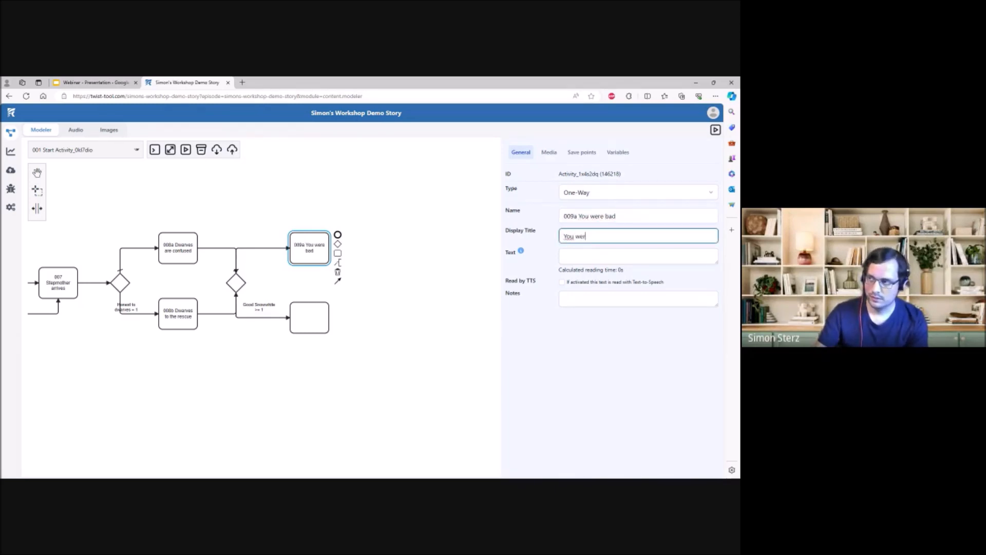
text(e an evil )
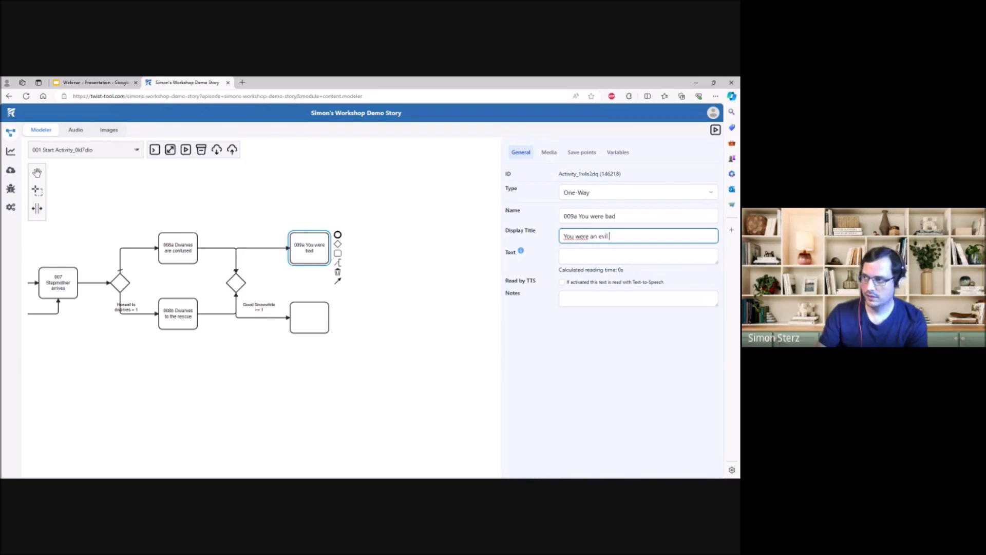
text(Snowwhite.)
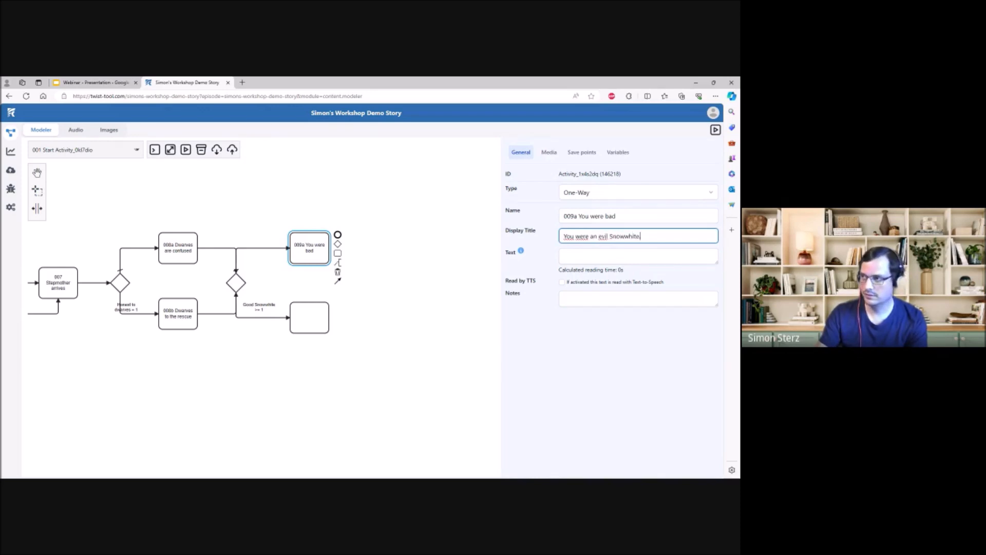
key(ctrl+a)
key(ctrl+x)
click(617, 255)
key(ctrl+v)
click(581, 424)
click(427, 320)
- Name the lower new activity "009b You were good" and set its text to "You were a good Snowwhite."
click(314, 315)
click(595, 216)
text(009)
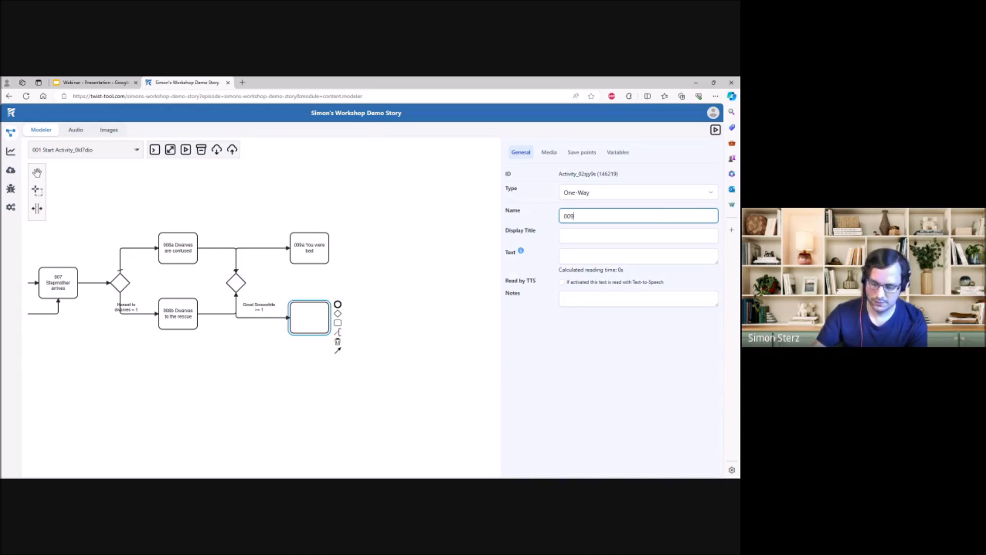
text(b You)
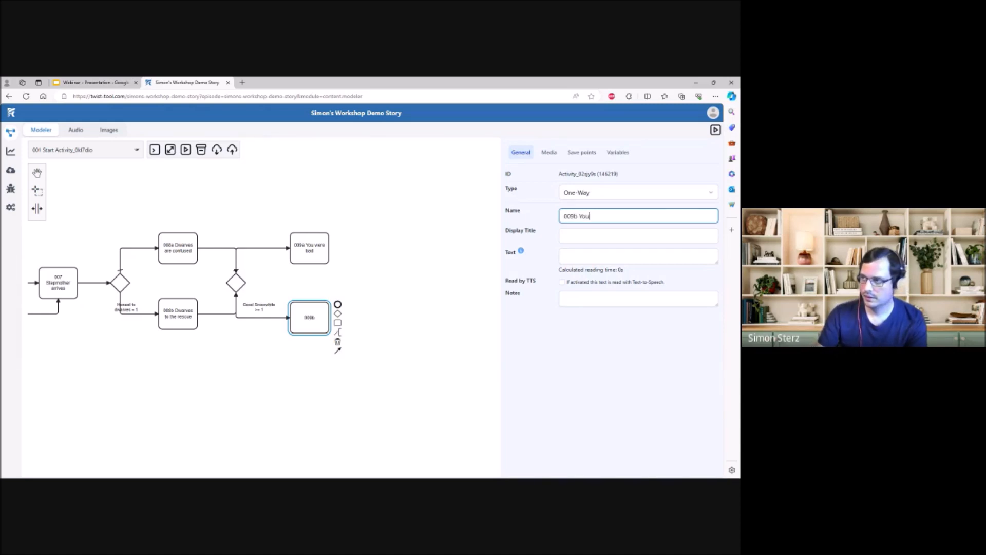
text( were good)
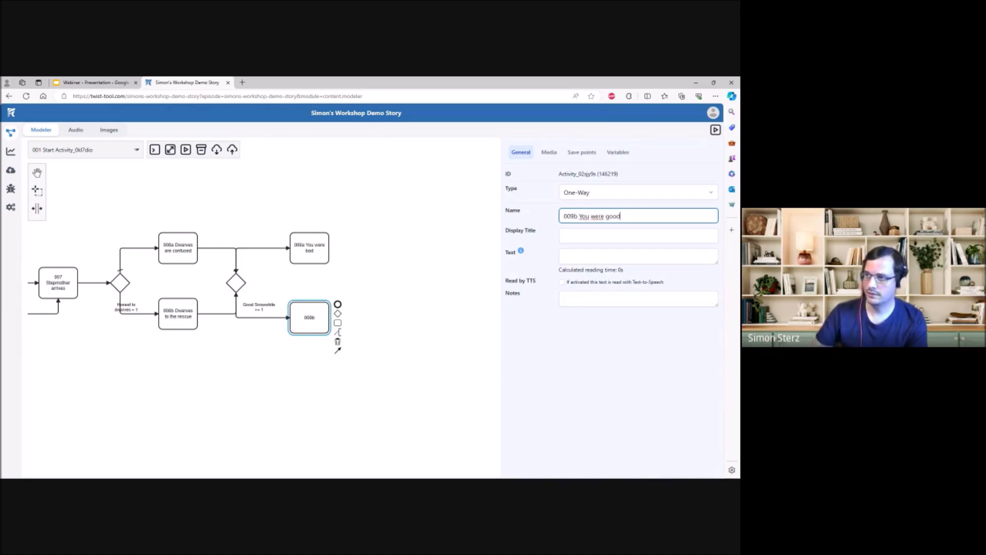
key(Tab)
key(Tab)
text(You w)
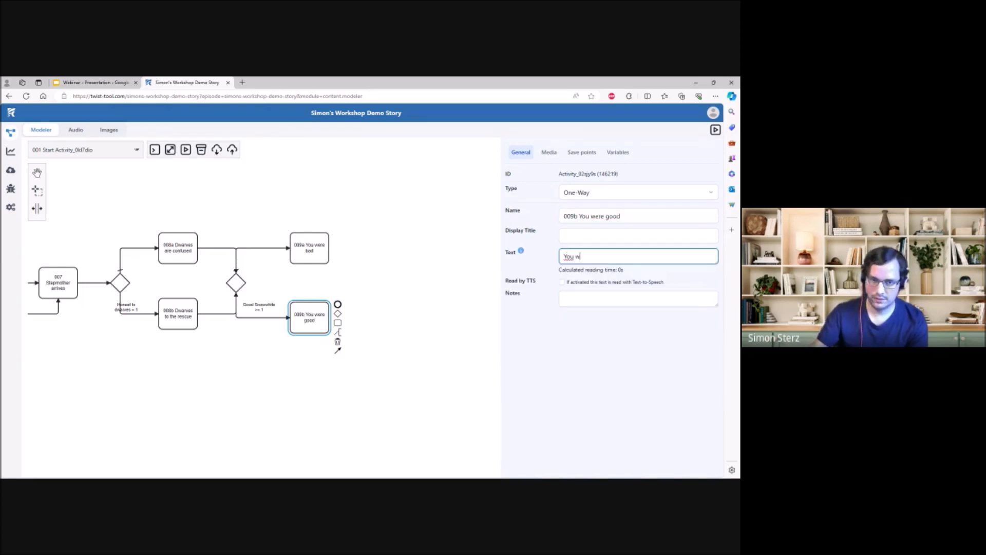
text(ere a good Snowwhite.)
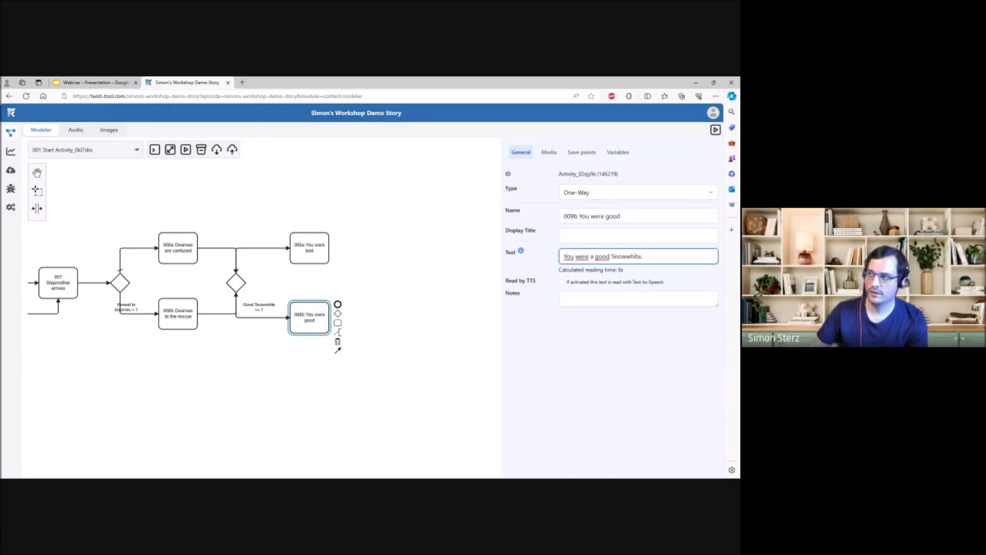
click(592, 343)
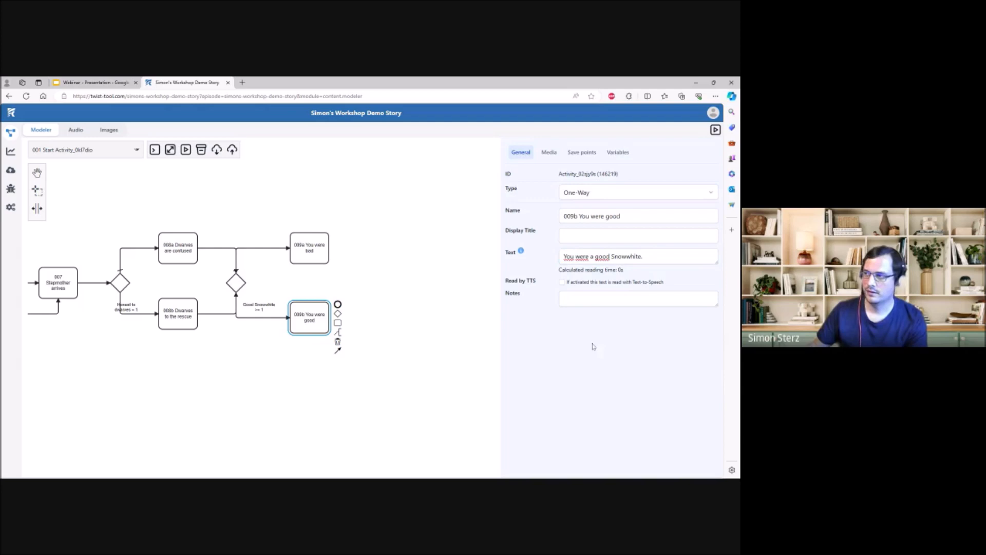
click(419, 301)
- Append an end event to each of the 009a and 009b activities, with the lower one level with its activity
click(236, 264)
drag(250, 243, 287, 256)
click(234, 333)
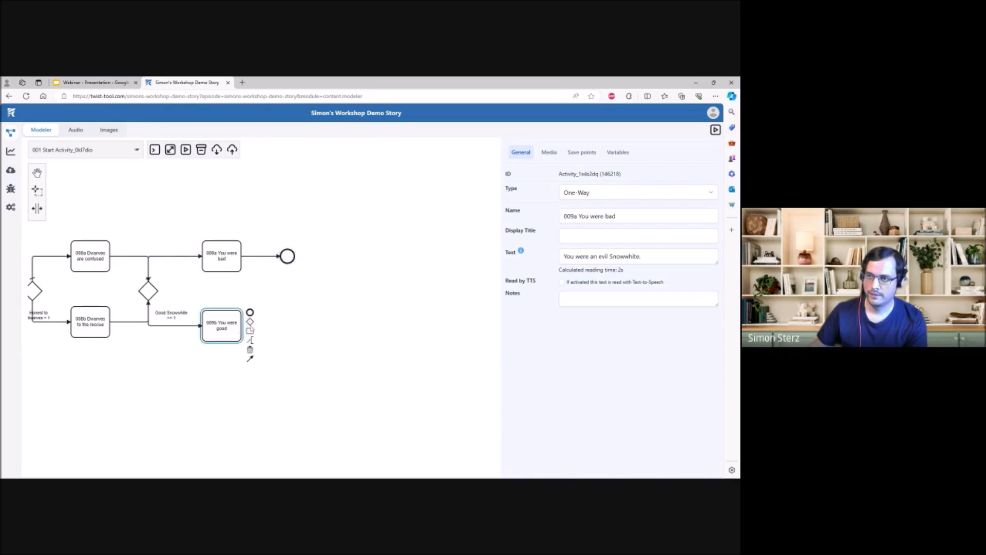
drag(250, 313, 287, 322)
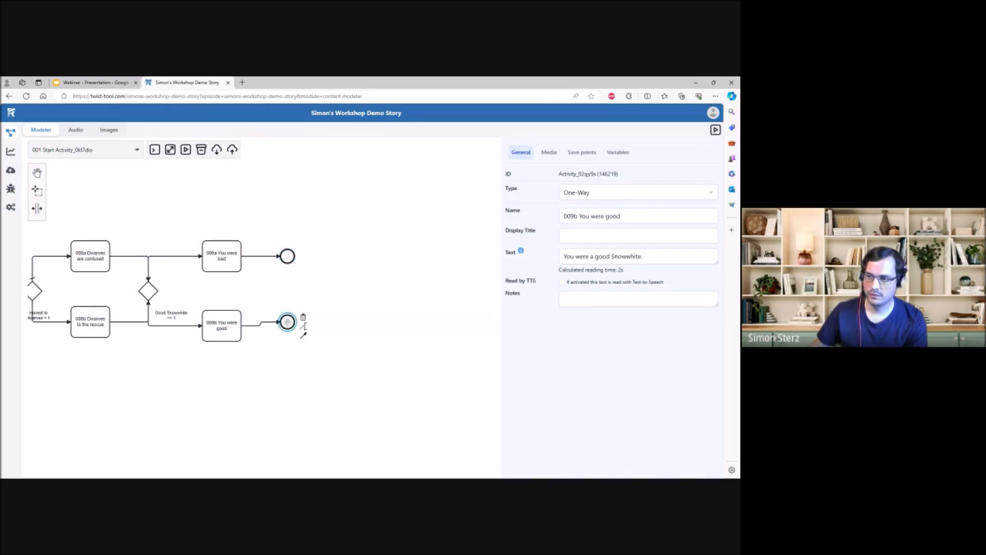
click(233, 288)
- Review the complete story flow from the two end events back to the start event
drag(232, 289, 424, 265)
drag(186, 385, 191, 384)
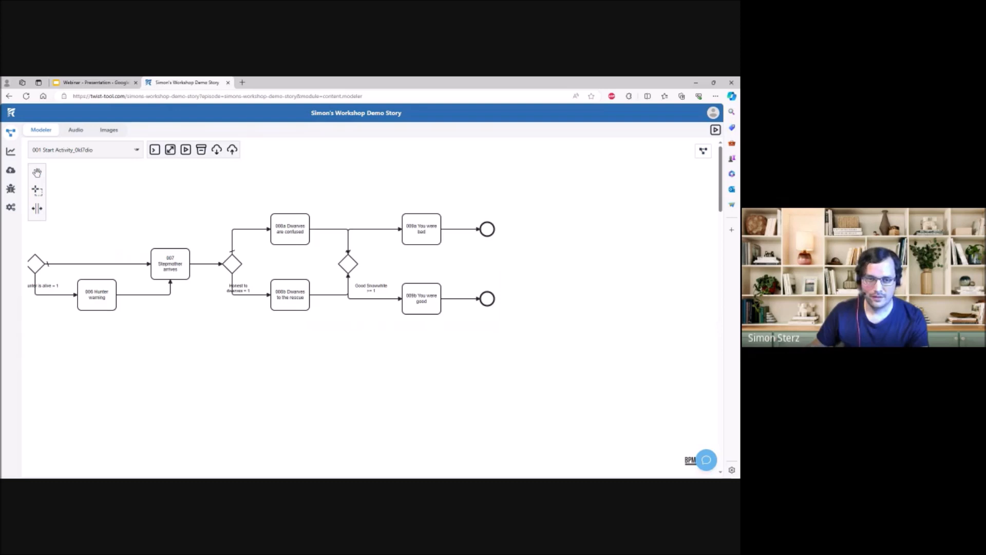
drag(190, 357, 330, 375)
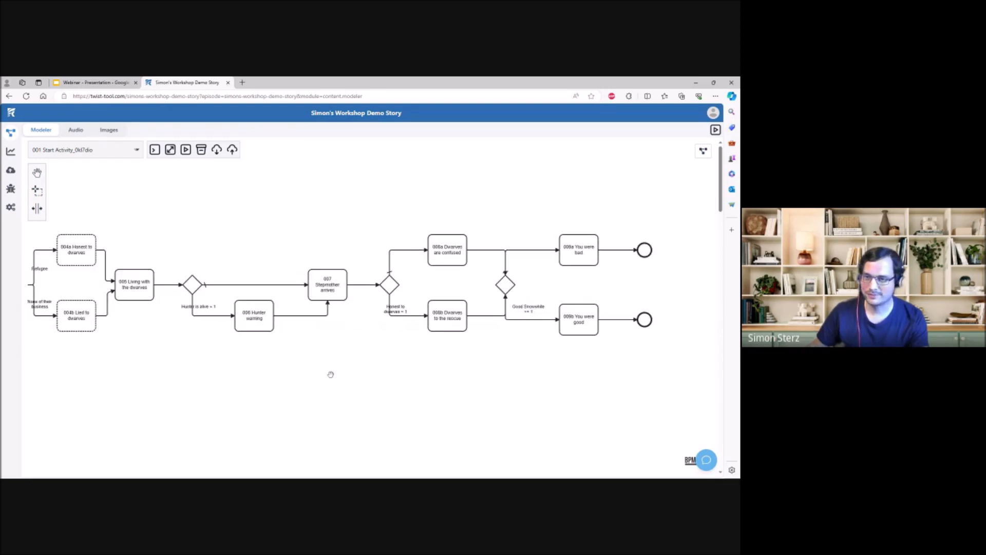
drag(257, 358, 409, 368)
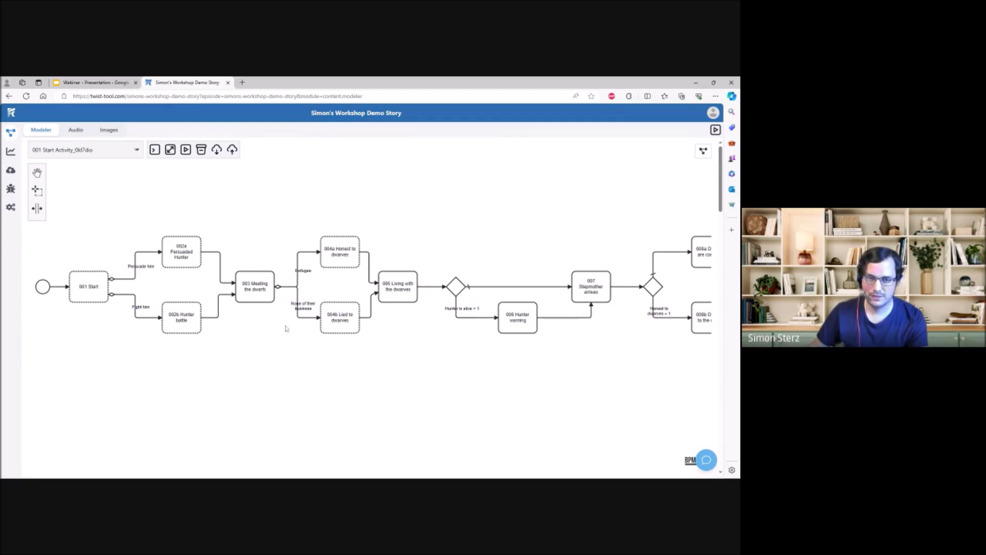
drag(266, 350, 302, 357)
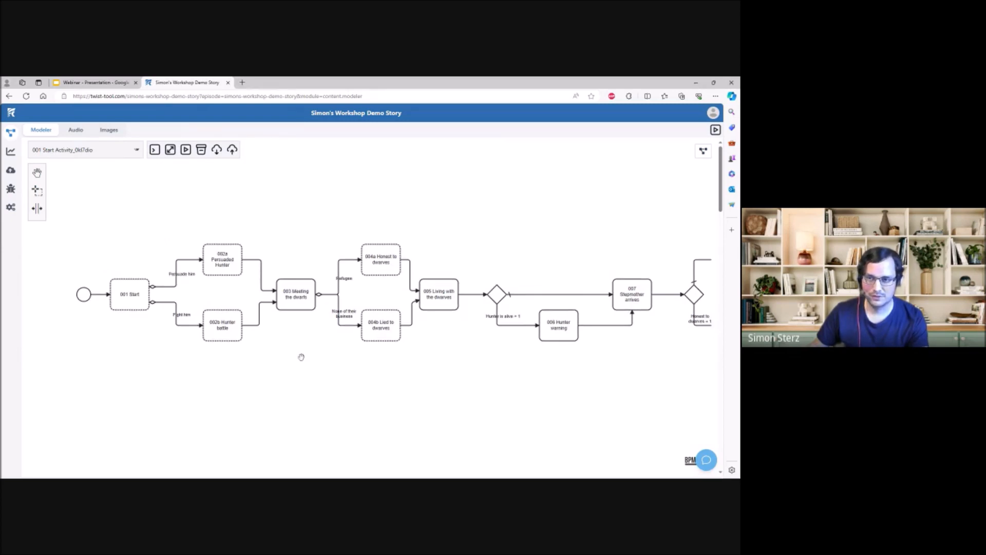
drag(182, 368, 154, 365)
- Examine the settings of the "001 Start", "002a Persuaded Hunter" and "003 Meeting the dwarfs" activities, comparing their types and continuations
click(107, 307)
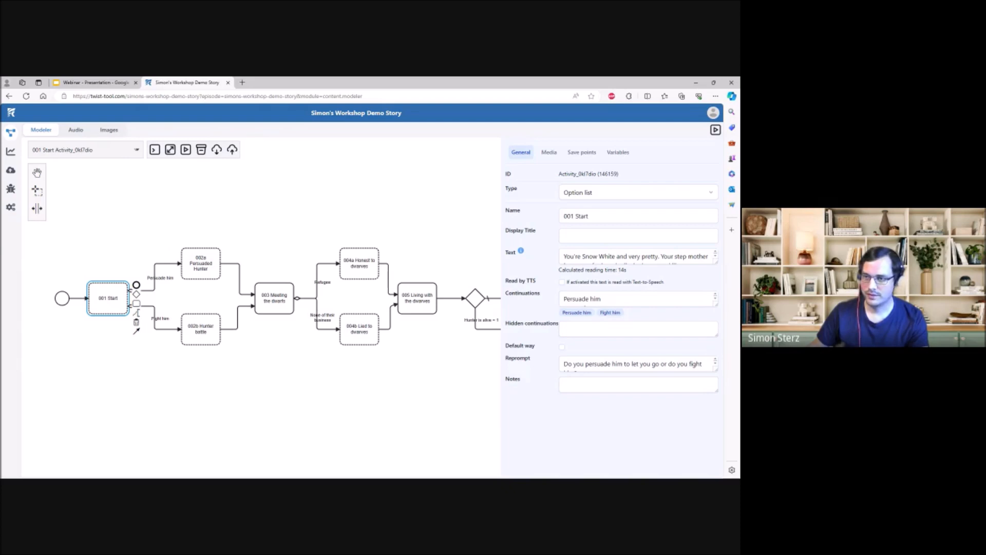
click(301, 414)
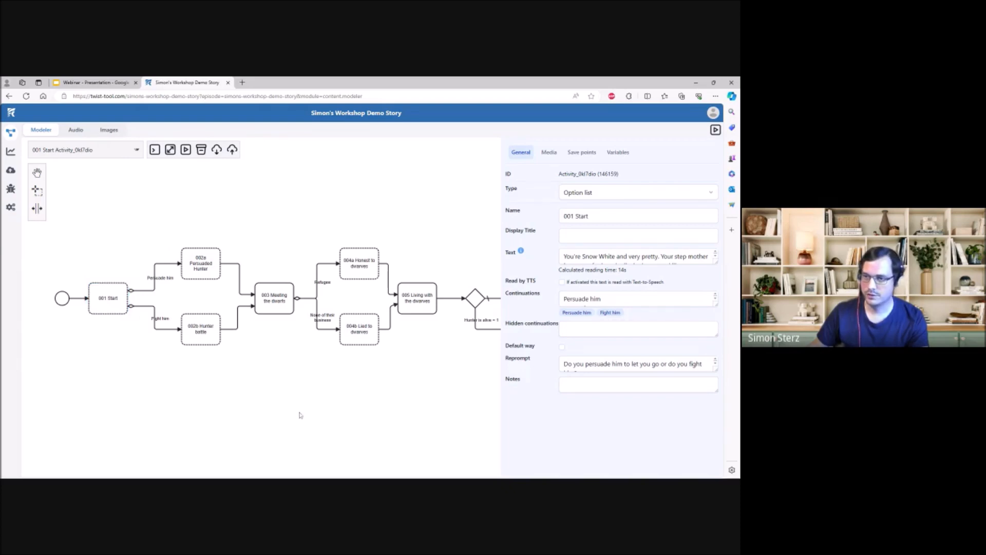
click(105, 300)
click(117, 373)
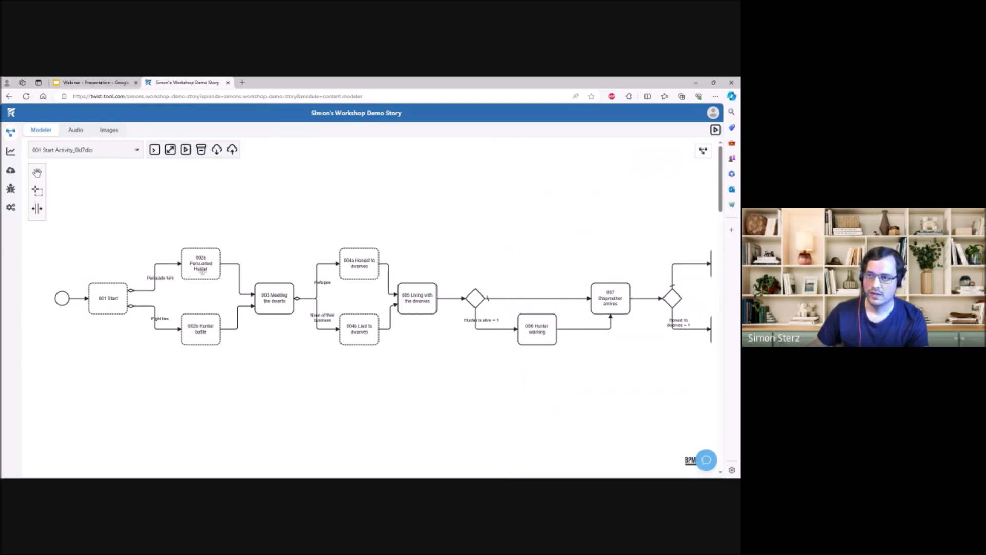
click(203, 270)
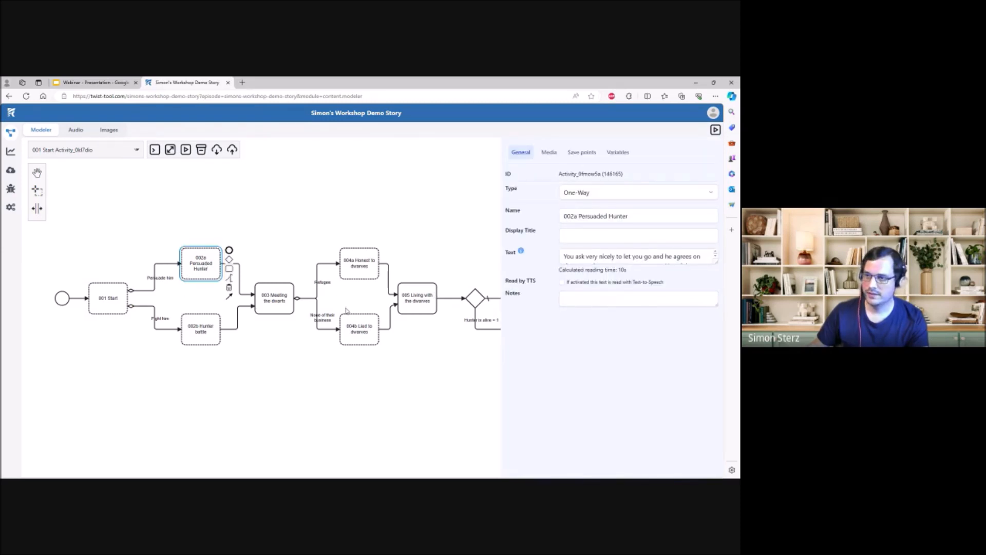
click(255, 294)
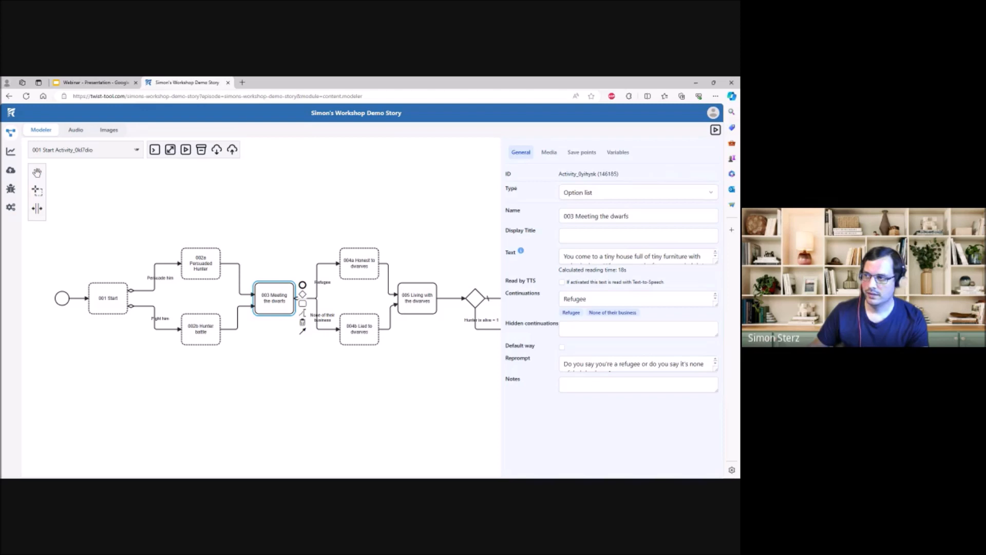
click(315, 240)
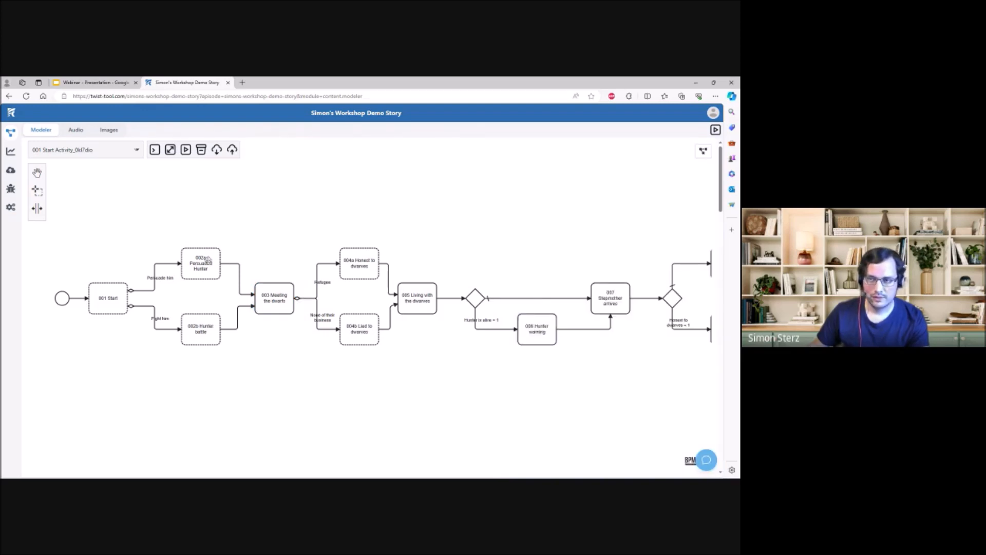
click(208, 260)
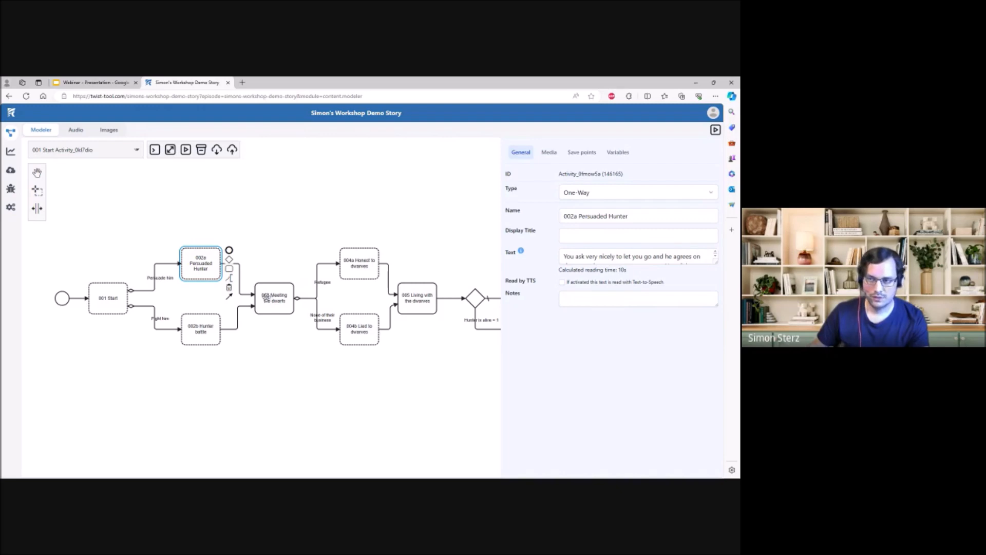
click(266, 297)
click(208, 264)
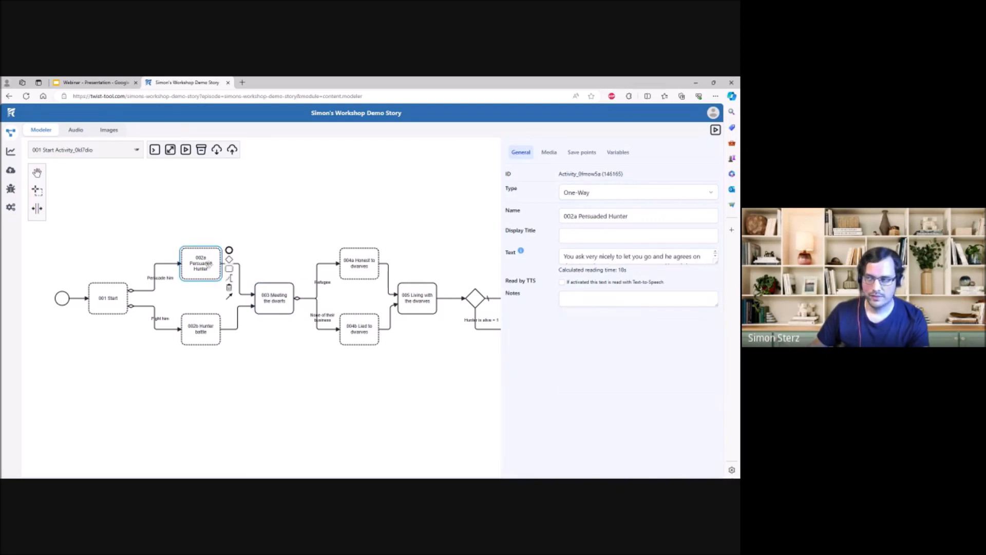
click(270, 296)
click(267, 255)
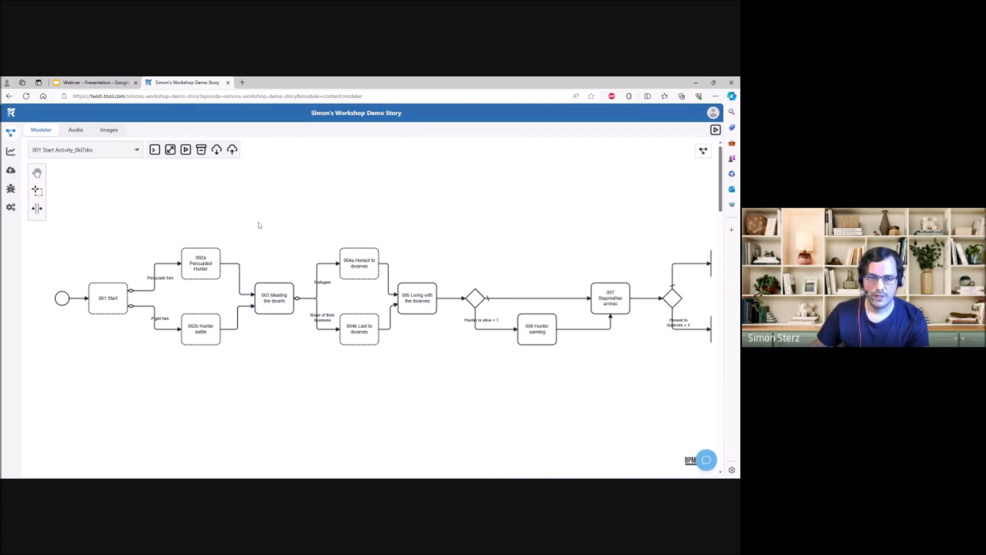
drag(274, 261, 243, 244)
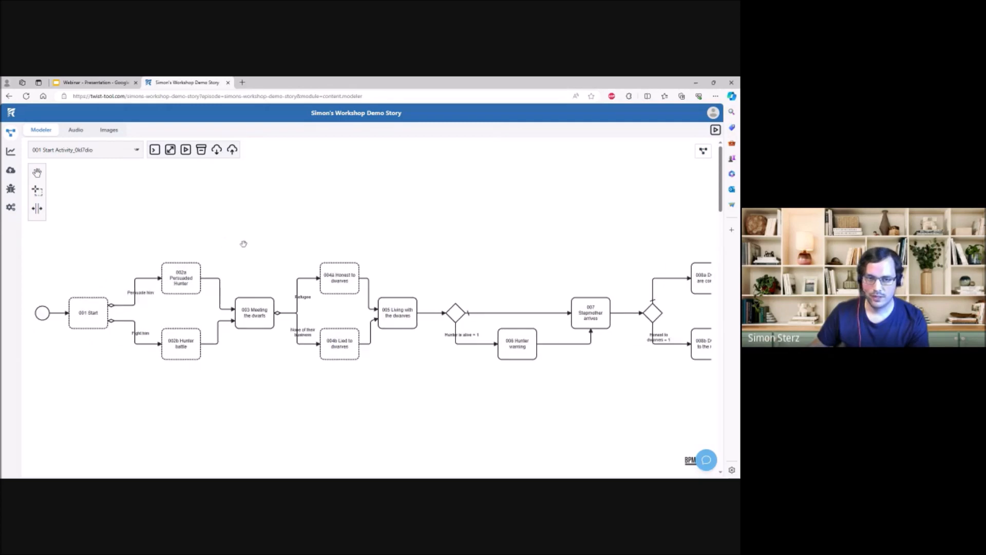
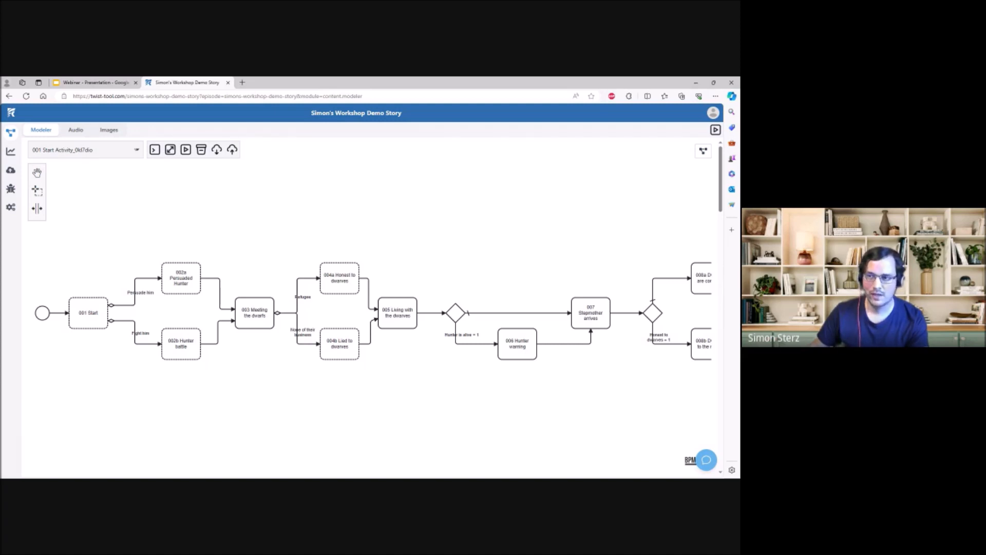
- Examine the settings of the activities from "003 Meeting the dwarfs" through "007 Stepmother arrives" to "008a Dwarves are confused" and "009a You were bad"
drag(254, 255, 210, 255)
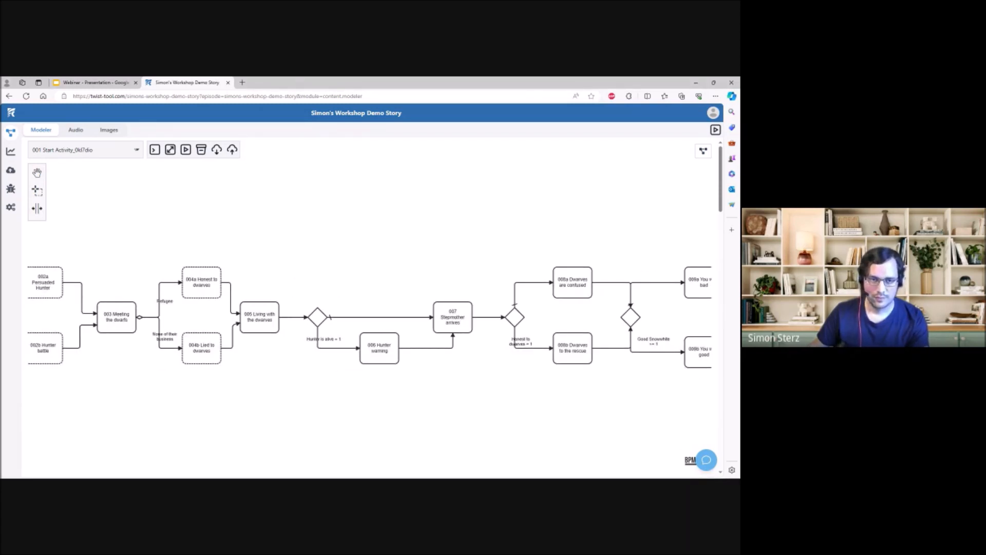
click(122, 316)
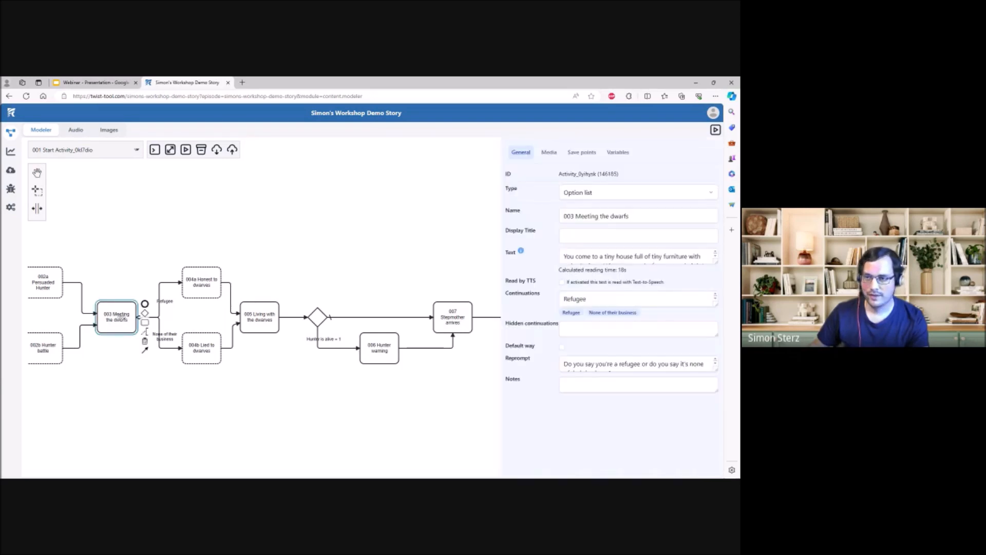
drag(137, 250, 122, 251)
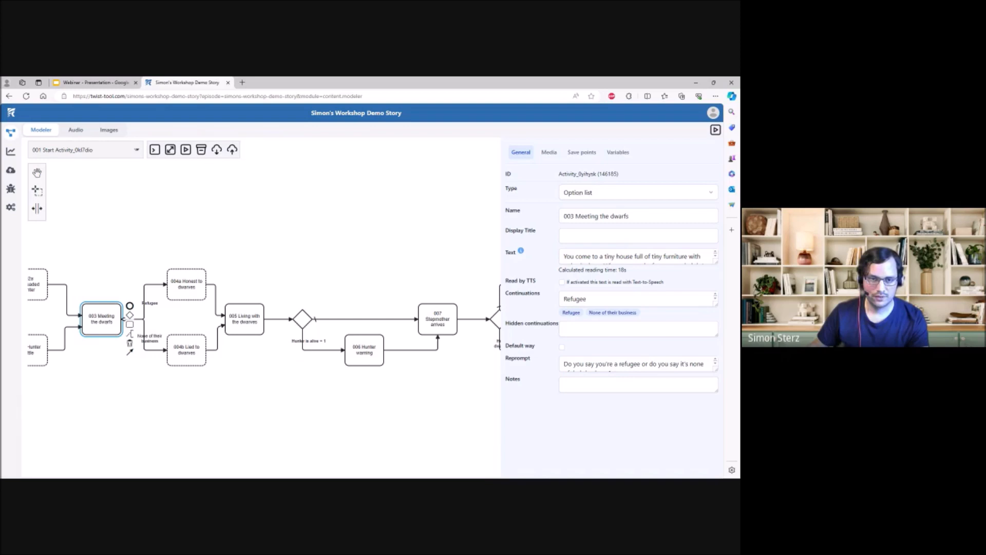
click(179, 284)
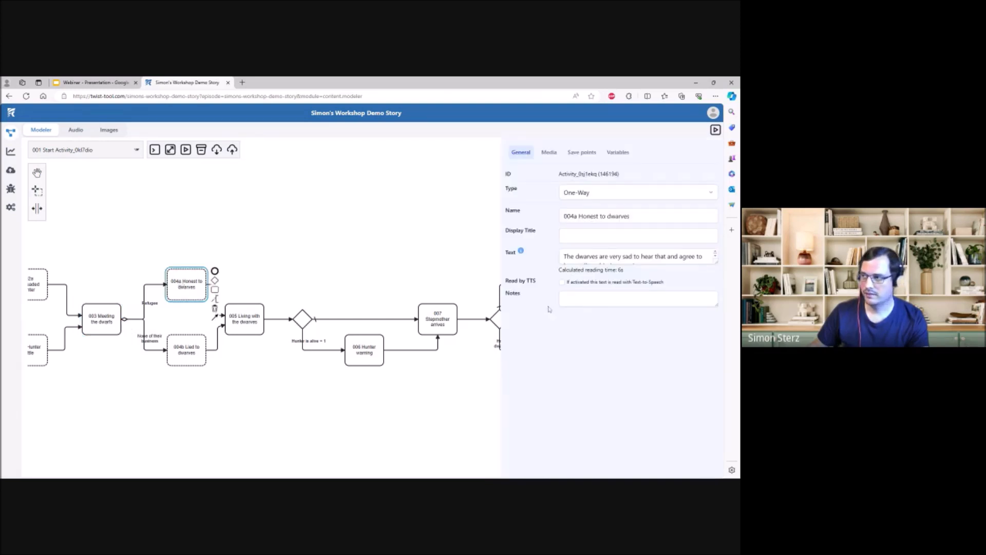
click(261, 320)
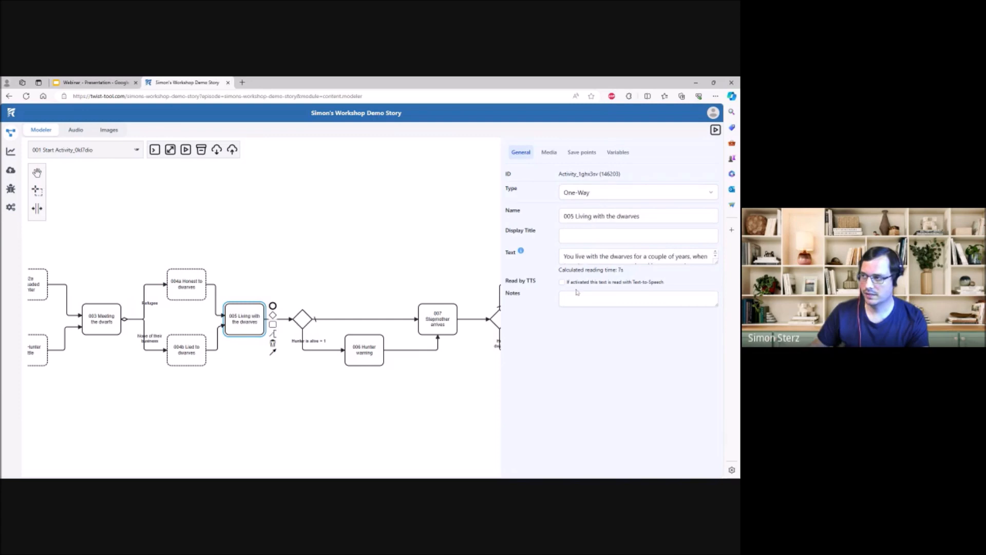
click(347, 290)
click(276, 340)
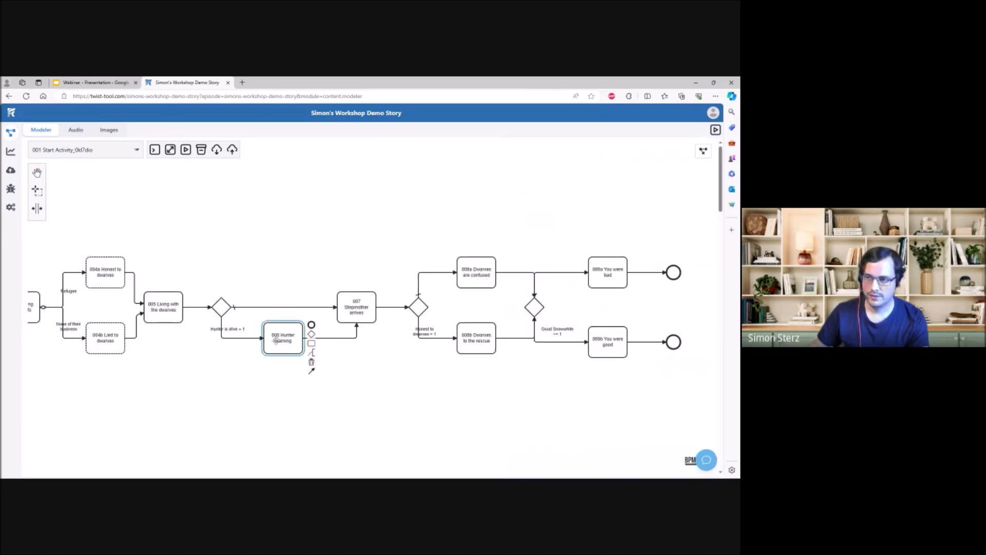
click(296, 299)
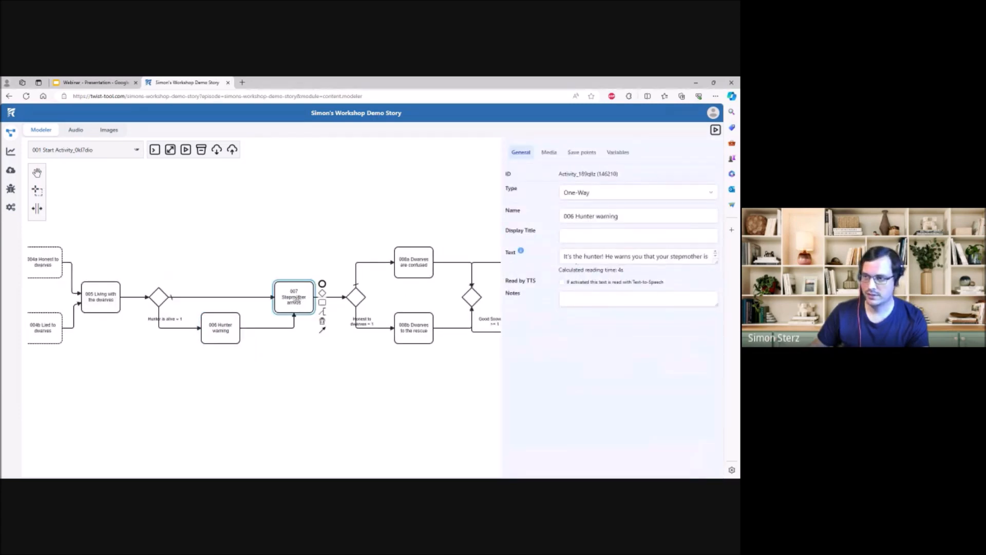
click(390, 219)
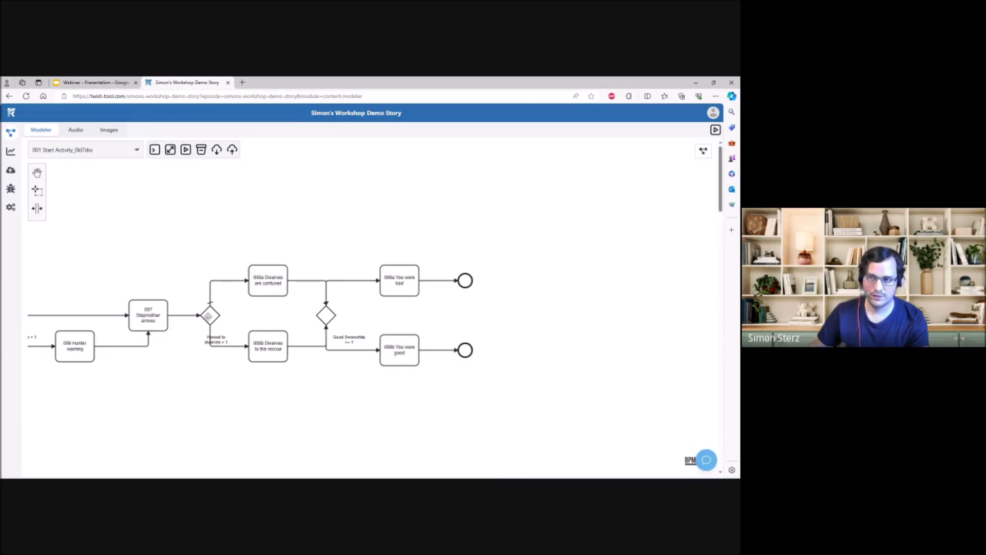
click(259, 289)
click(397, 283)
click(329, 251)
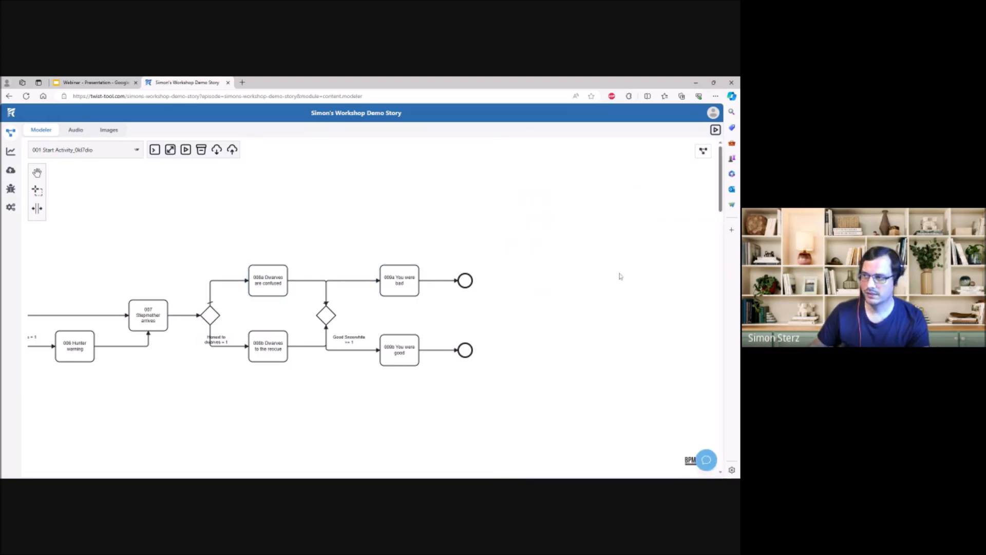
- Review the gateway conditions from the dwarf scenes to the two endings, rechecking the settings of activities 005, 006 and 007
drag(211, 222, 360, 225)
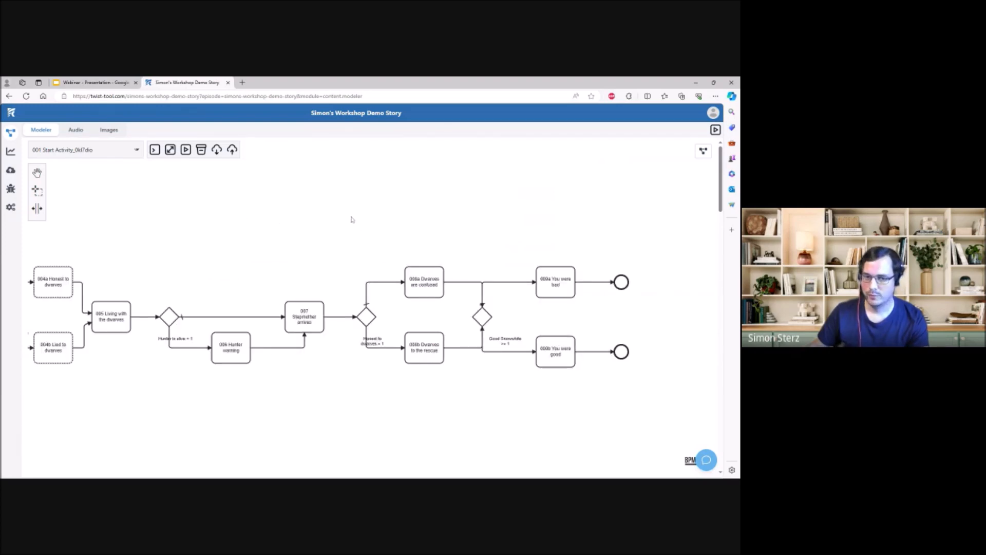
drag(277, 222, 345, 199)
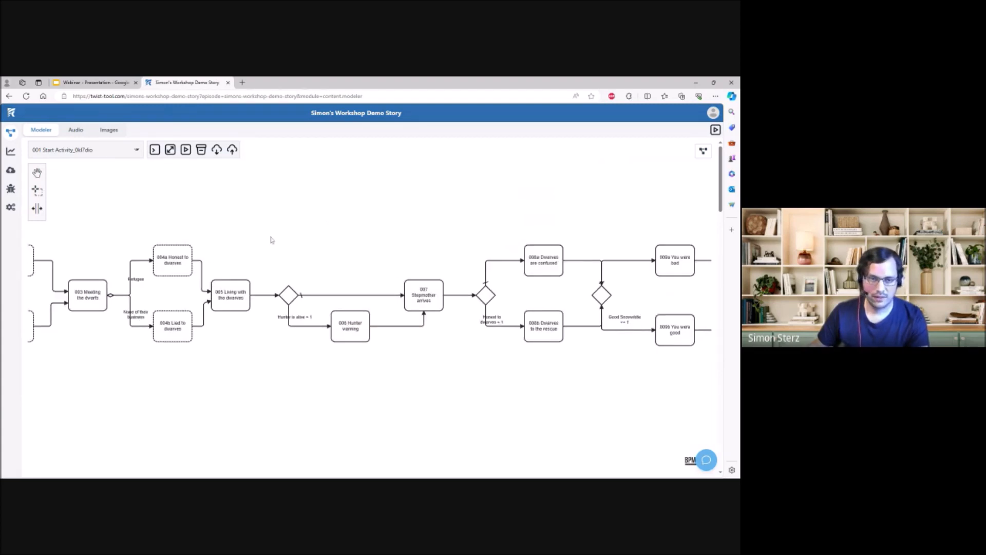
drag(276, 248, 308, 258)
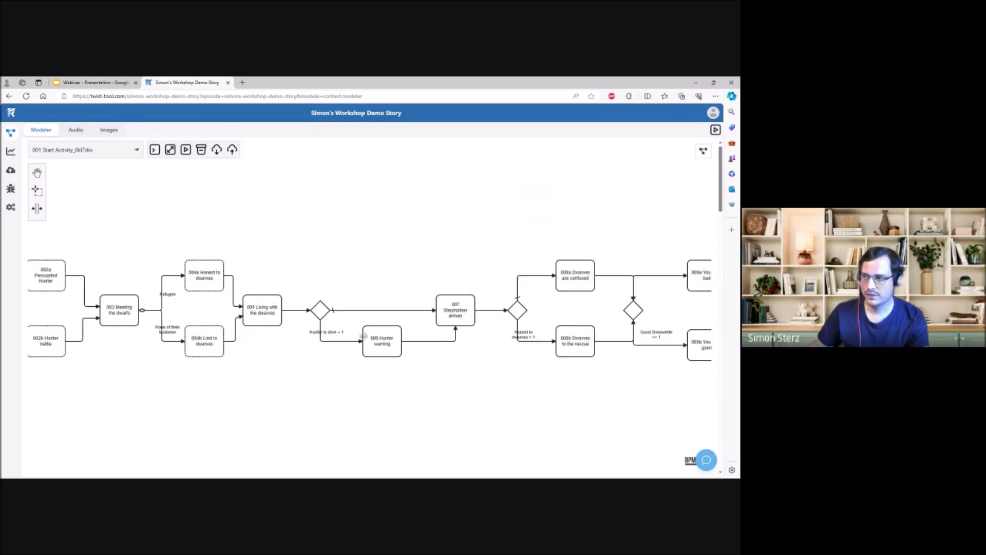
drag(460, 236, 241, 236)
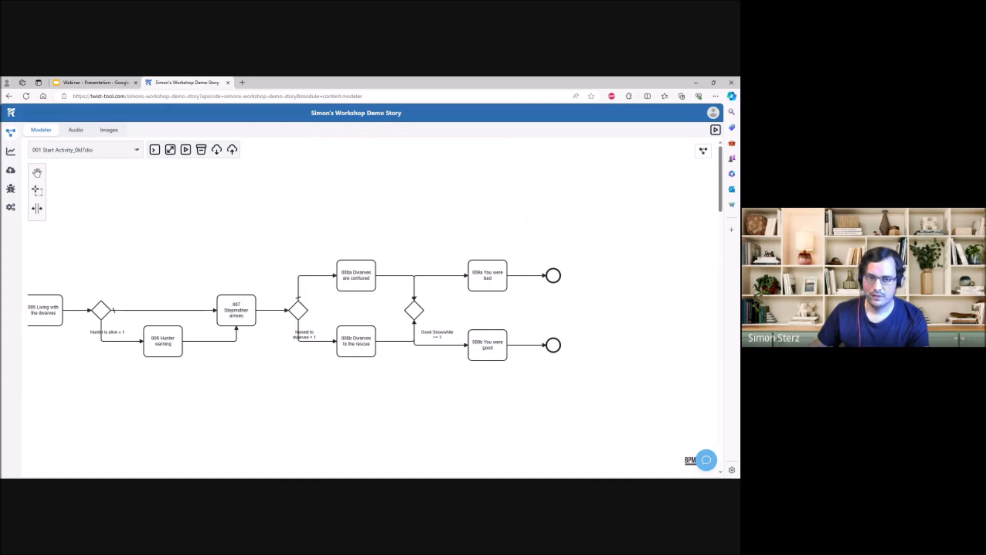
drag(251, 254, 315, 253)
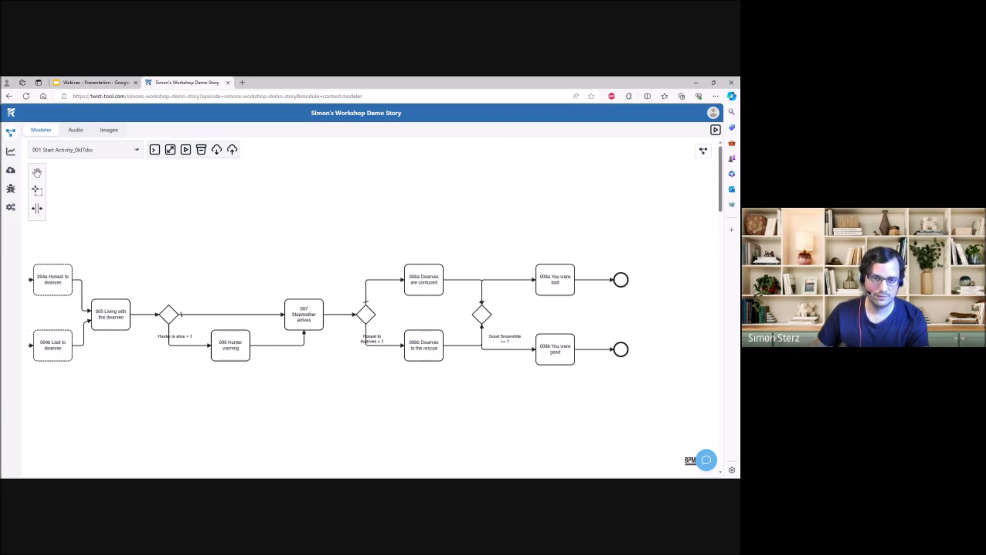
mouse_move(313, 254)
mouse_down()
mouse_move(282, 256)
mouse_move(319, 240)
mouse_up()
click(119, 303)
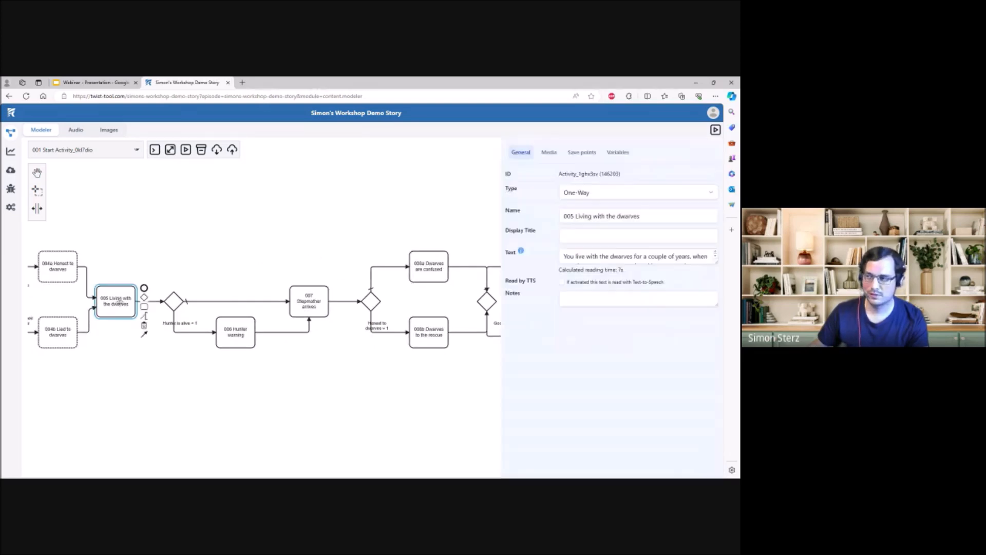
click(224, 334)
click(307, 304)
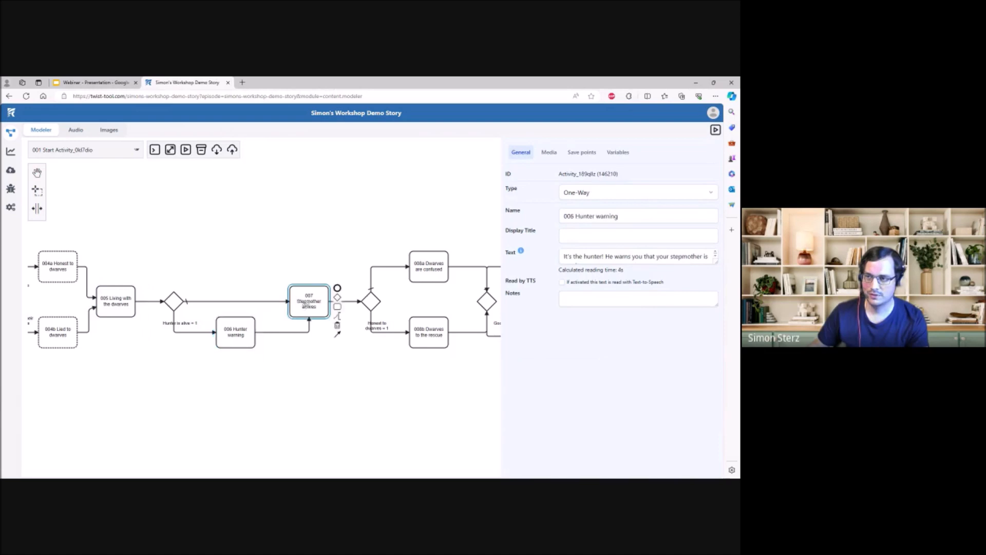
click(309, 243)
drag(326, 226, 235, 239)
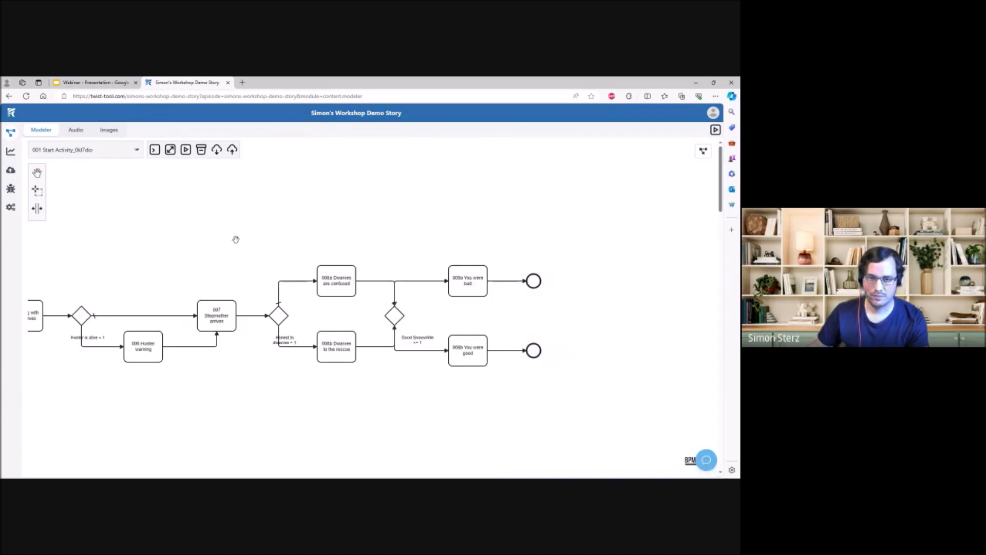
- Launch the story in the simulator, read the "001 Start" text and choose "Persuade him"
drag(164, 259, 516, 248)
drag(225, 229, 372, 237)
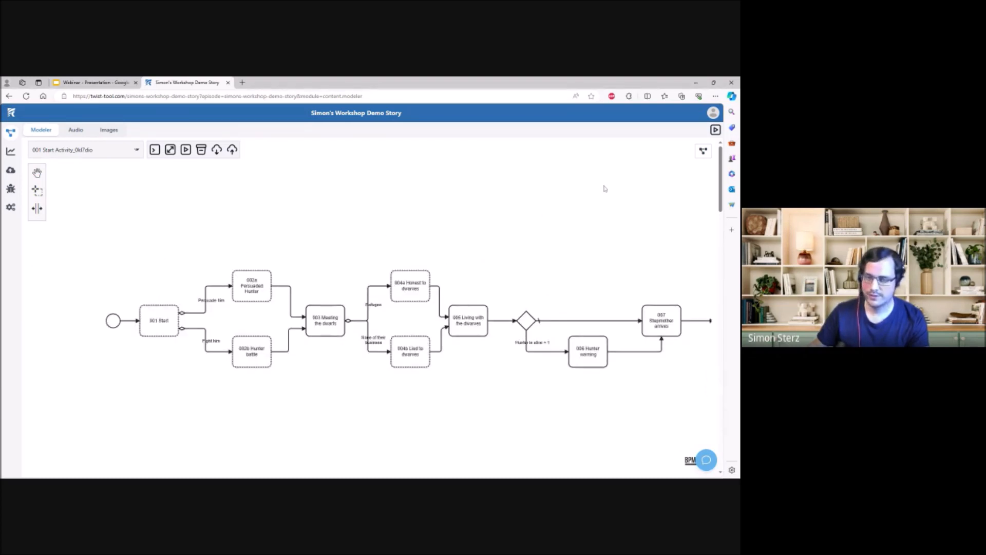
click(716, 132)
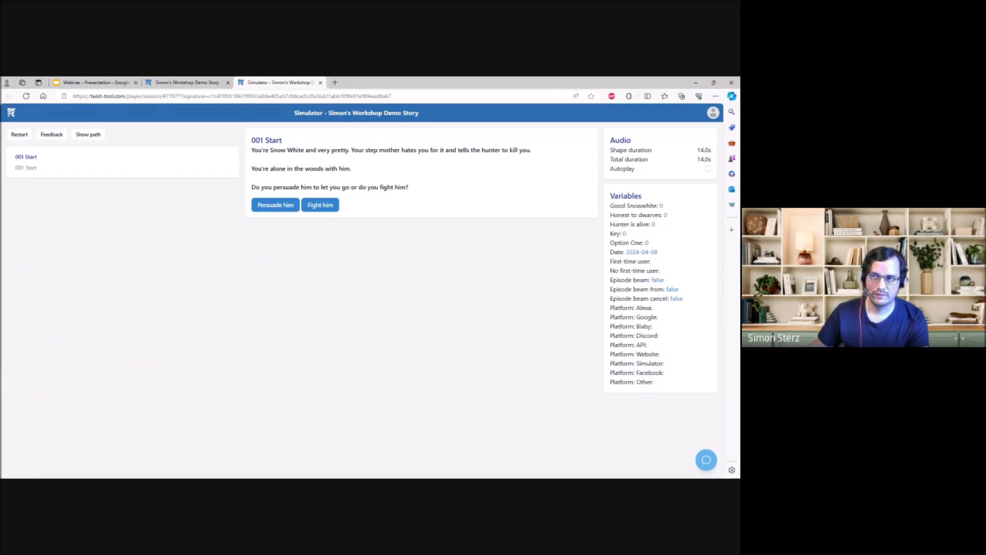
drag(251, 150, 532, 150)
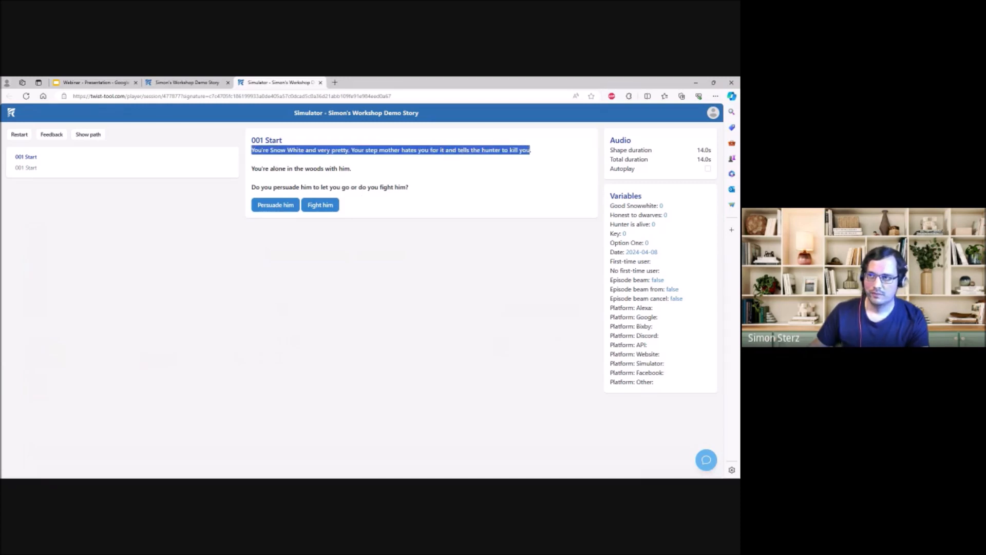
click(469, 182)
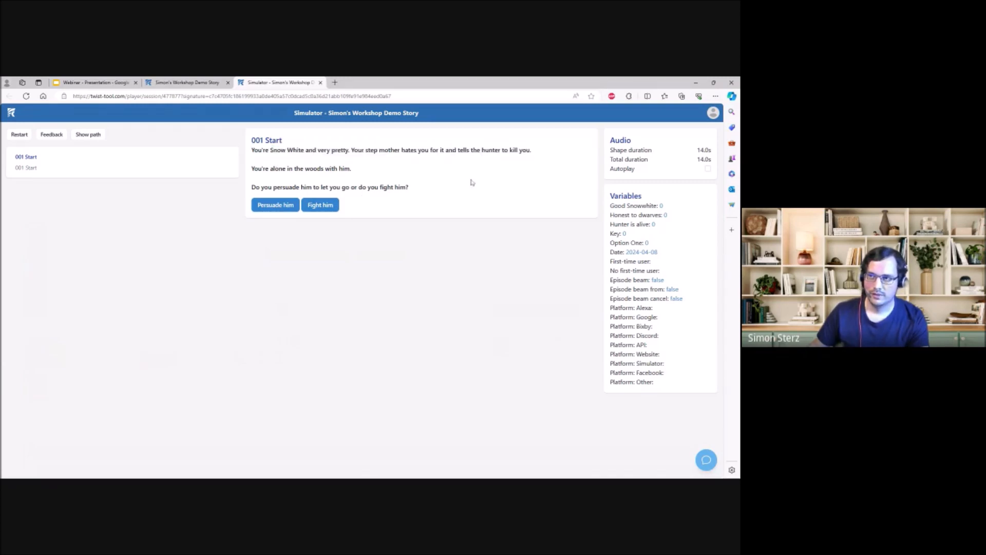
click(283, 207)
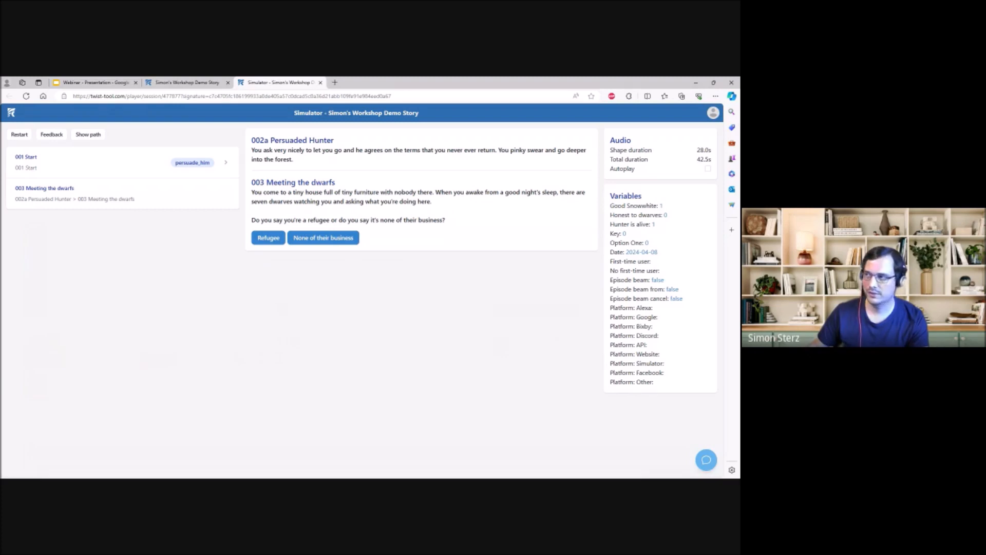
- Set the Good Snowwhite variable to 2, and restart the simulation after playing to the end through "None of their business"
click(661, 206)
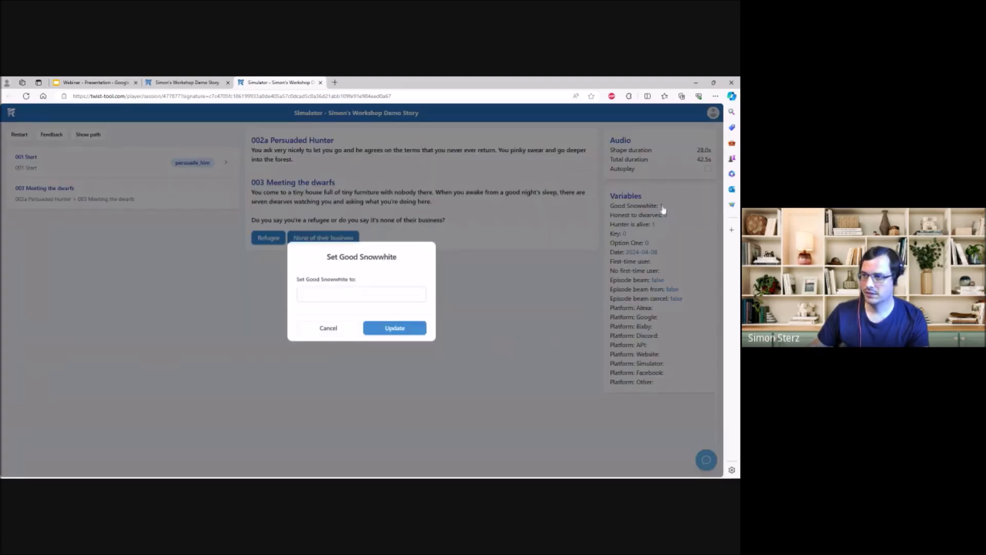
text(2)
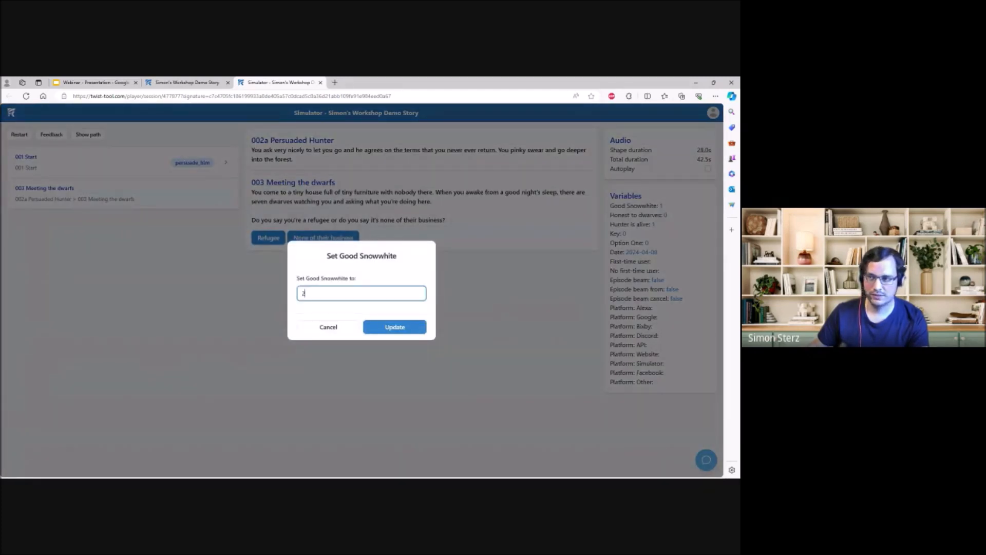
click(401, 328)
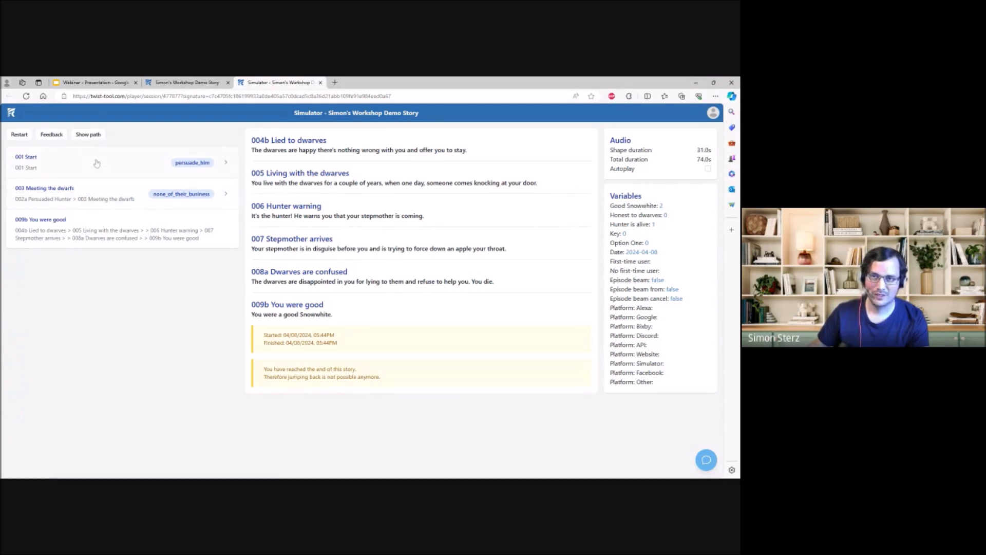
click(28, 137)
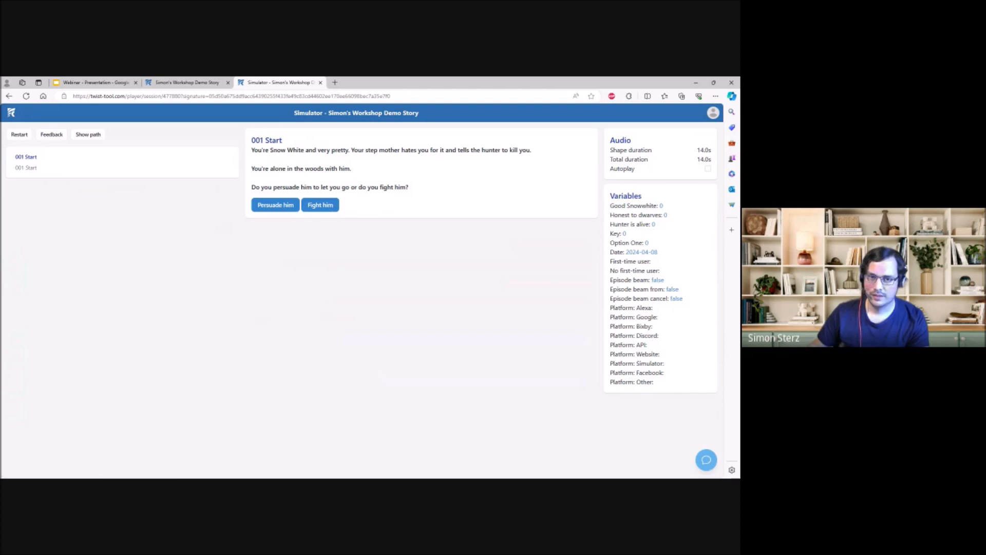
- Search the story overview for "voyage" and open "The Last Voyage"
click(11, 114)
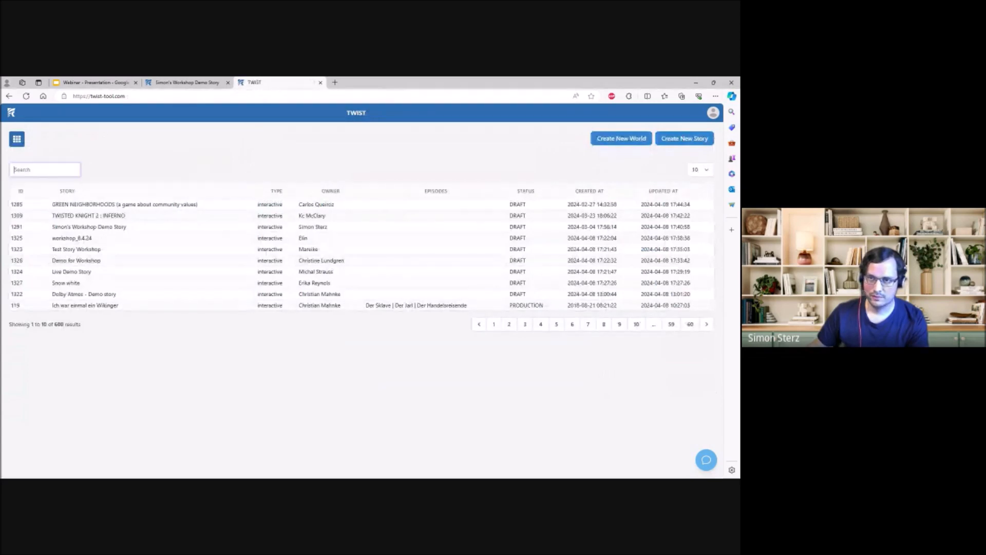
text(voyage)
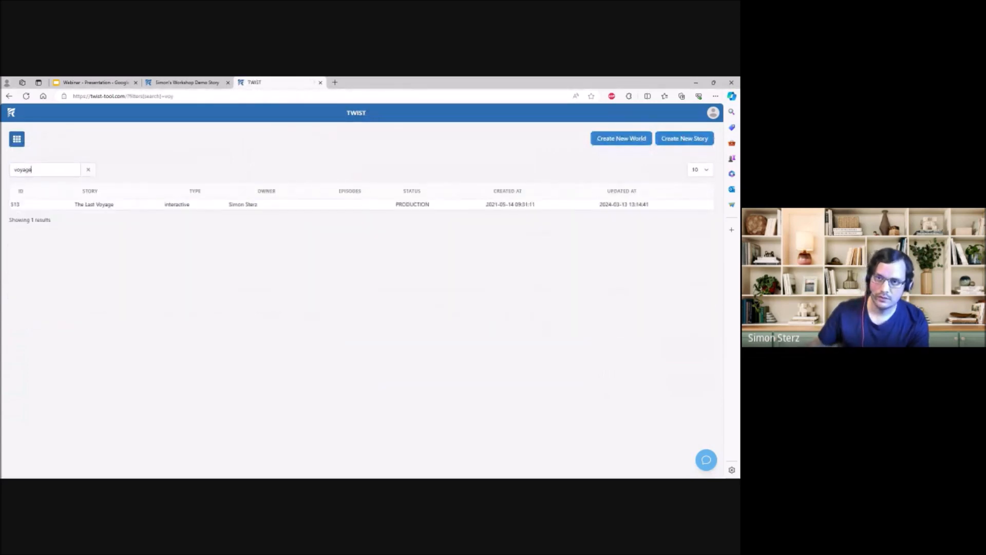
click(100, 204)
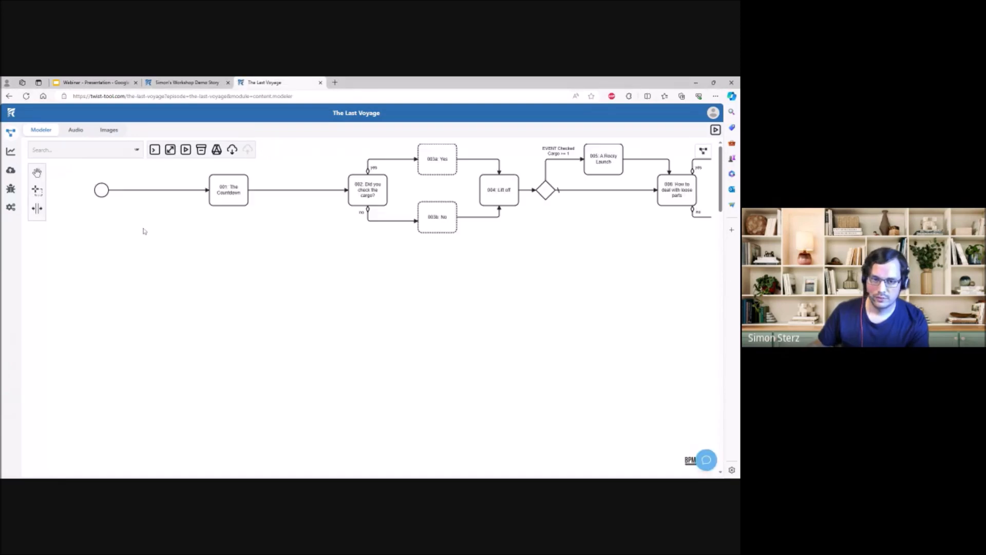
- Show the minimap and use it to survey the flow of "The Last Voyage", comparing its opening scenes with its later branches and gateways
drag(188, 332, 188, 336)
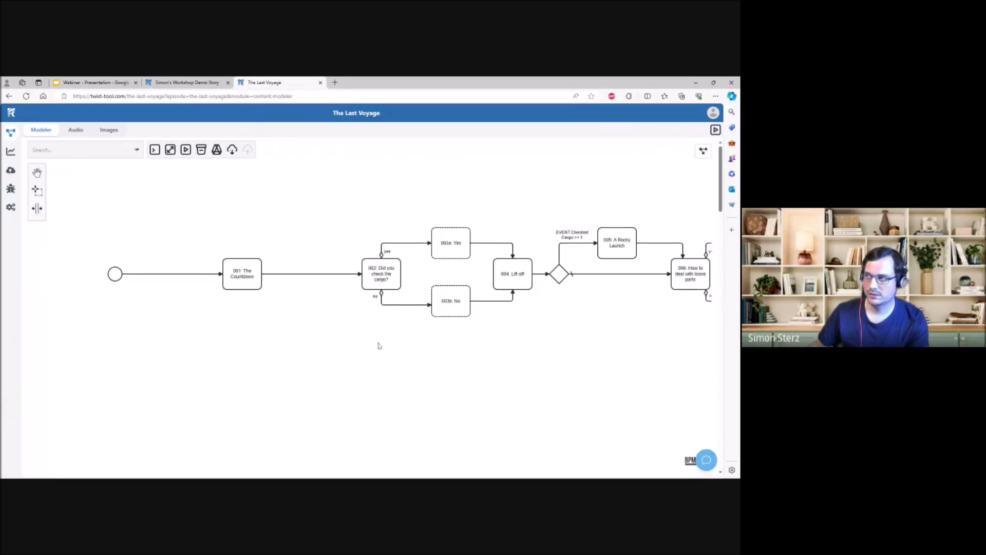
drag(436, 212, 415, 238)
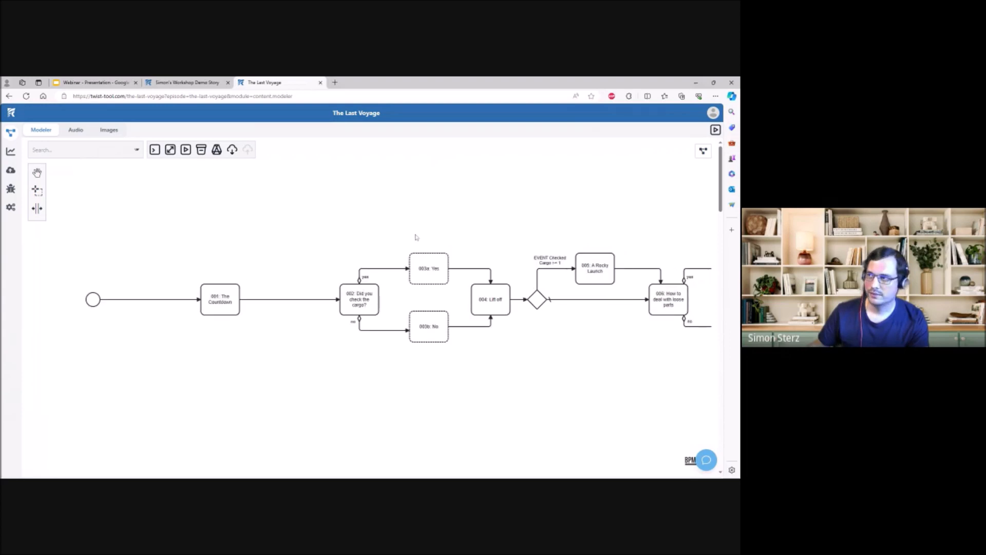
click(704, 151)
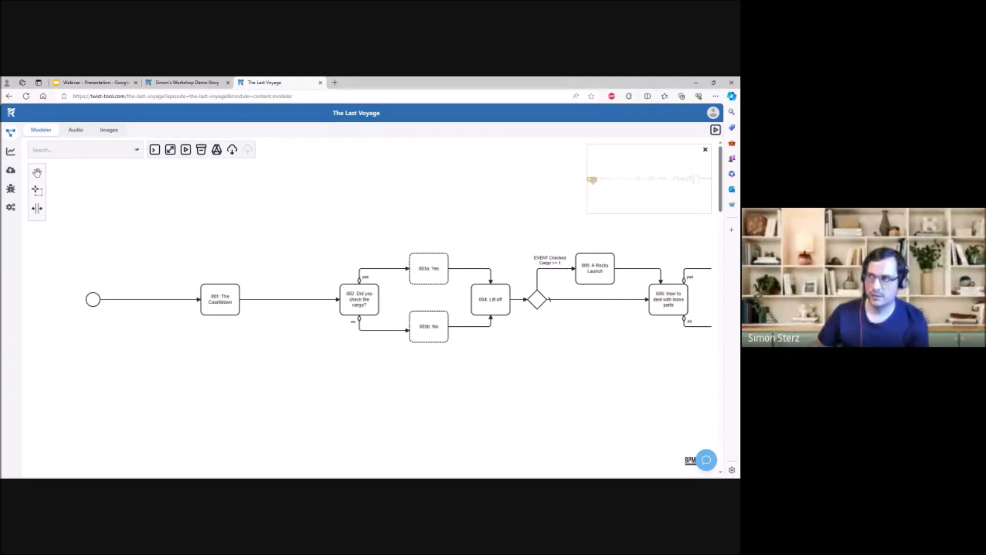
mouse_move(592, 180)
mouse_down()
mouse_move(659, 180)
mouse_move(590, 179)
mouse_move(600, 179)
mouse_up()
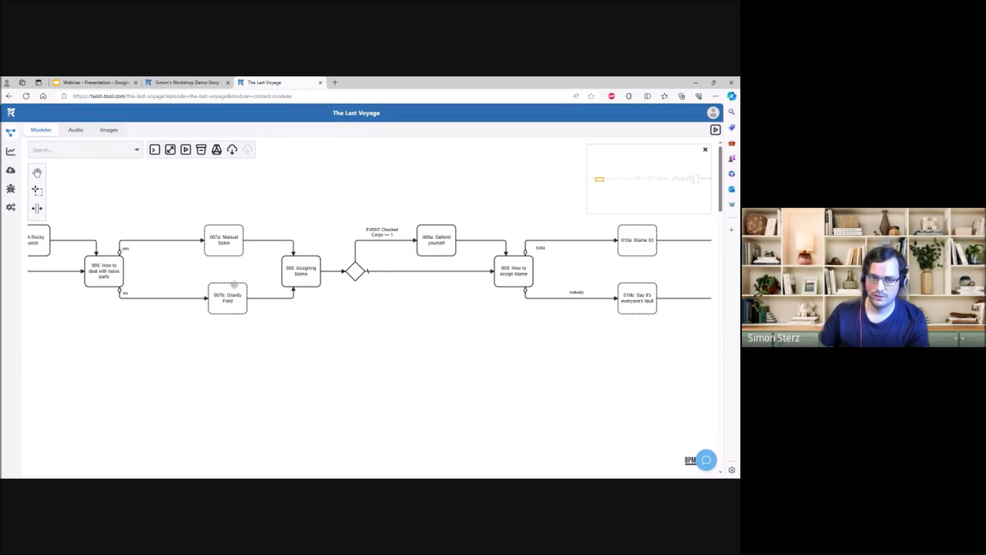
drag(598, 180, 600, 180)
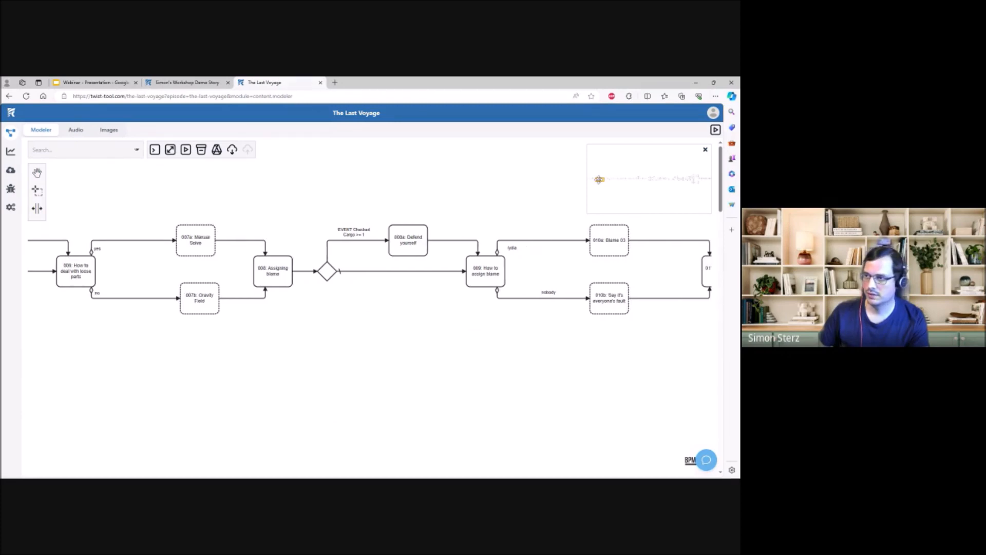
drag(598, 179, 699, 175)
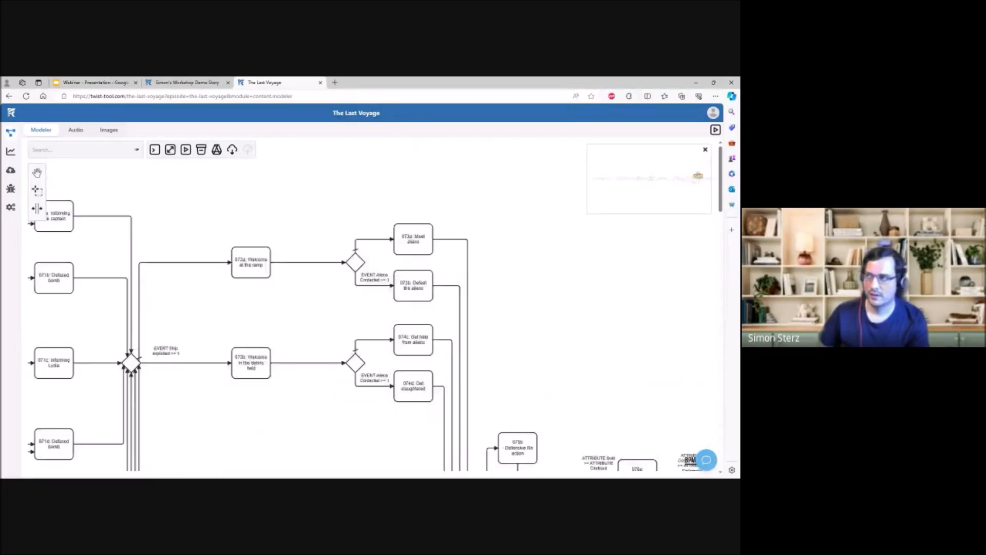
drag(698, 175, 593, 178)
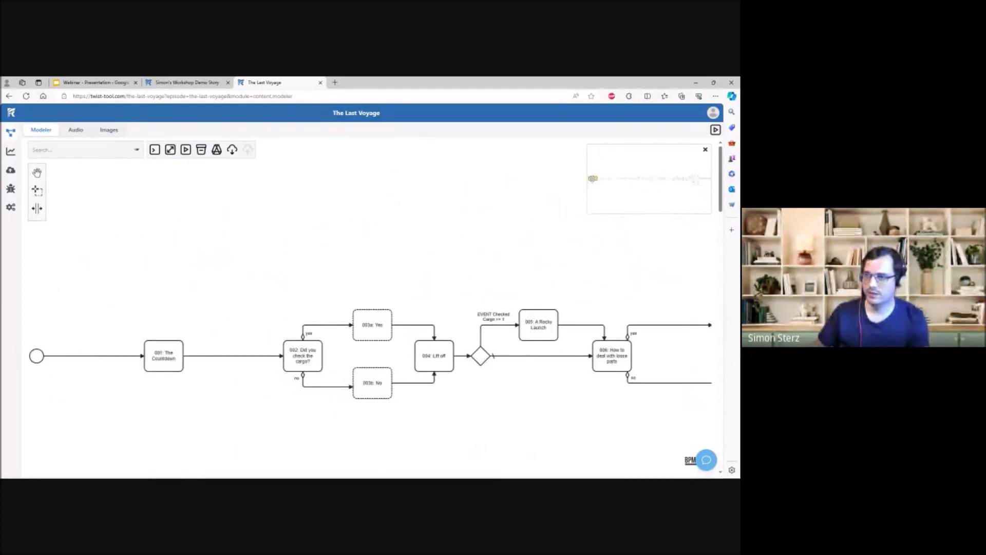
drag(267, 262, 315, 250)
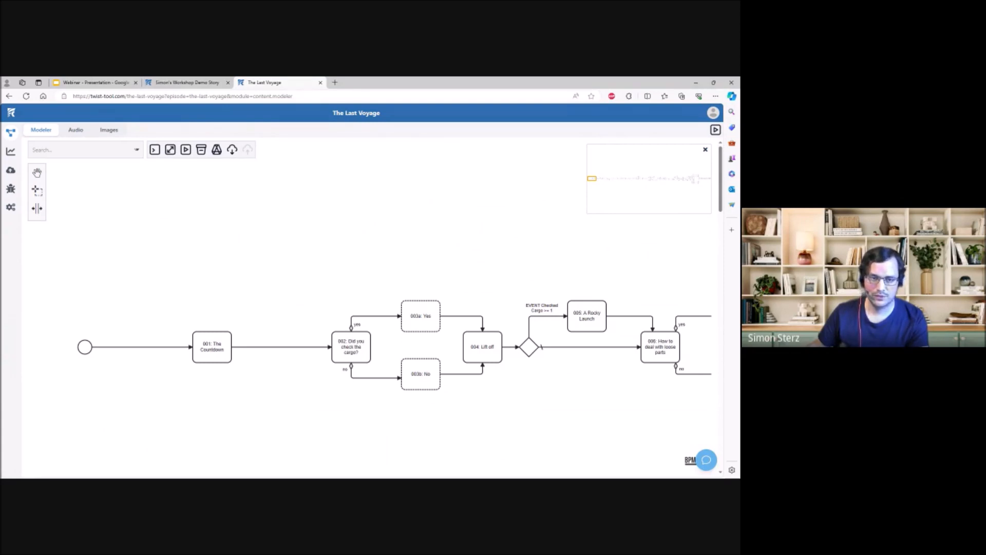
drag(314, 250, 291, 248)
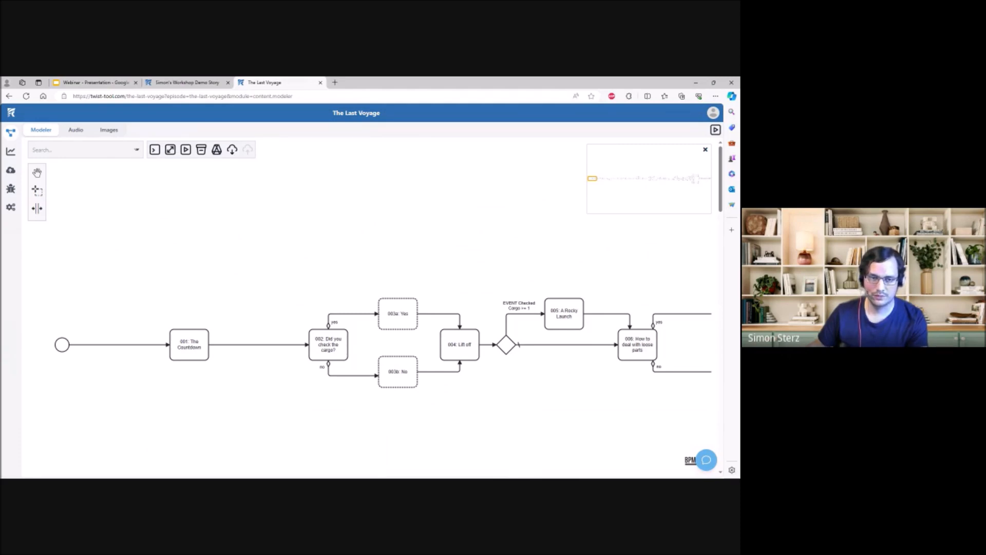
drag(592, 179, 679, 178)
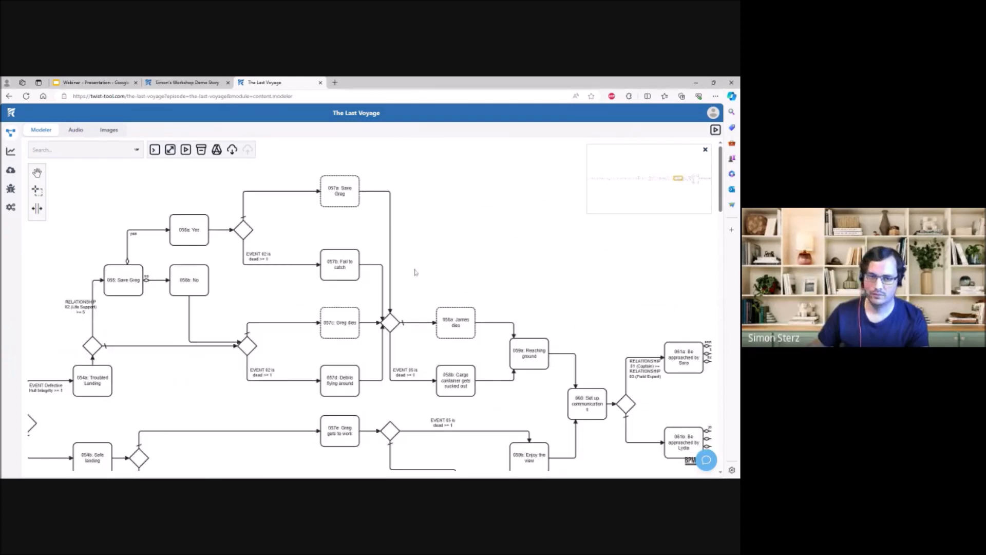